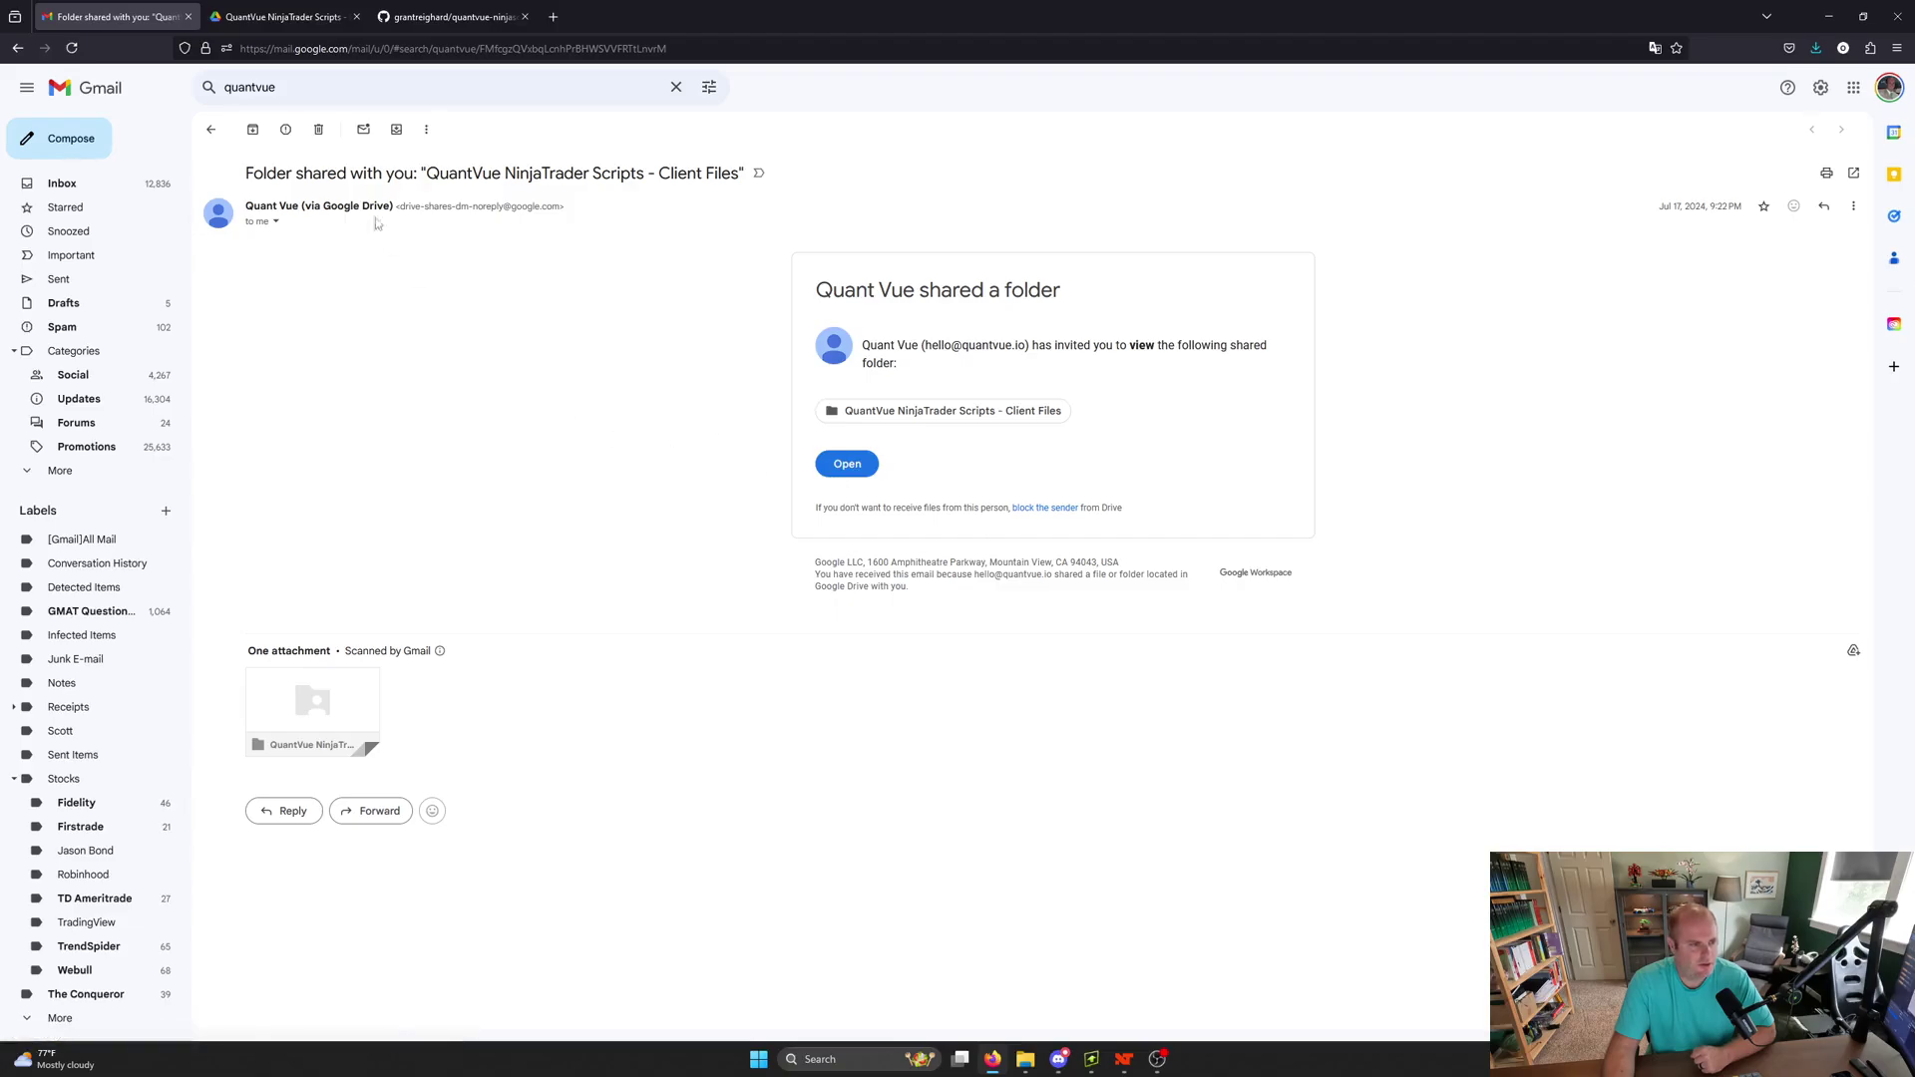
- From the Drive tab, download the shared QuantVue NinjaTrader Scripts folder via its title dropdown
click(295, 9)
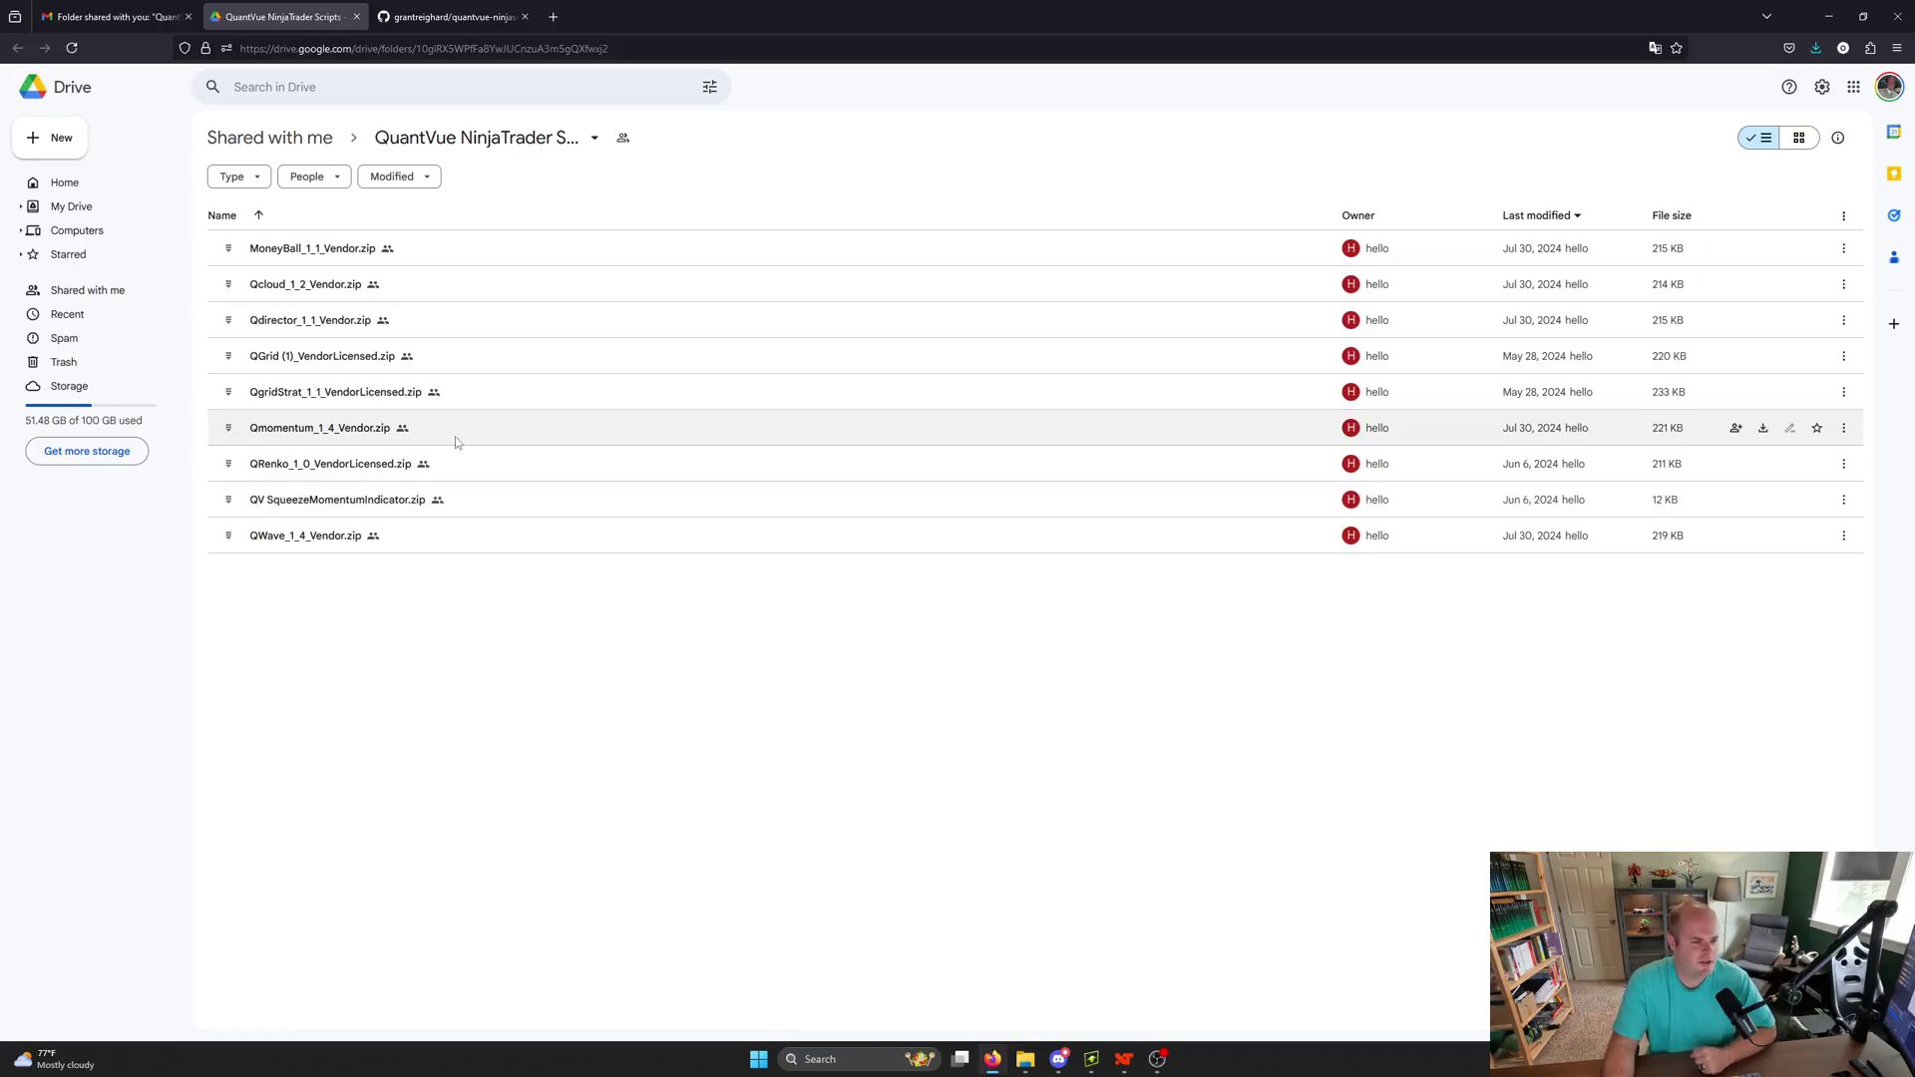
click(597, 144)
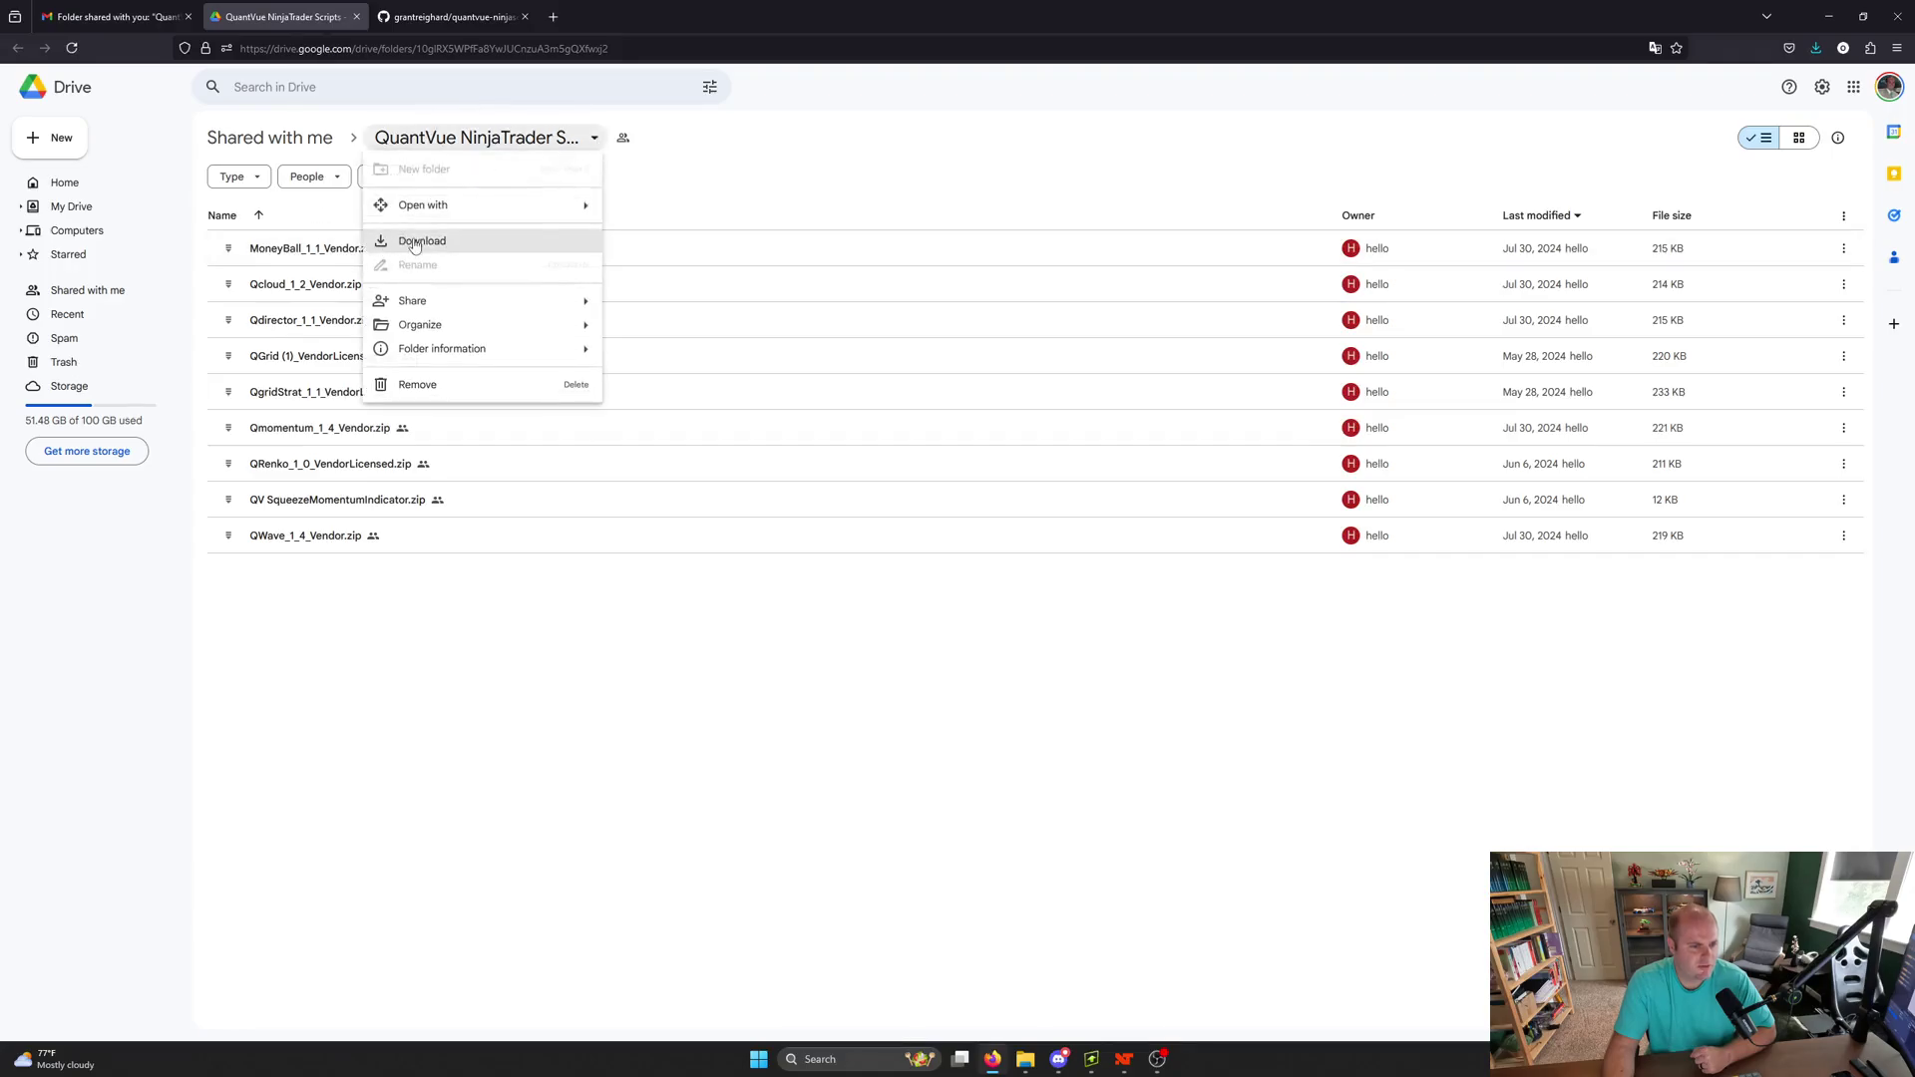
click(740, 194)
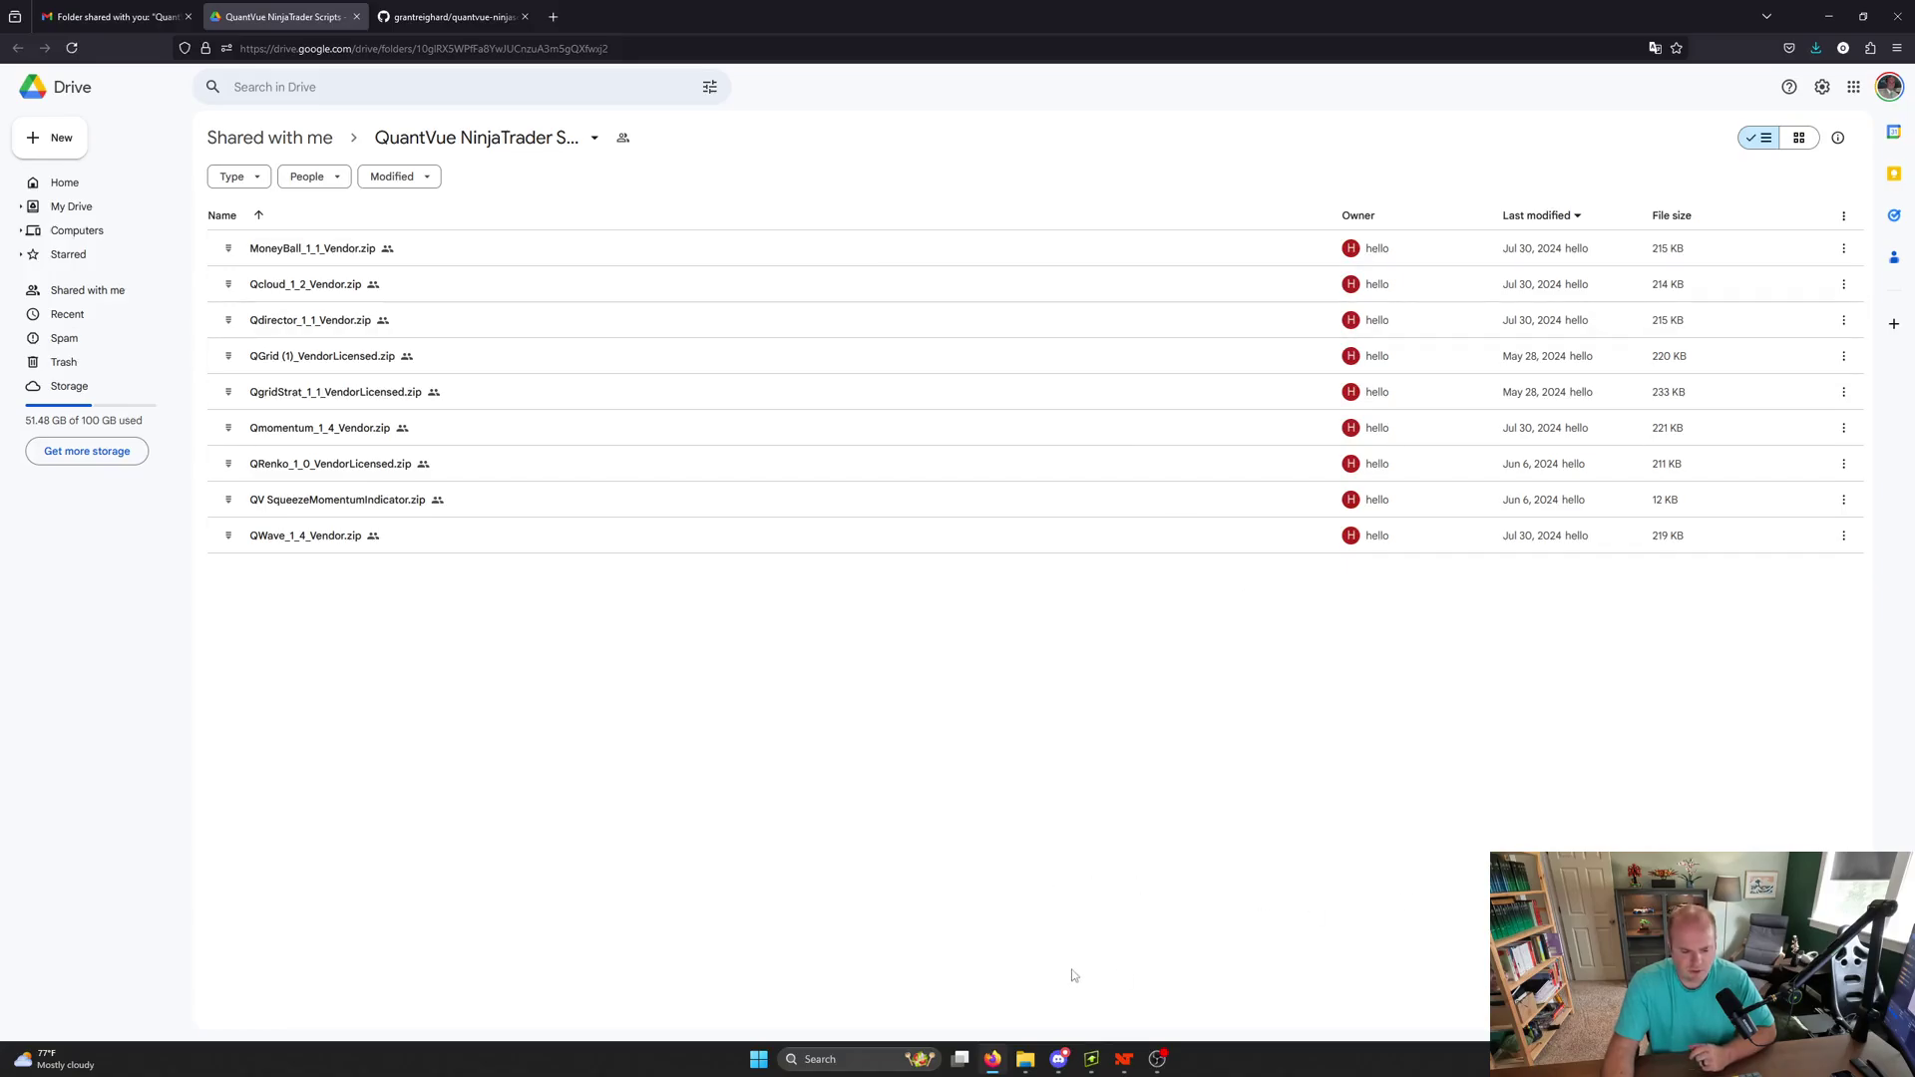
- Open Downloads > QuantVue NinjaTrader Scripts - Client Files, showing the nine indicator zips
click(1025, 1060)
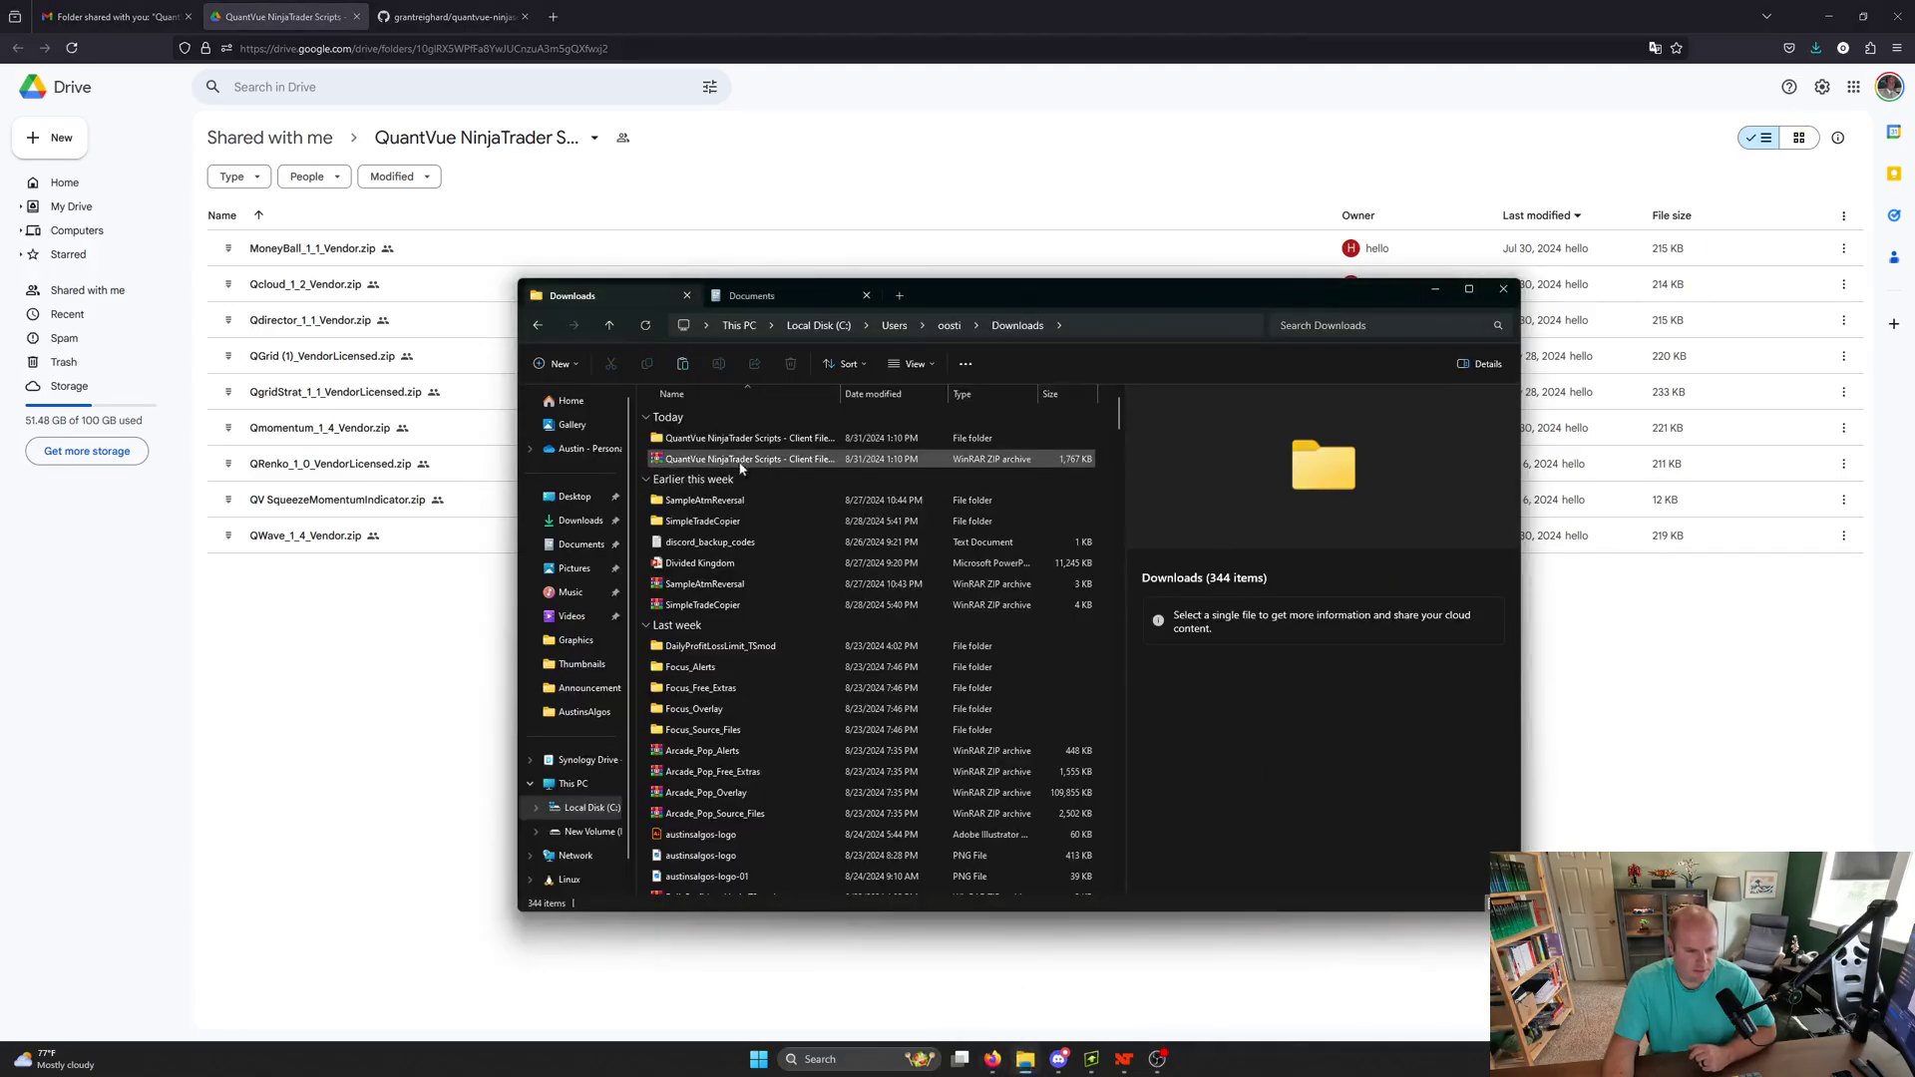
right_click(828, 463)
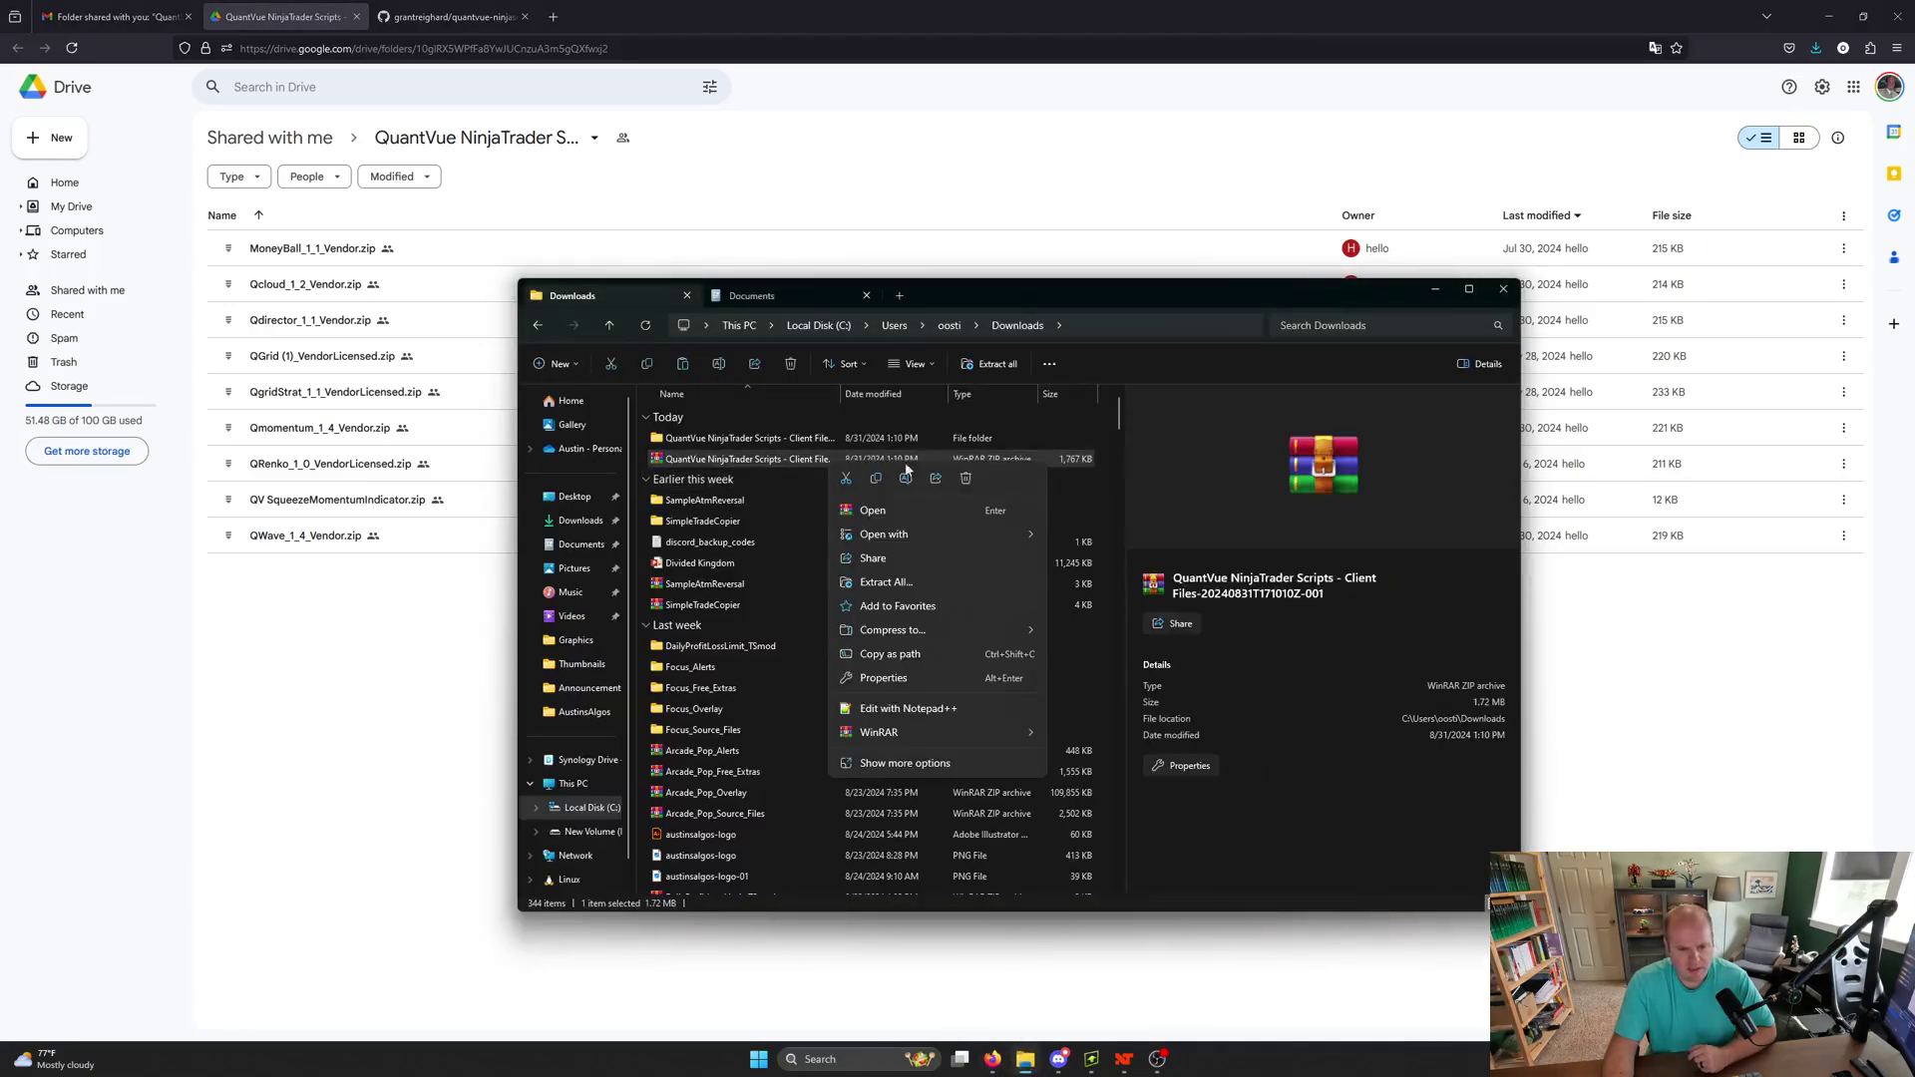
click(1104, 435)
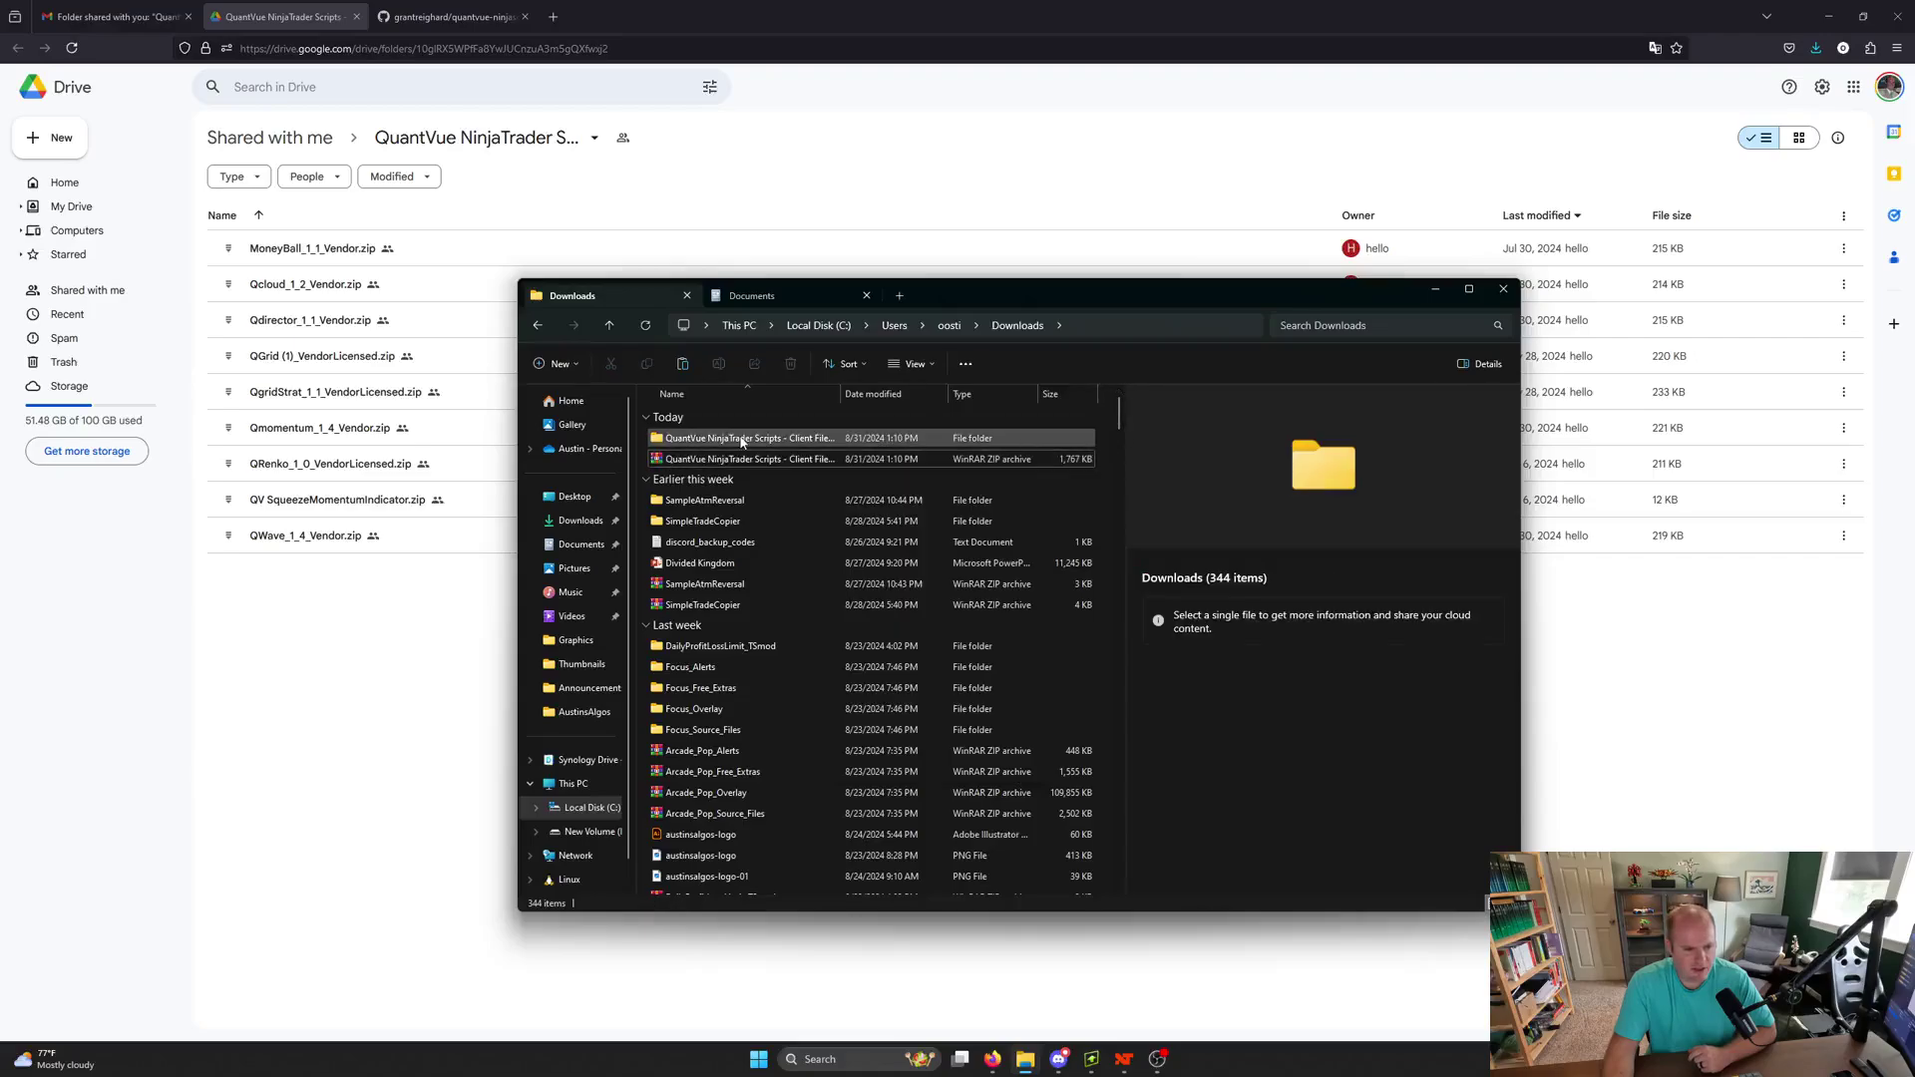
double_click(741, 439)
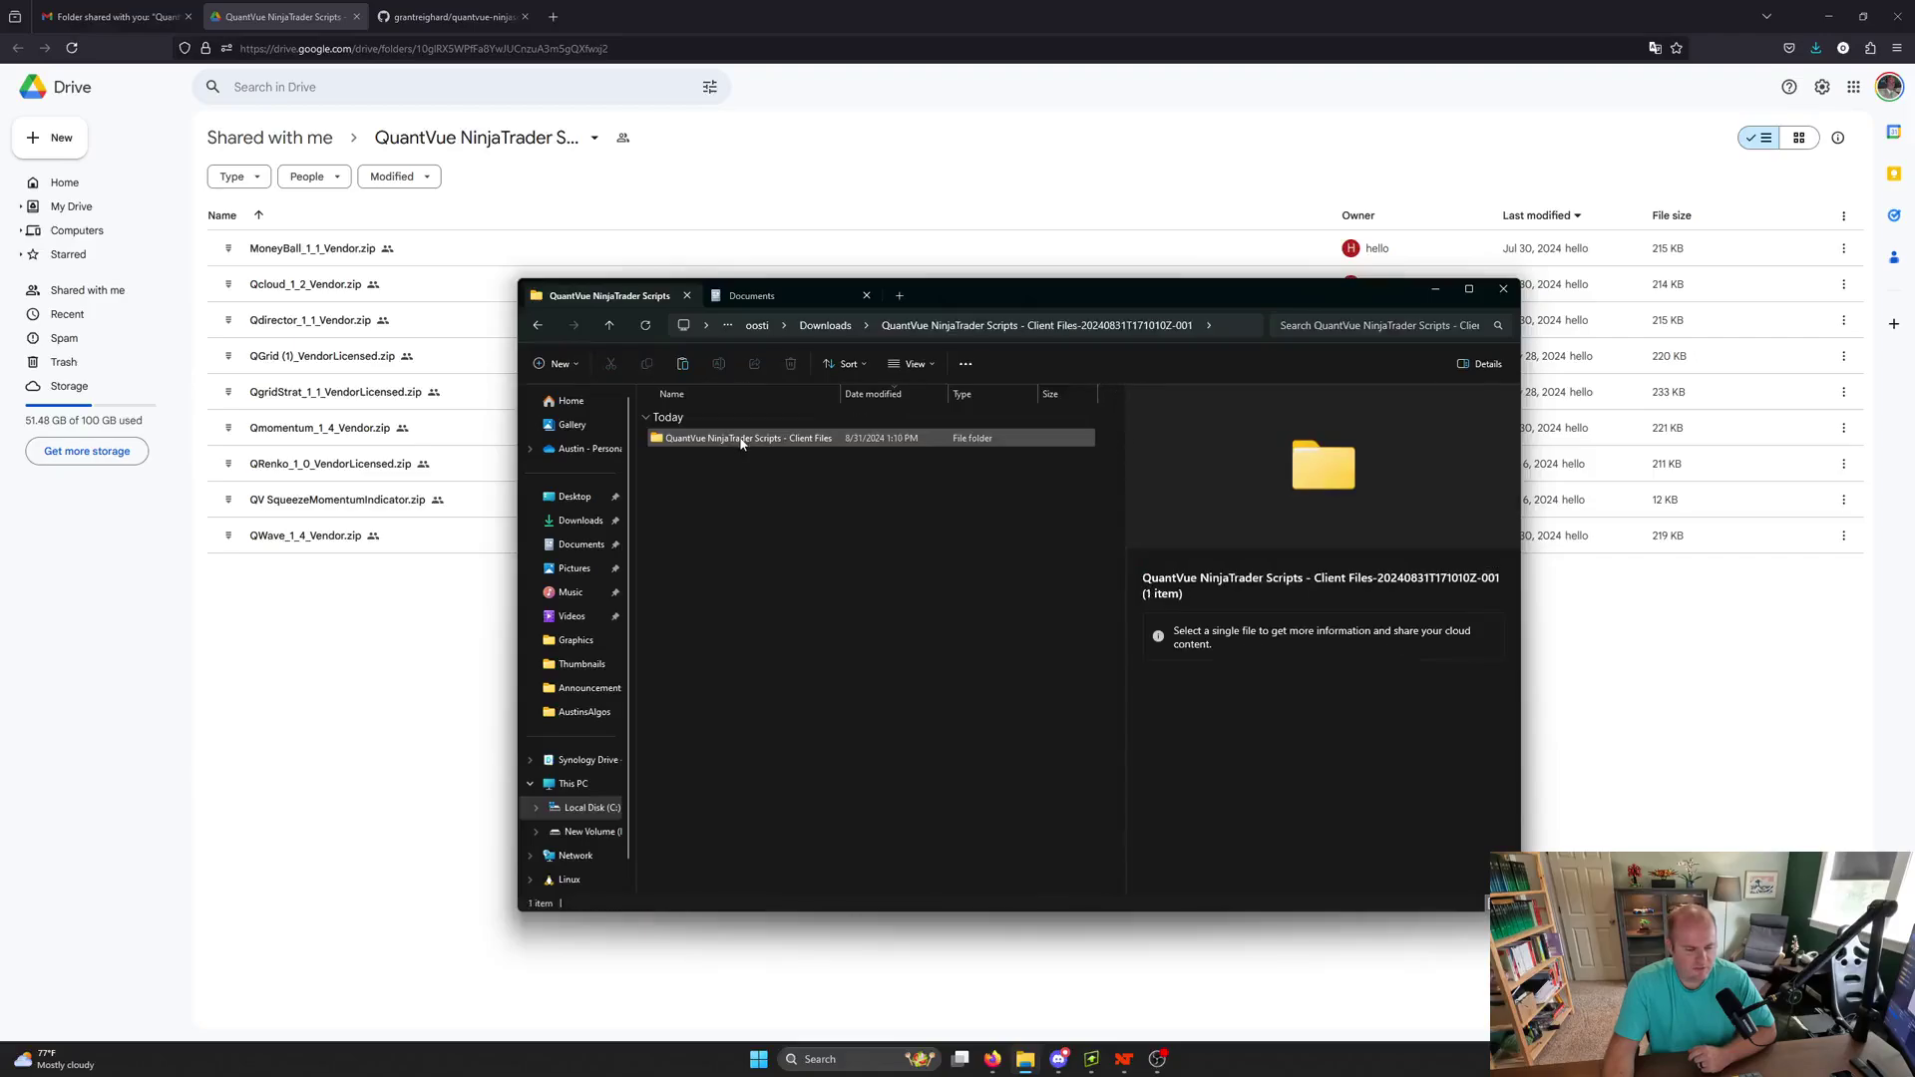
double_click(741, 440)
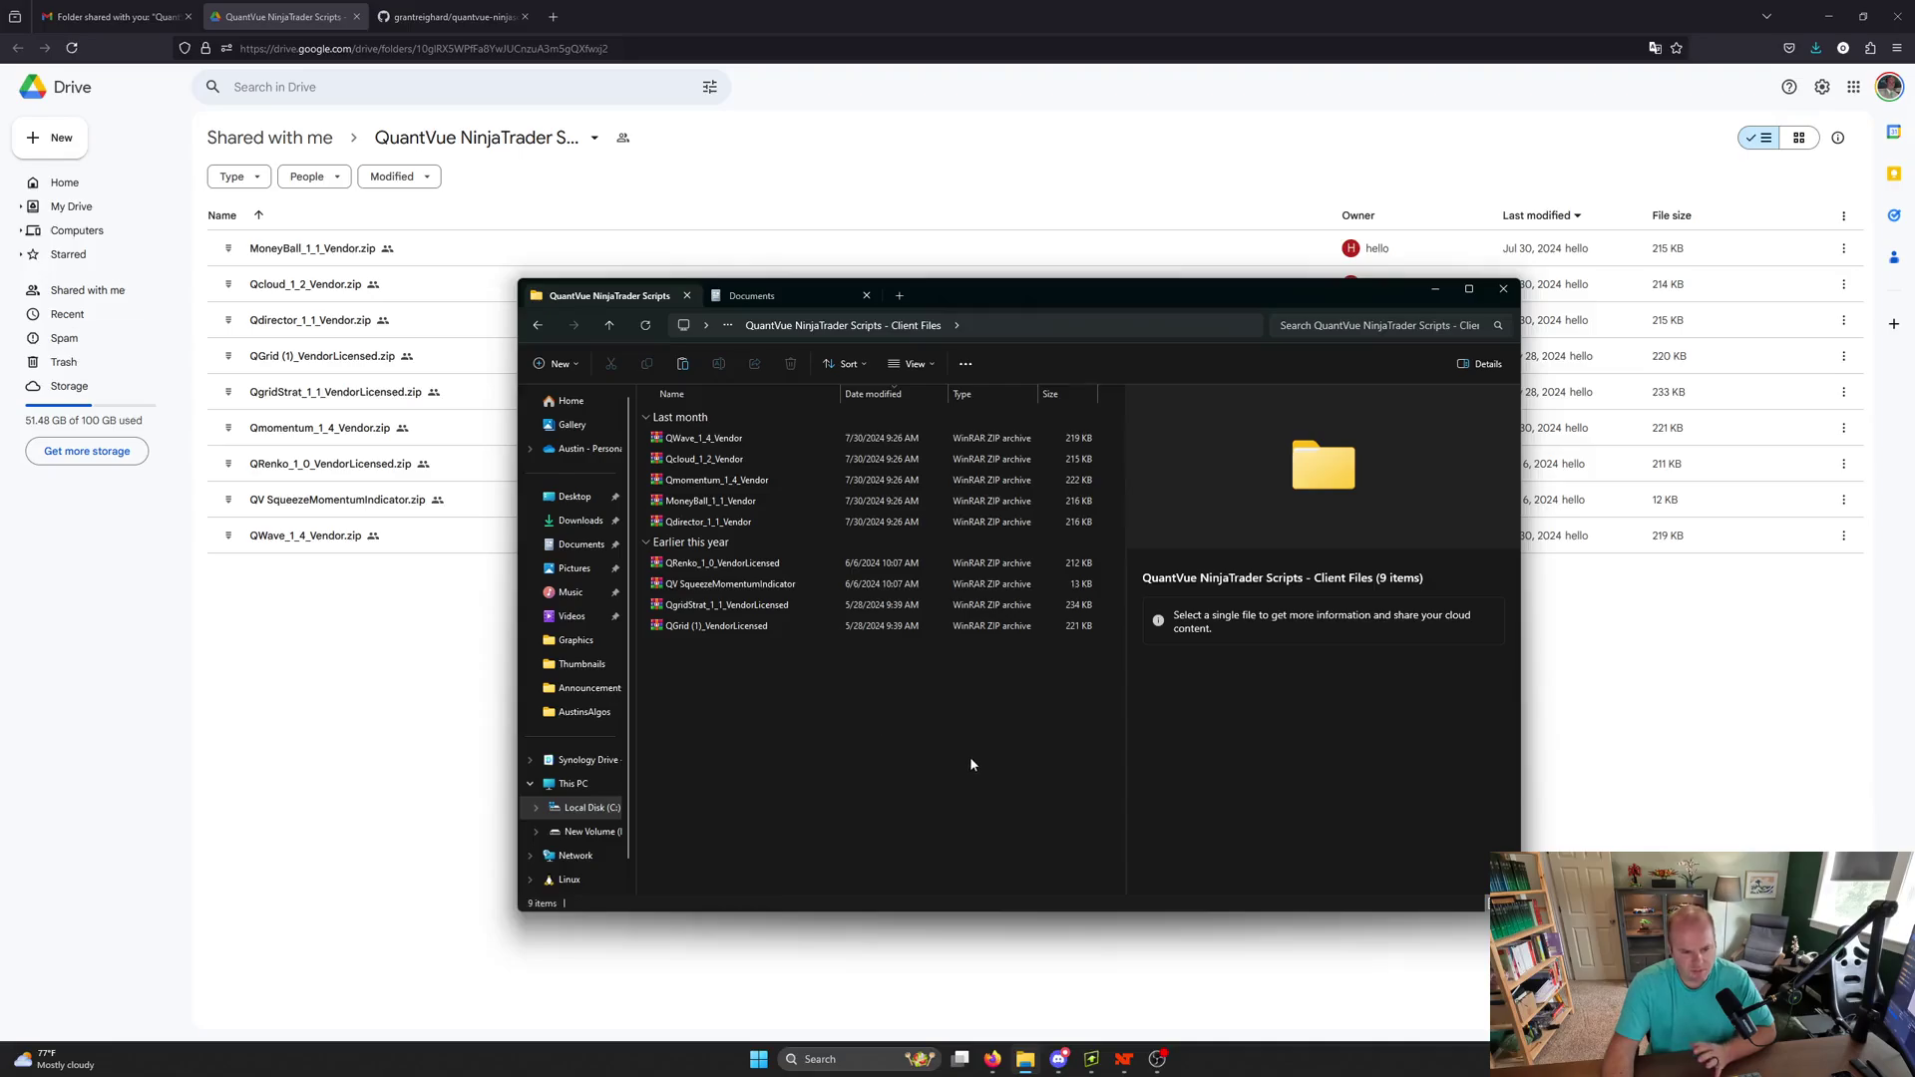
- Import the QWave_1_4_Vendor archive through Tools > Import > NinjaScript Add-On
click(1124, 1060)
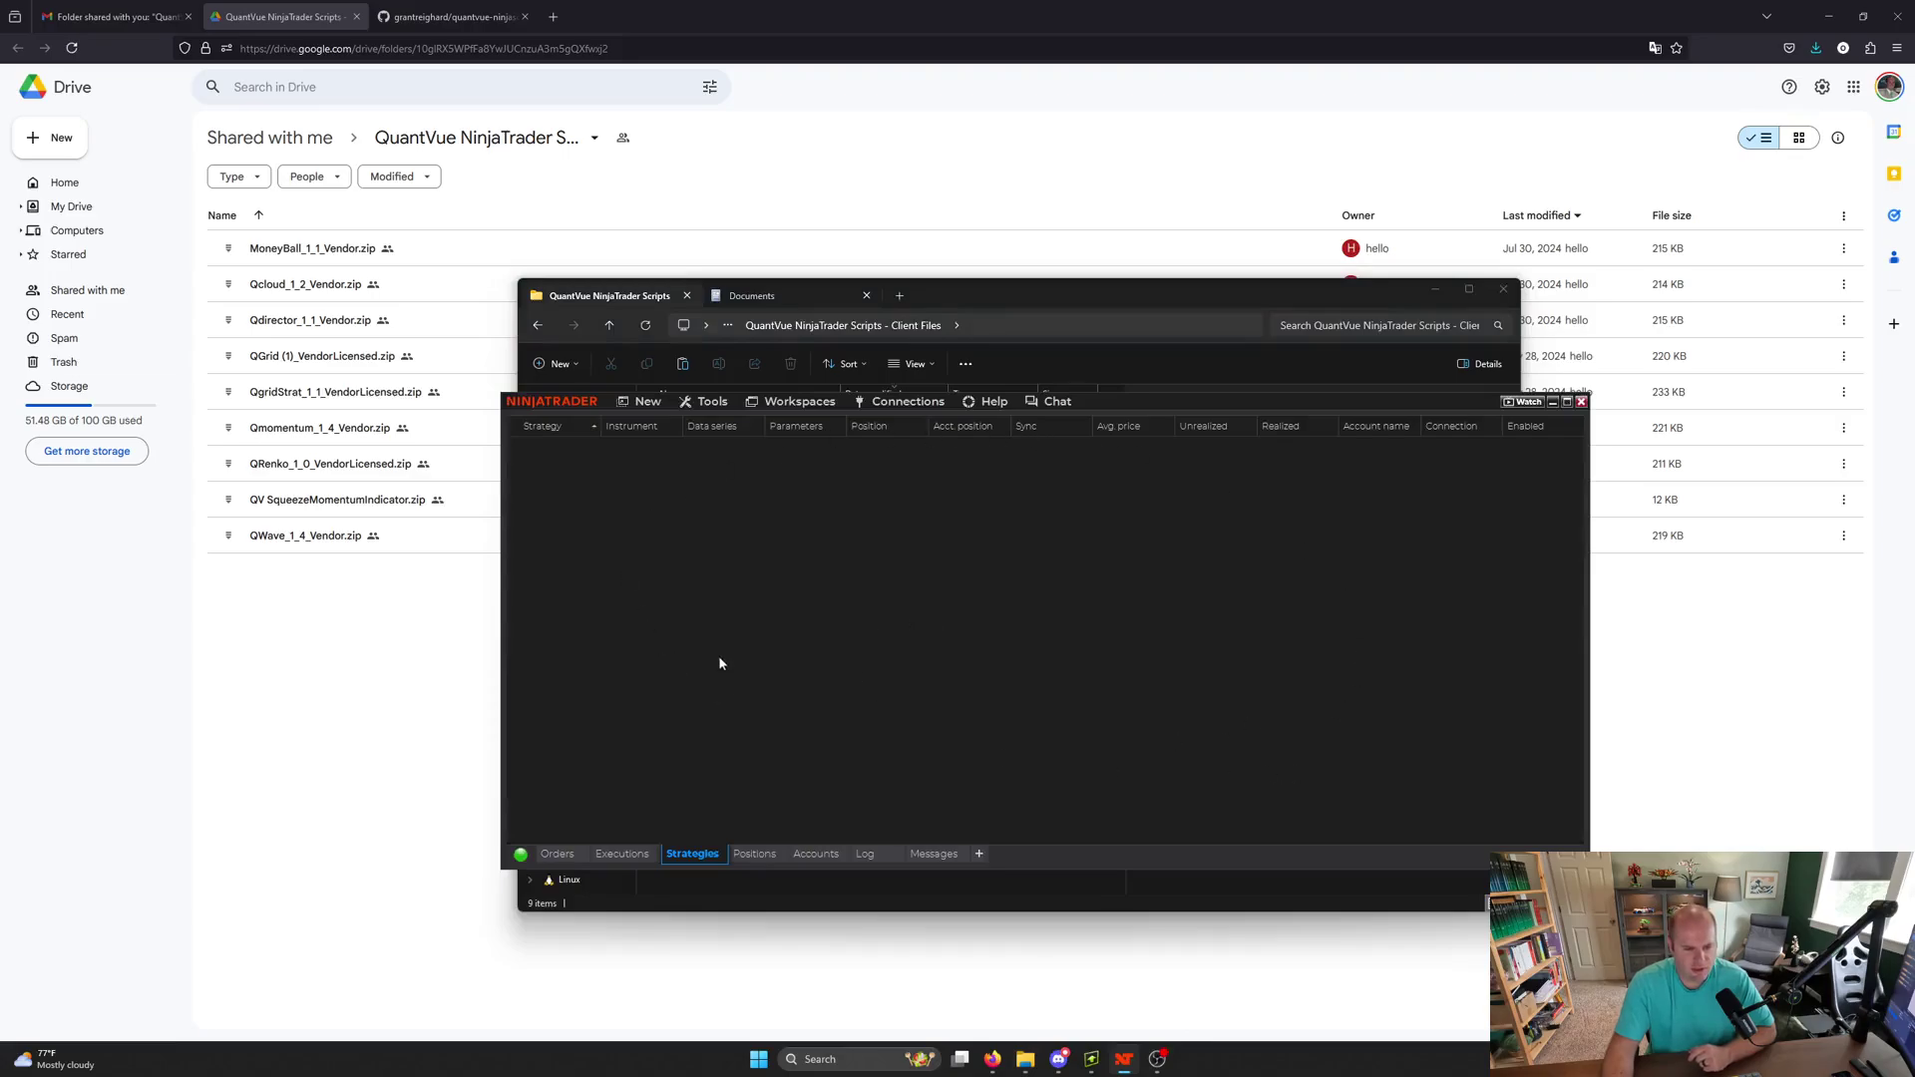
click(703, 404)
mouse_move(715, 577)
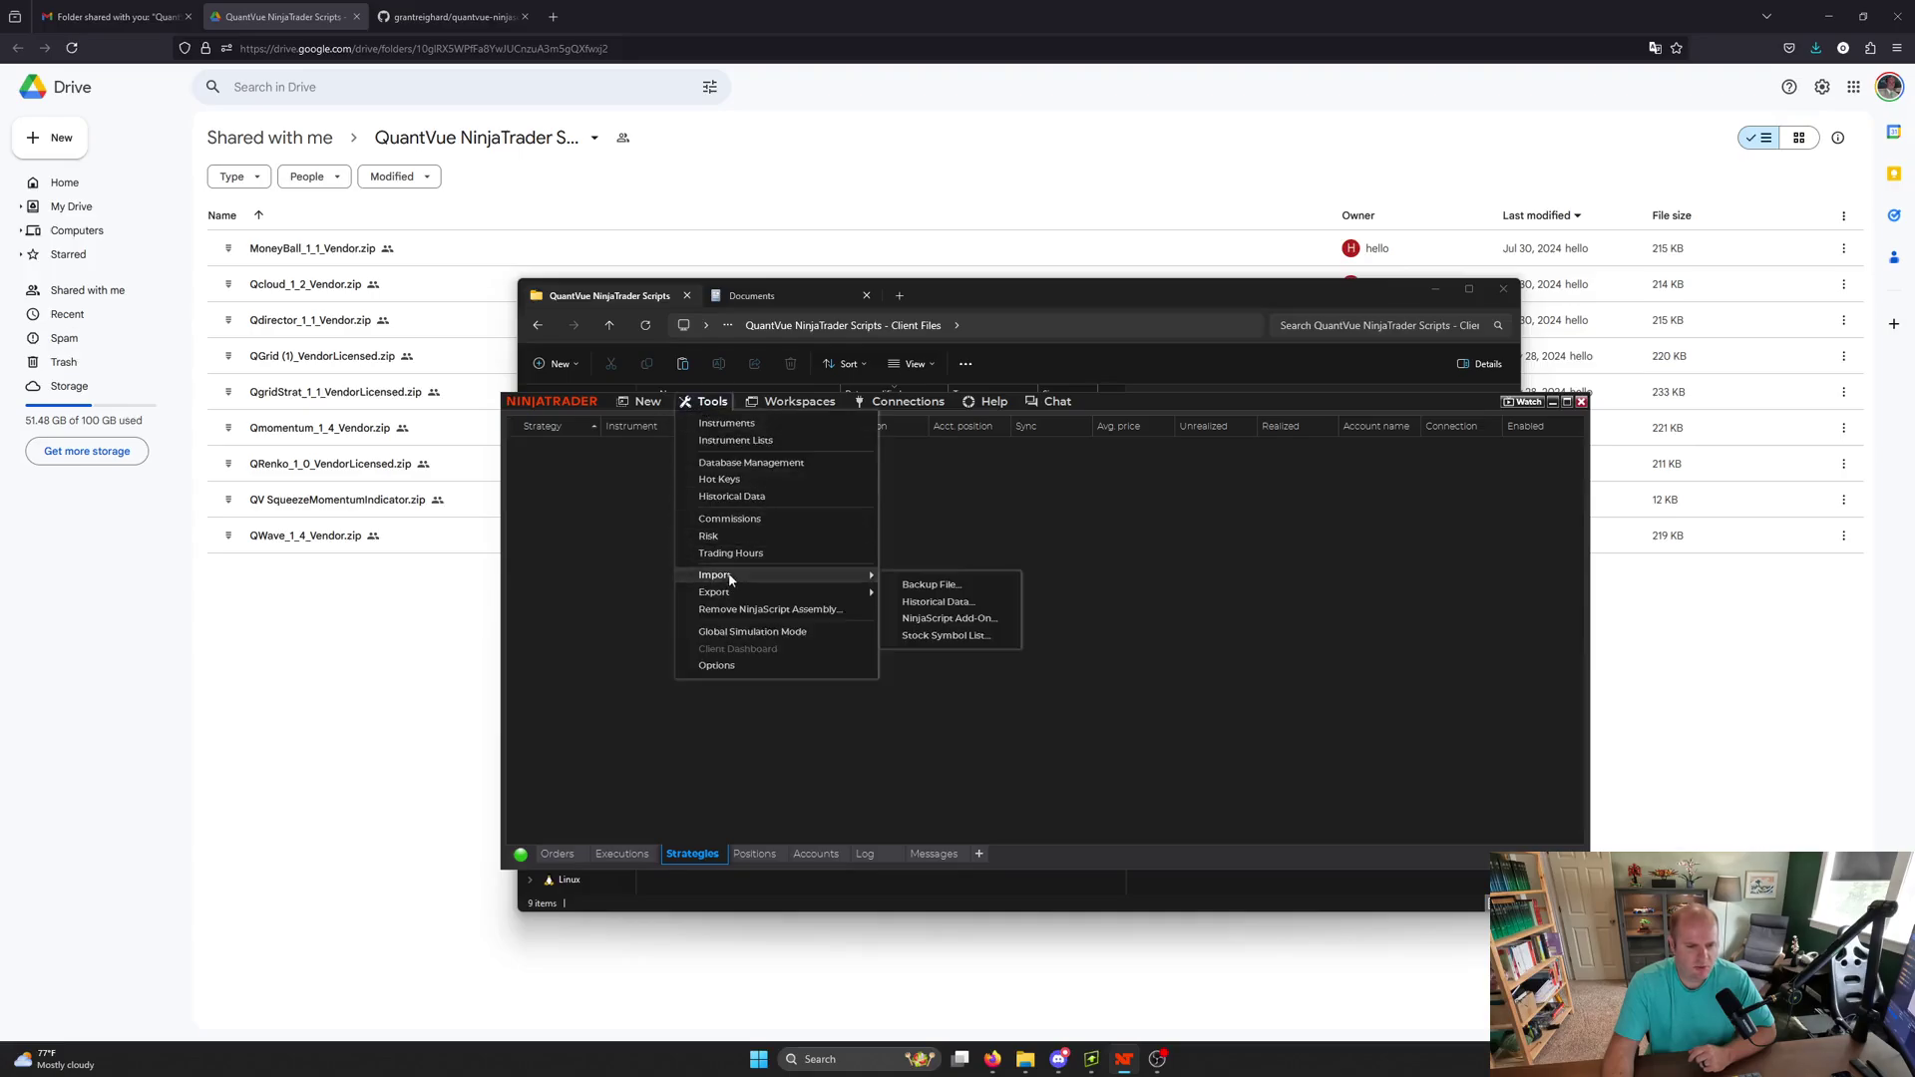
click(956, 621)
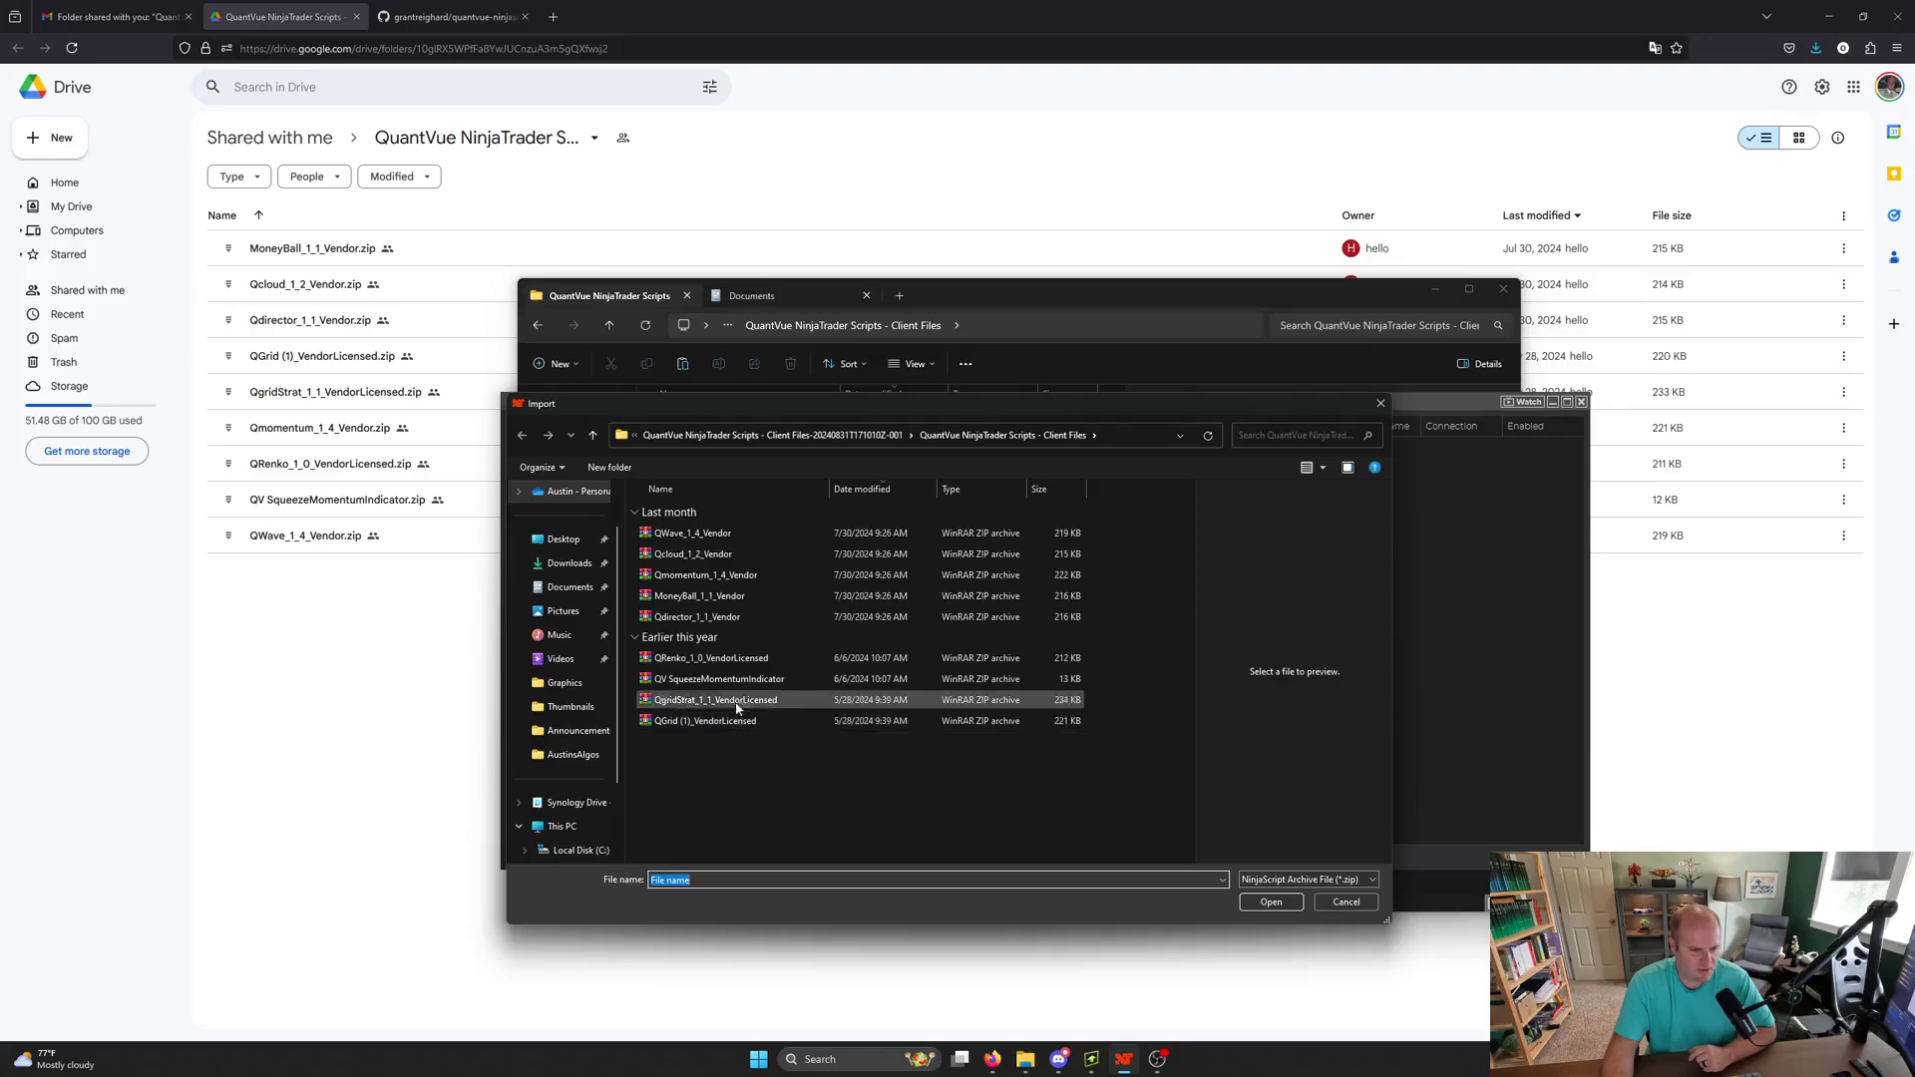
click(695, 534)
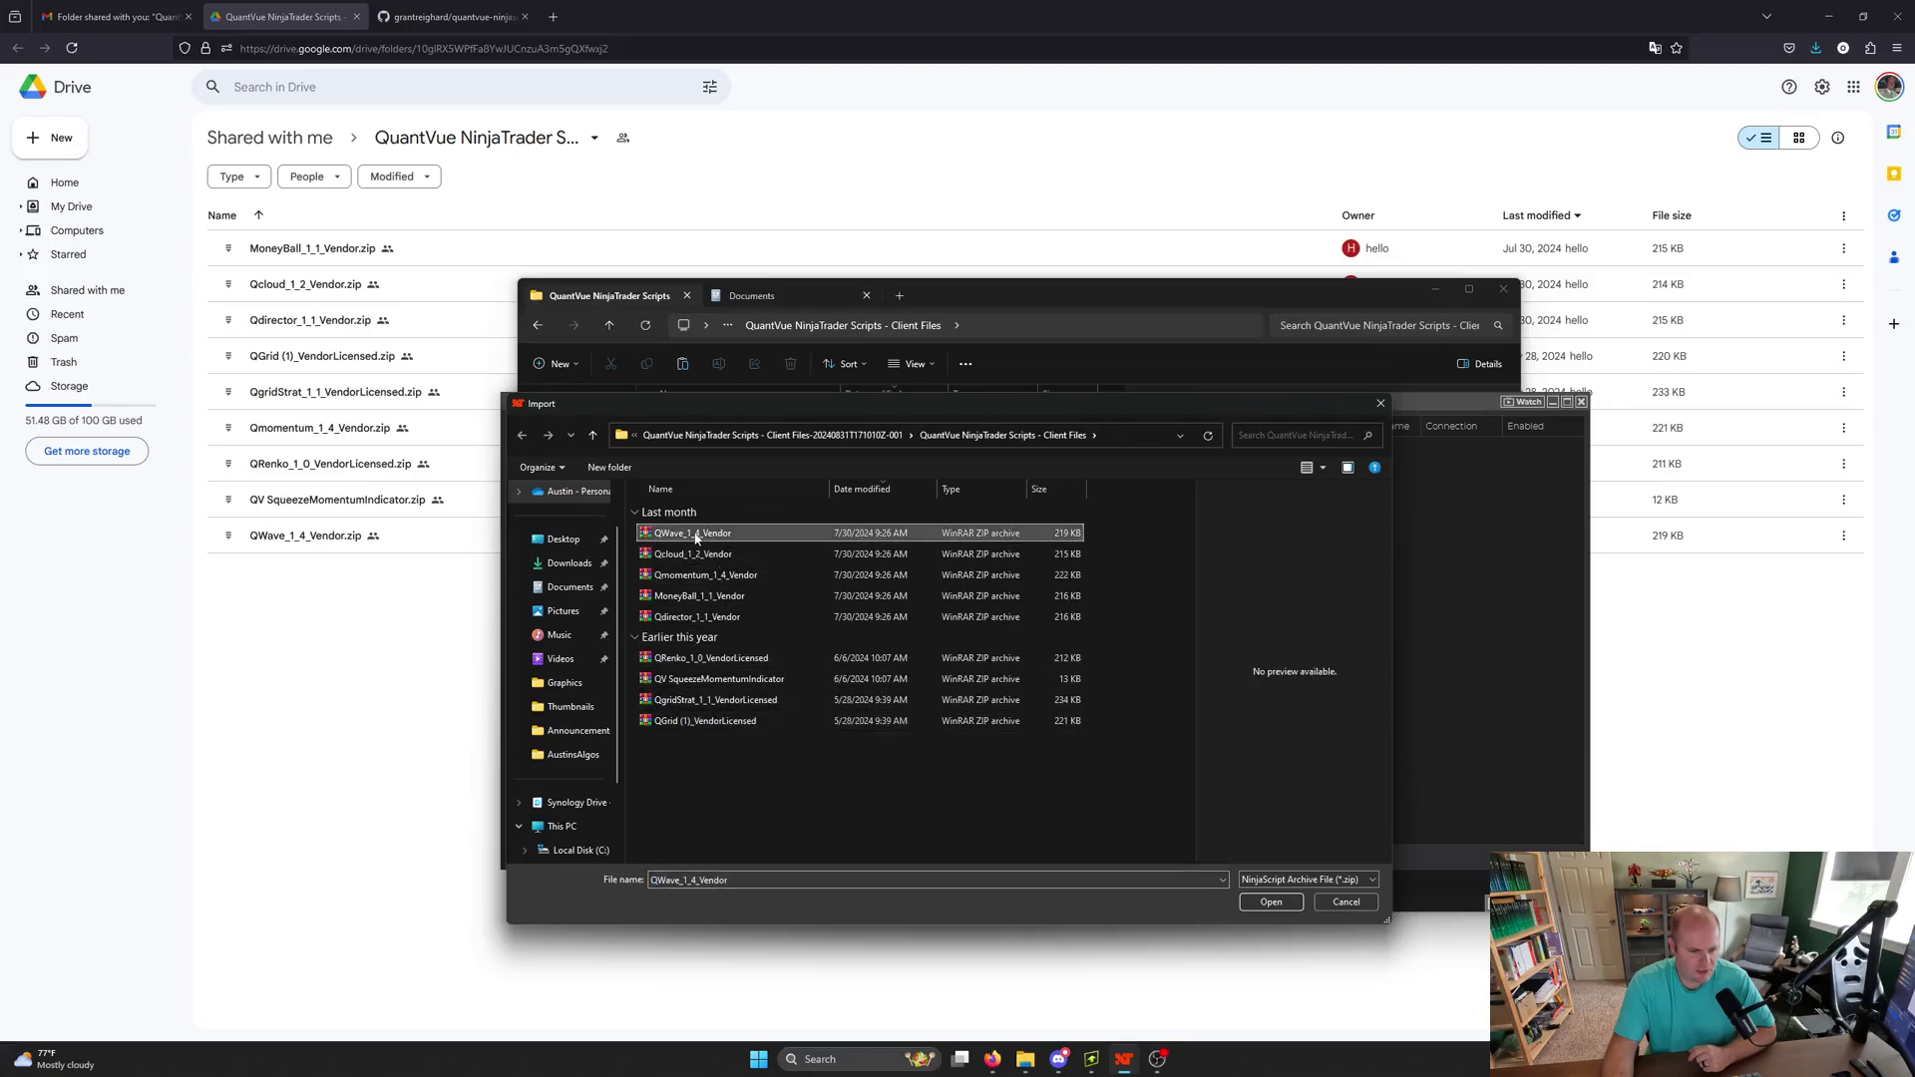
click(1265, 904)
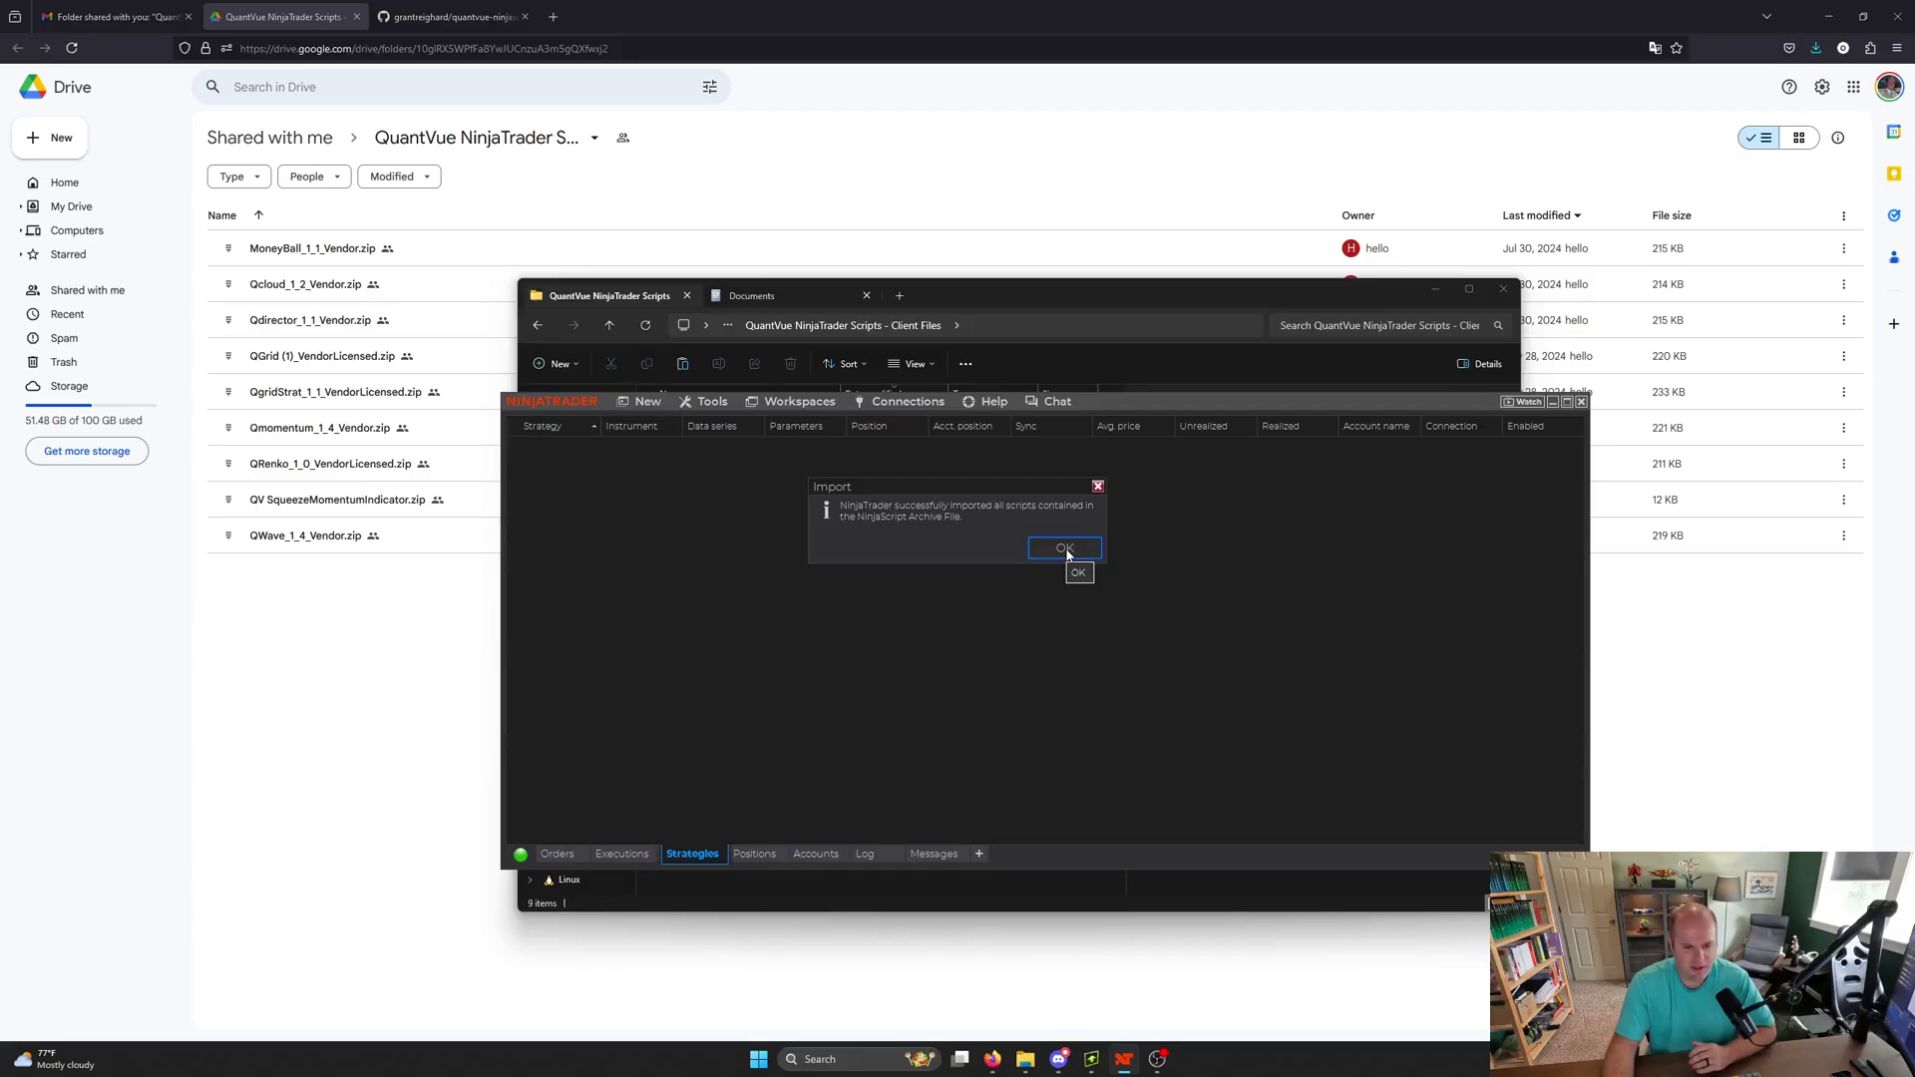
- Acknowledge the successful import message and close the Tools menu again
click(1066, 549)
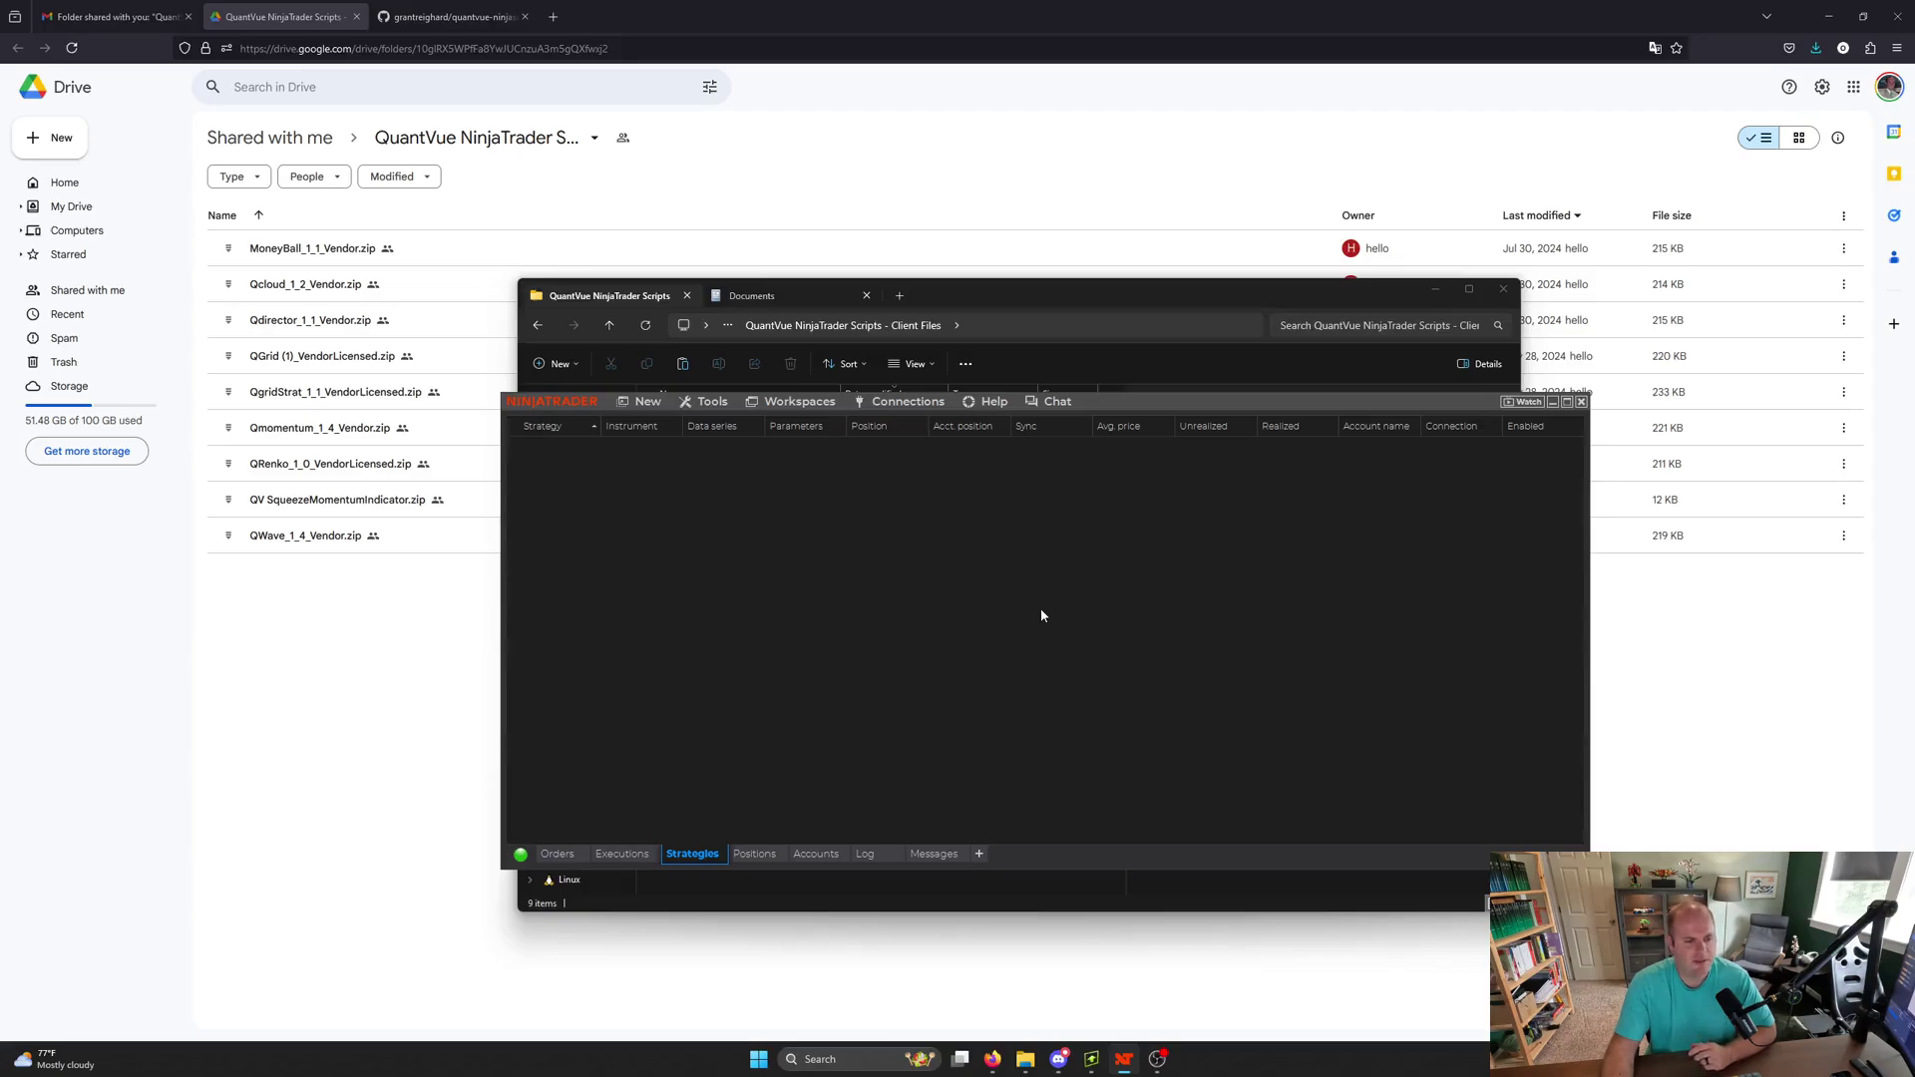
click(710, 401)
mouse_move(715, 575)
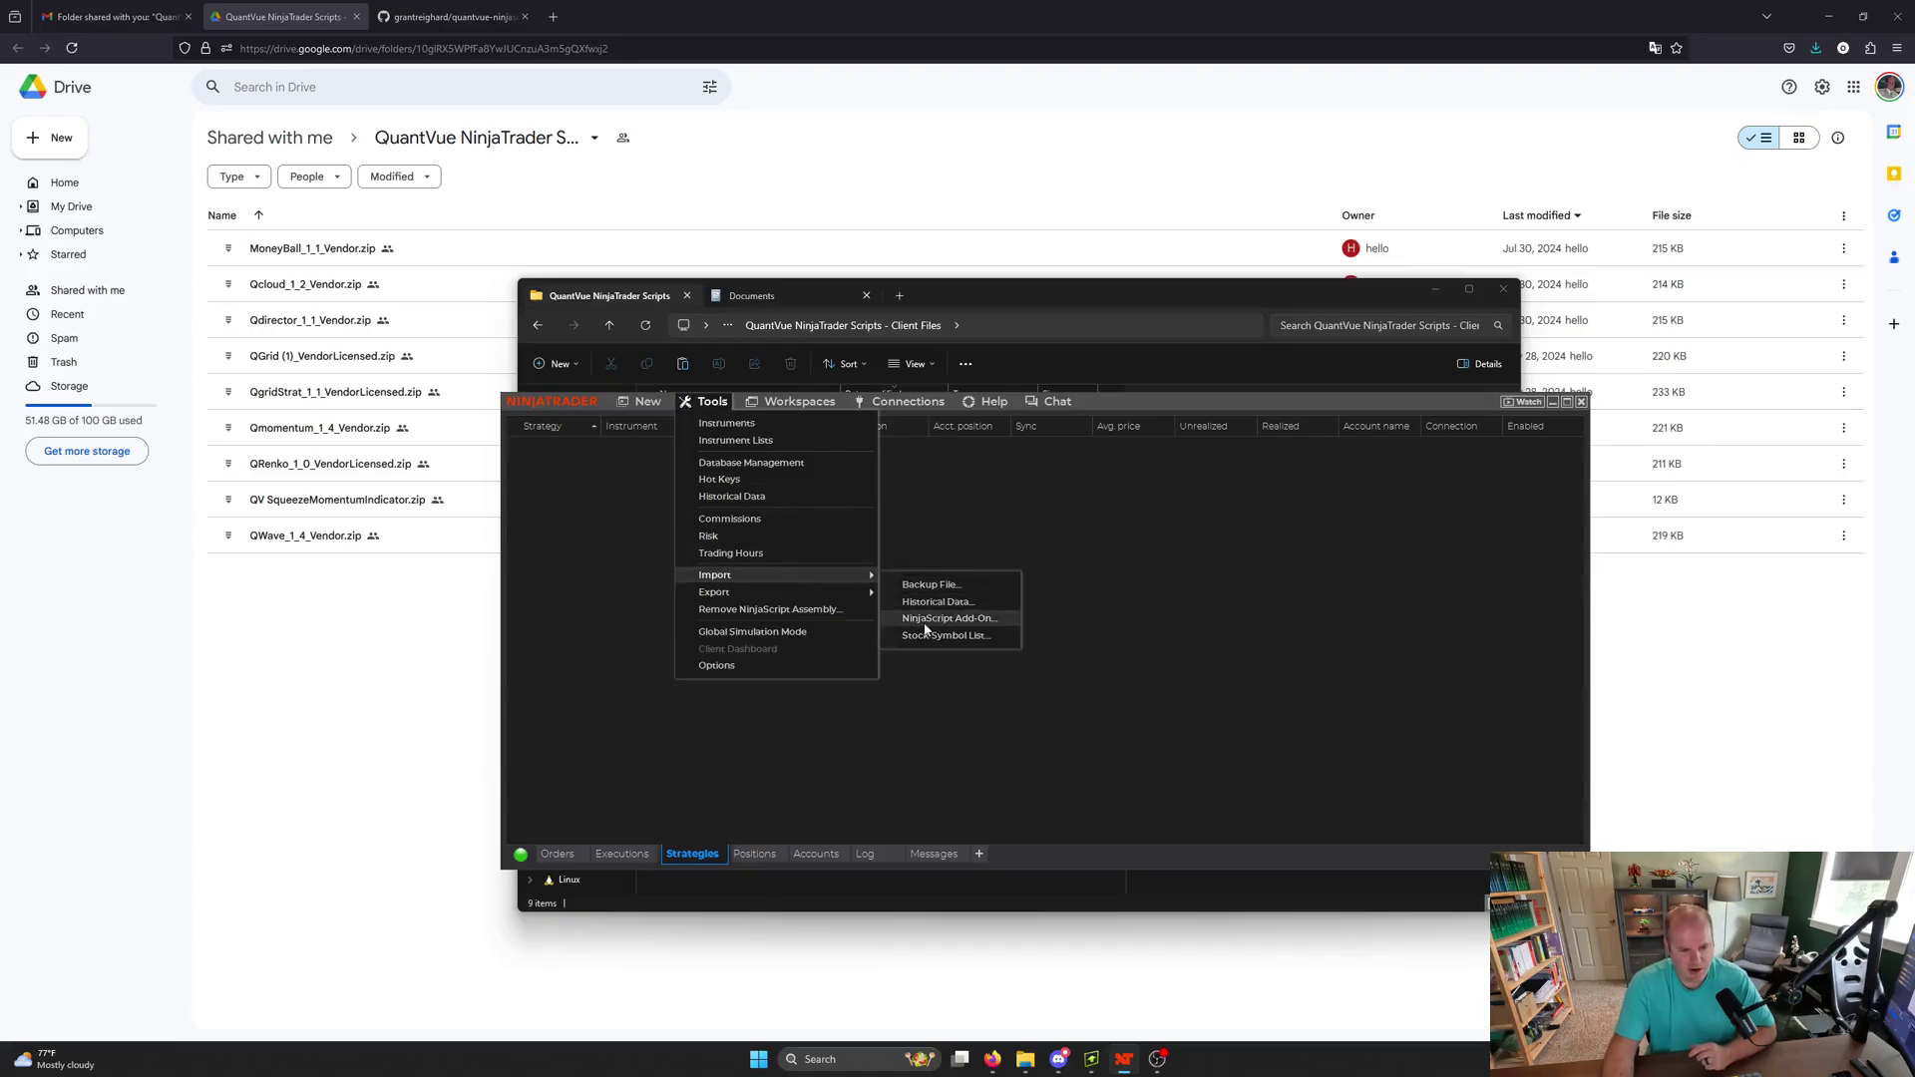
click(1079, 621)
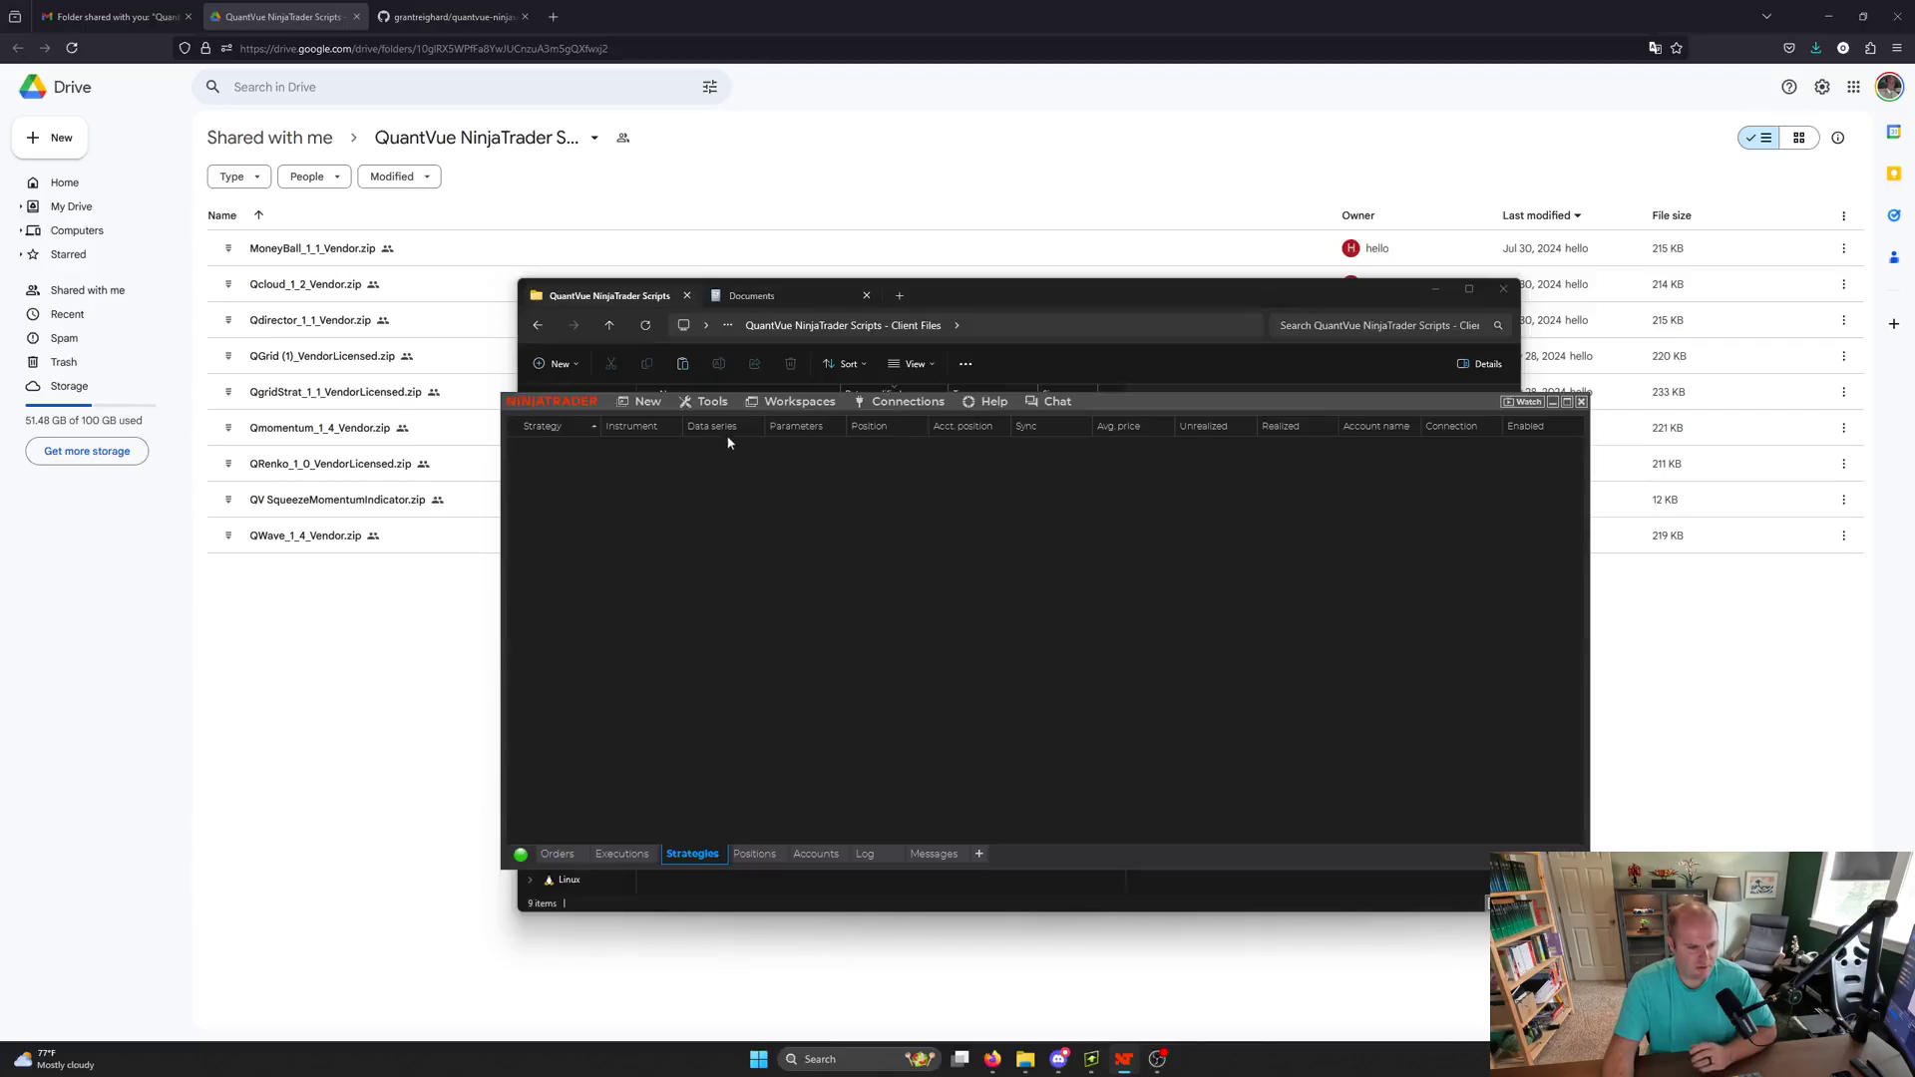
- Review the installed QuantVue assemblies in Remove NinjaScript Assembly without removing any
click(713, 402)
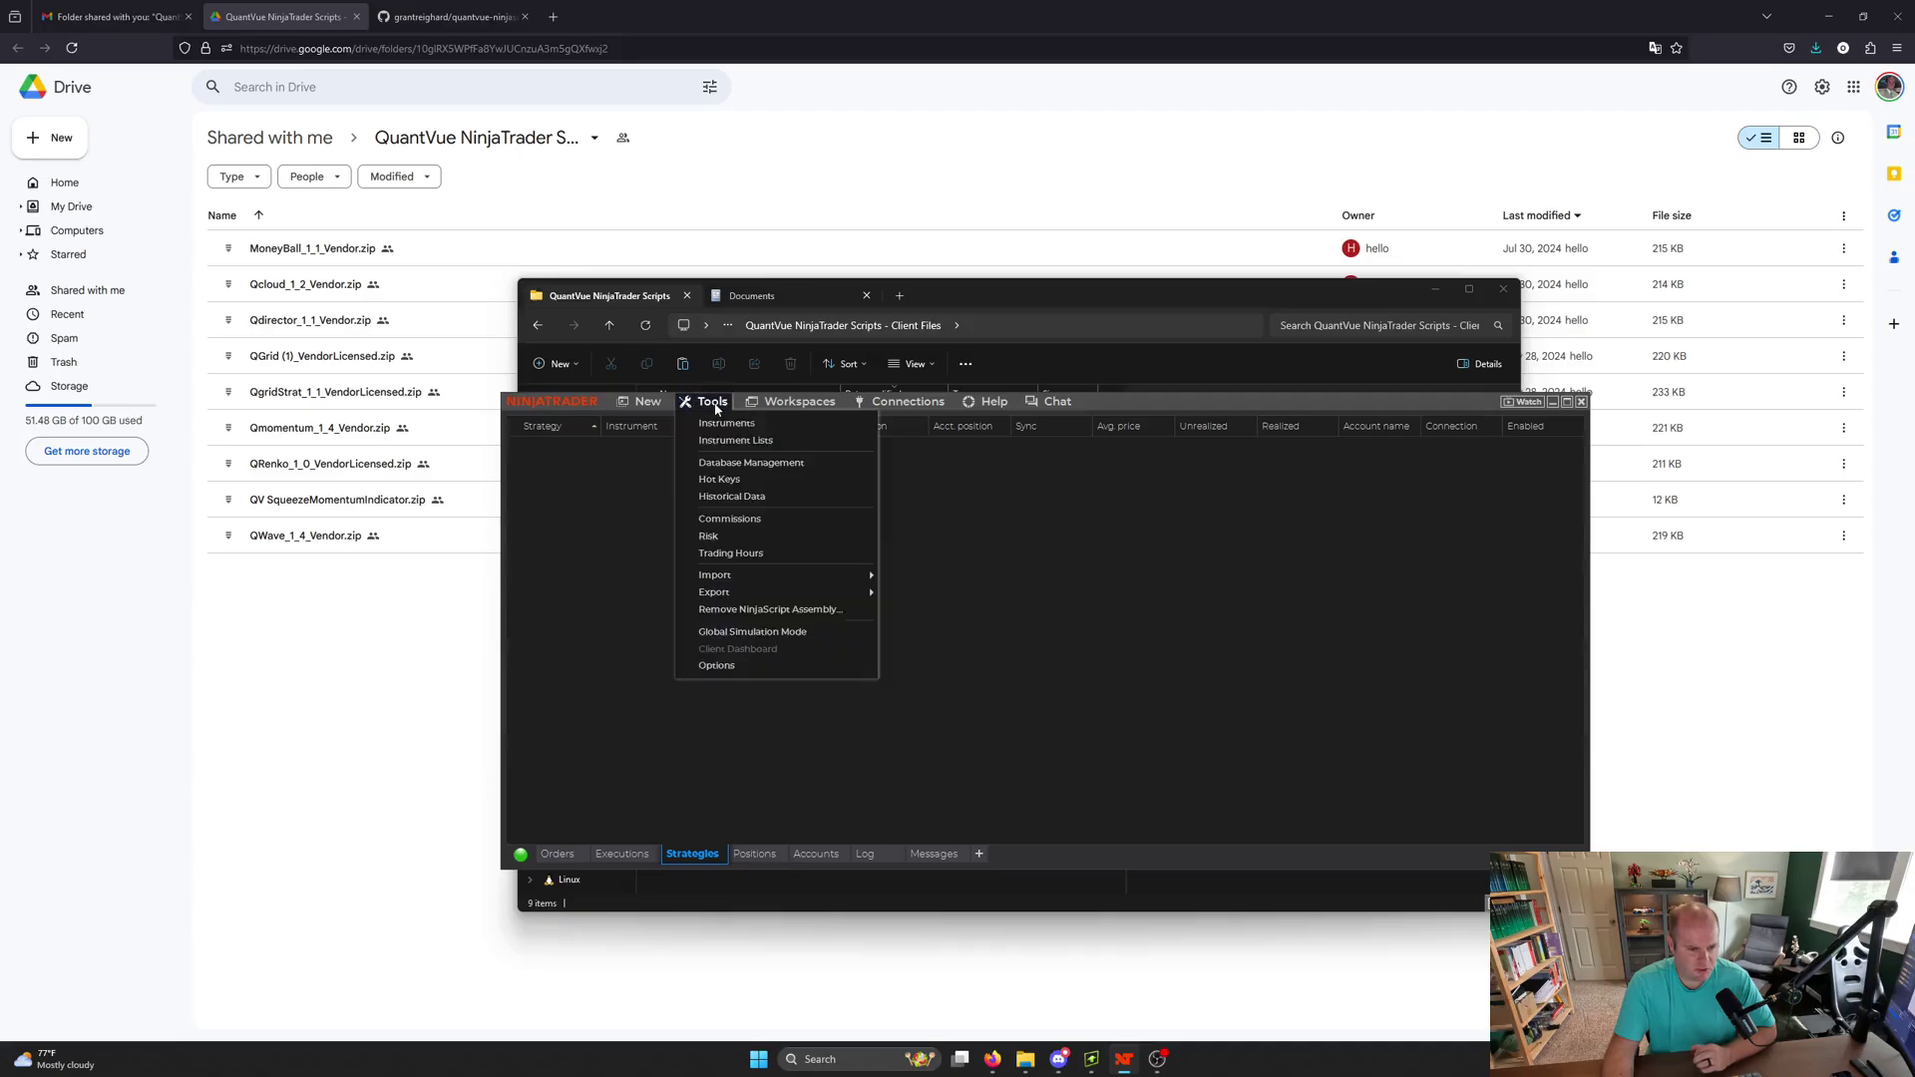
click(766, 611)
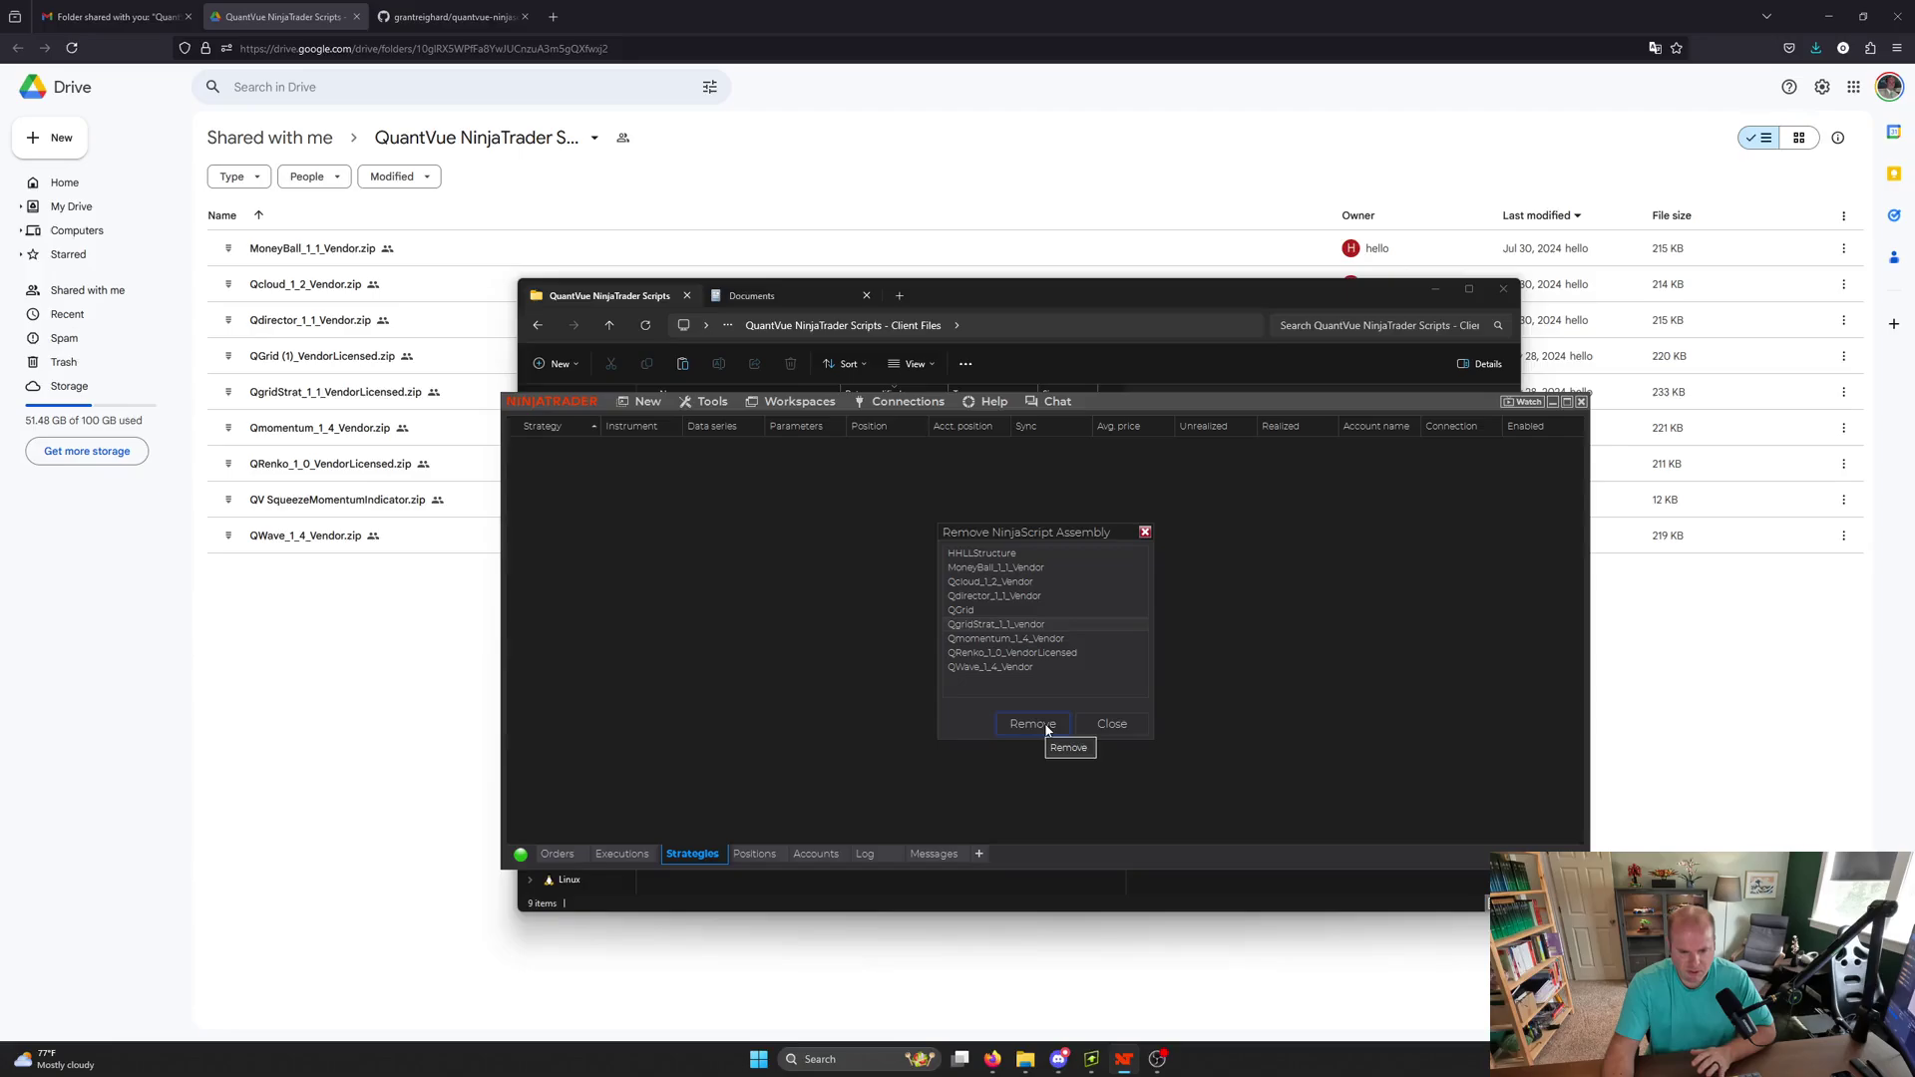
click(1097, 728)
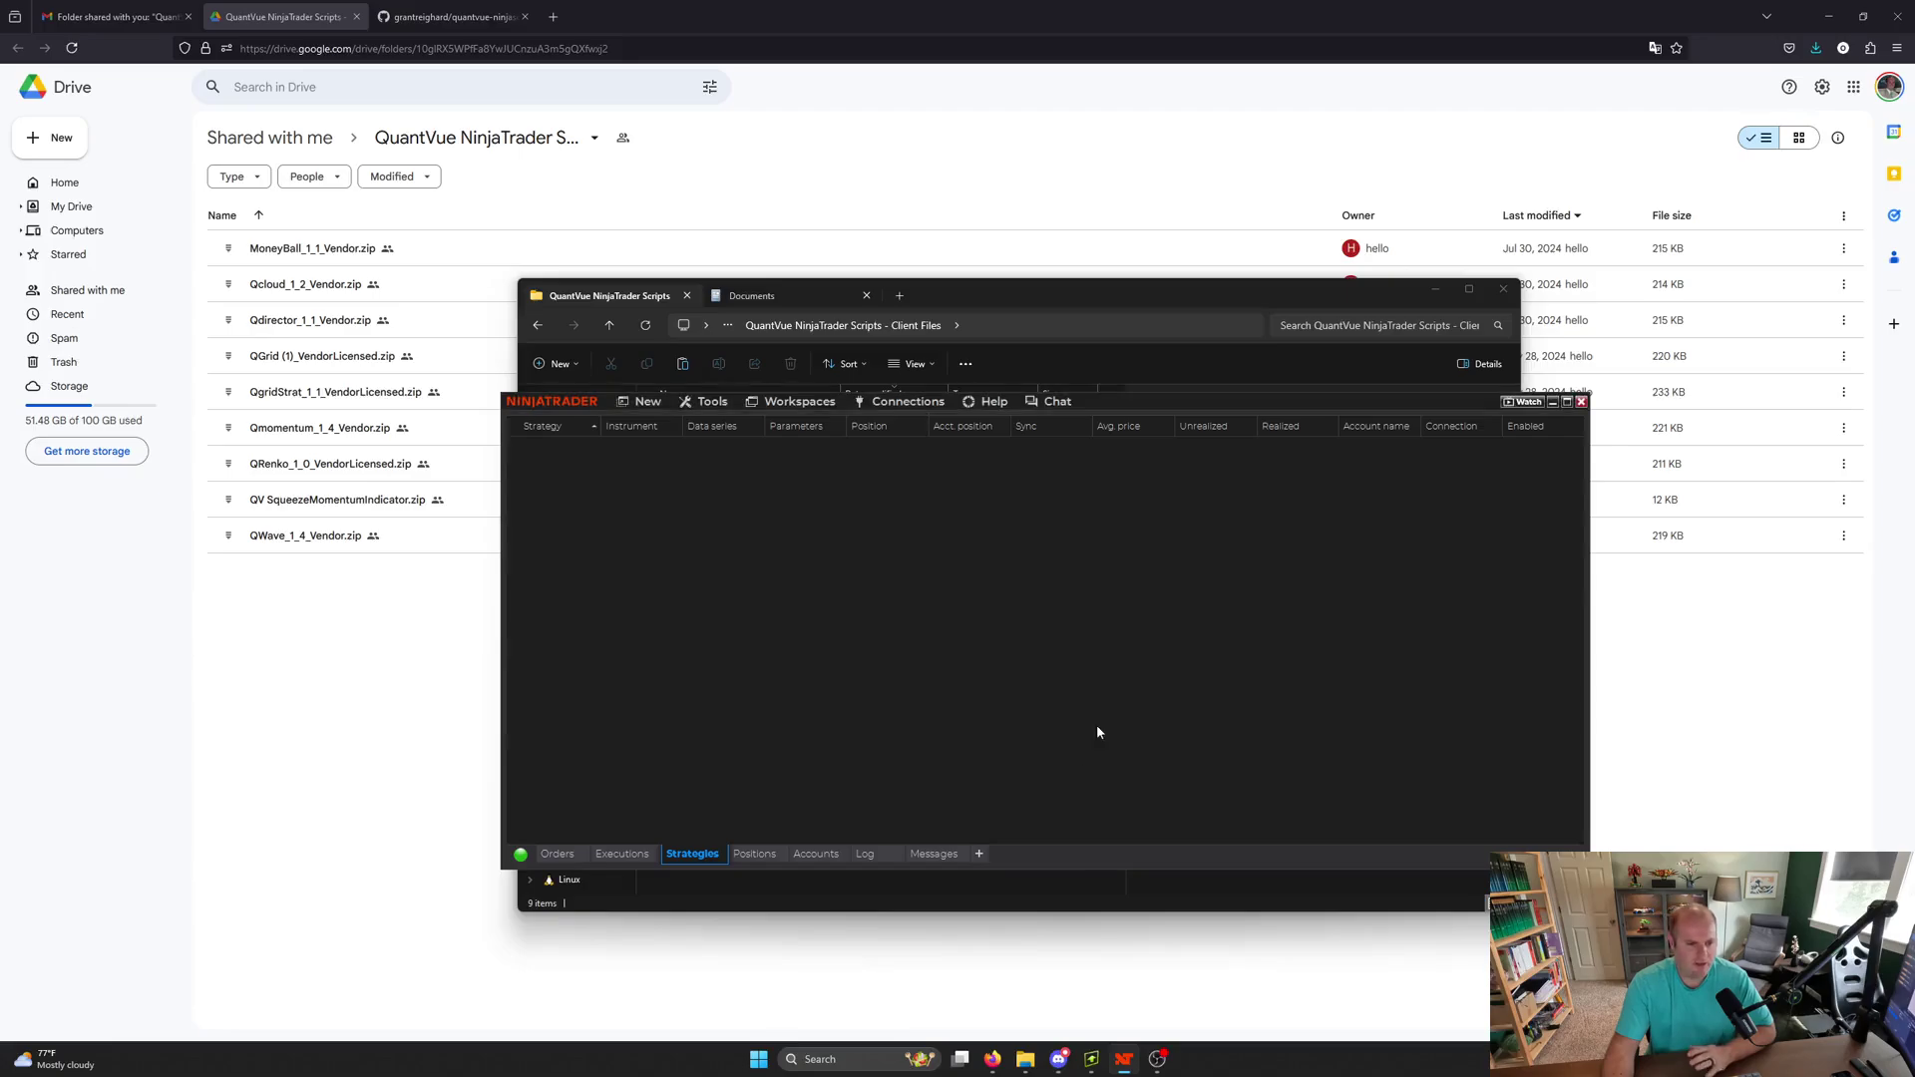
click(713, 402)
mouse_move(715, 574)
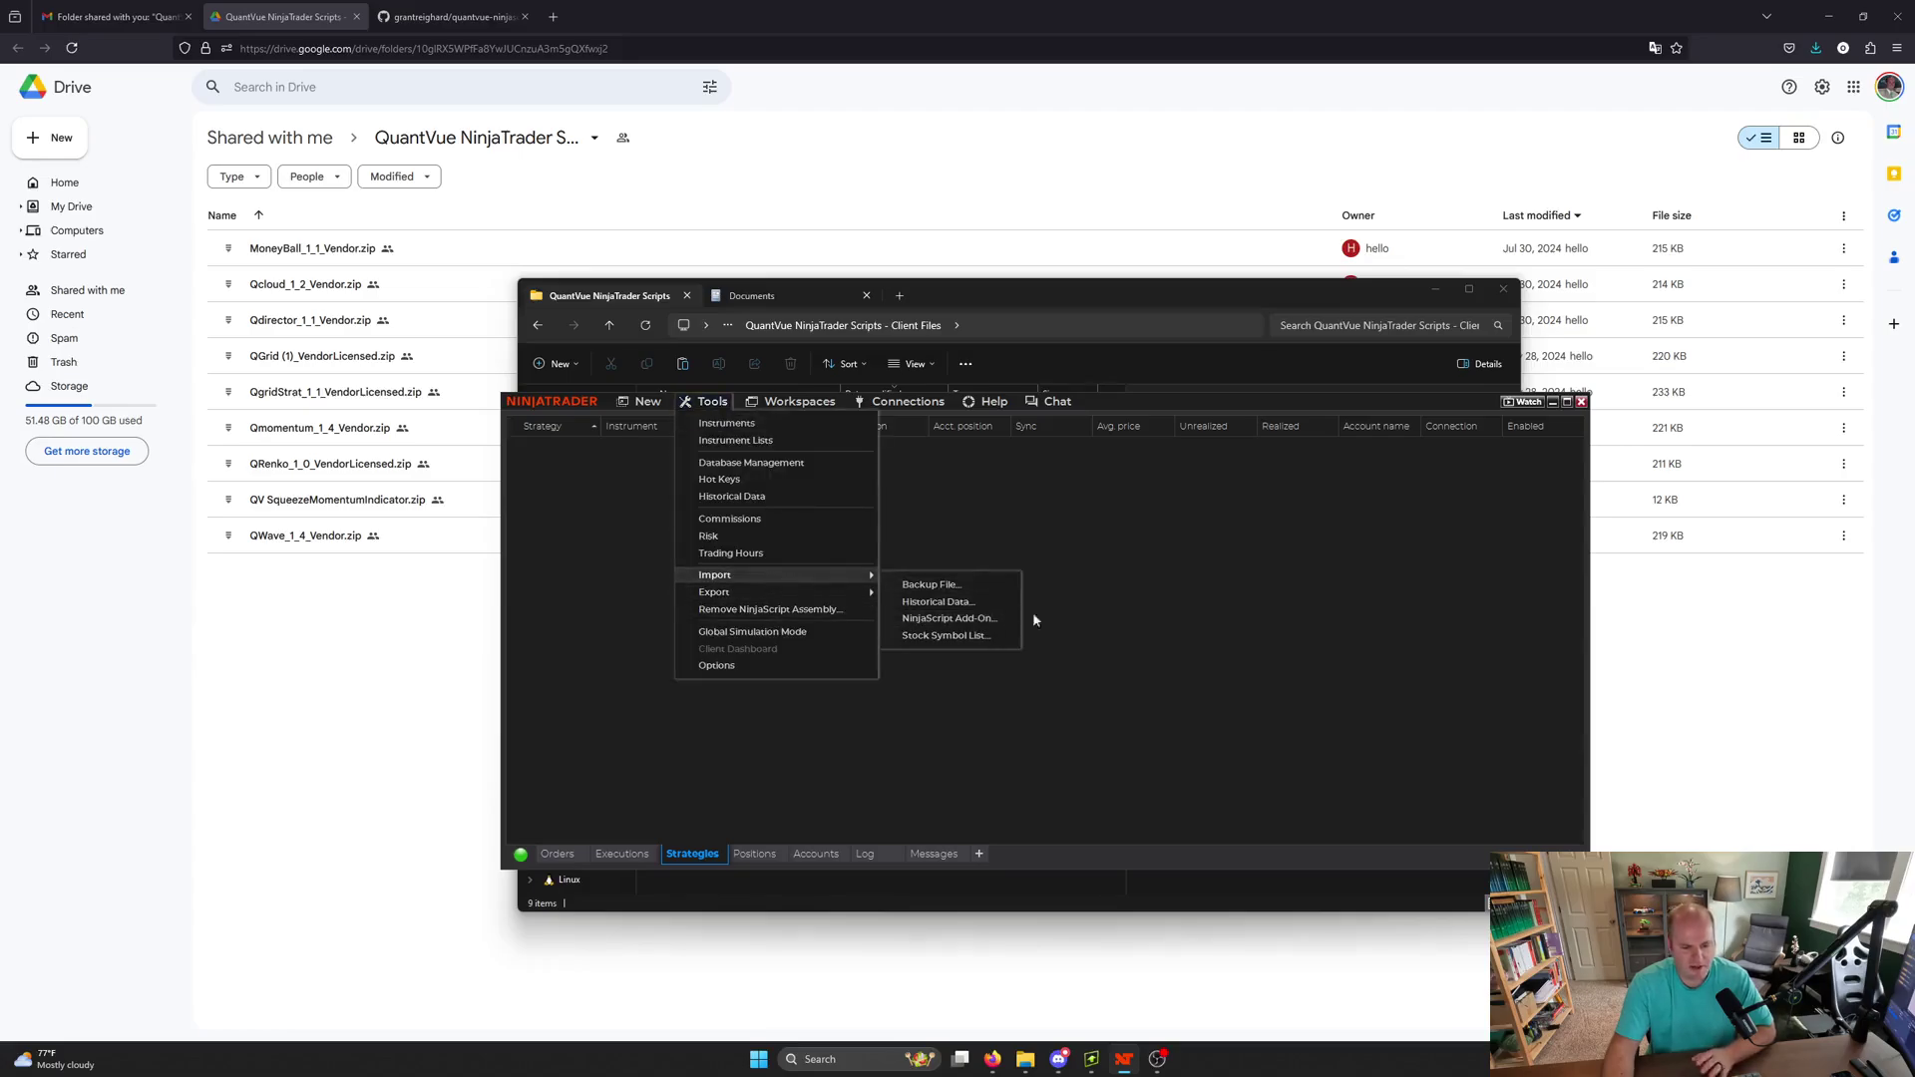
click(1102, 612)
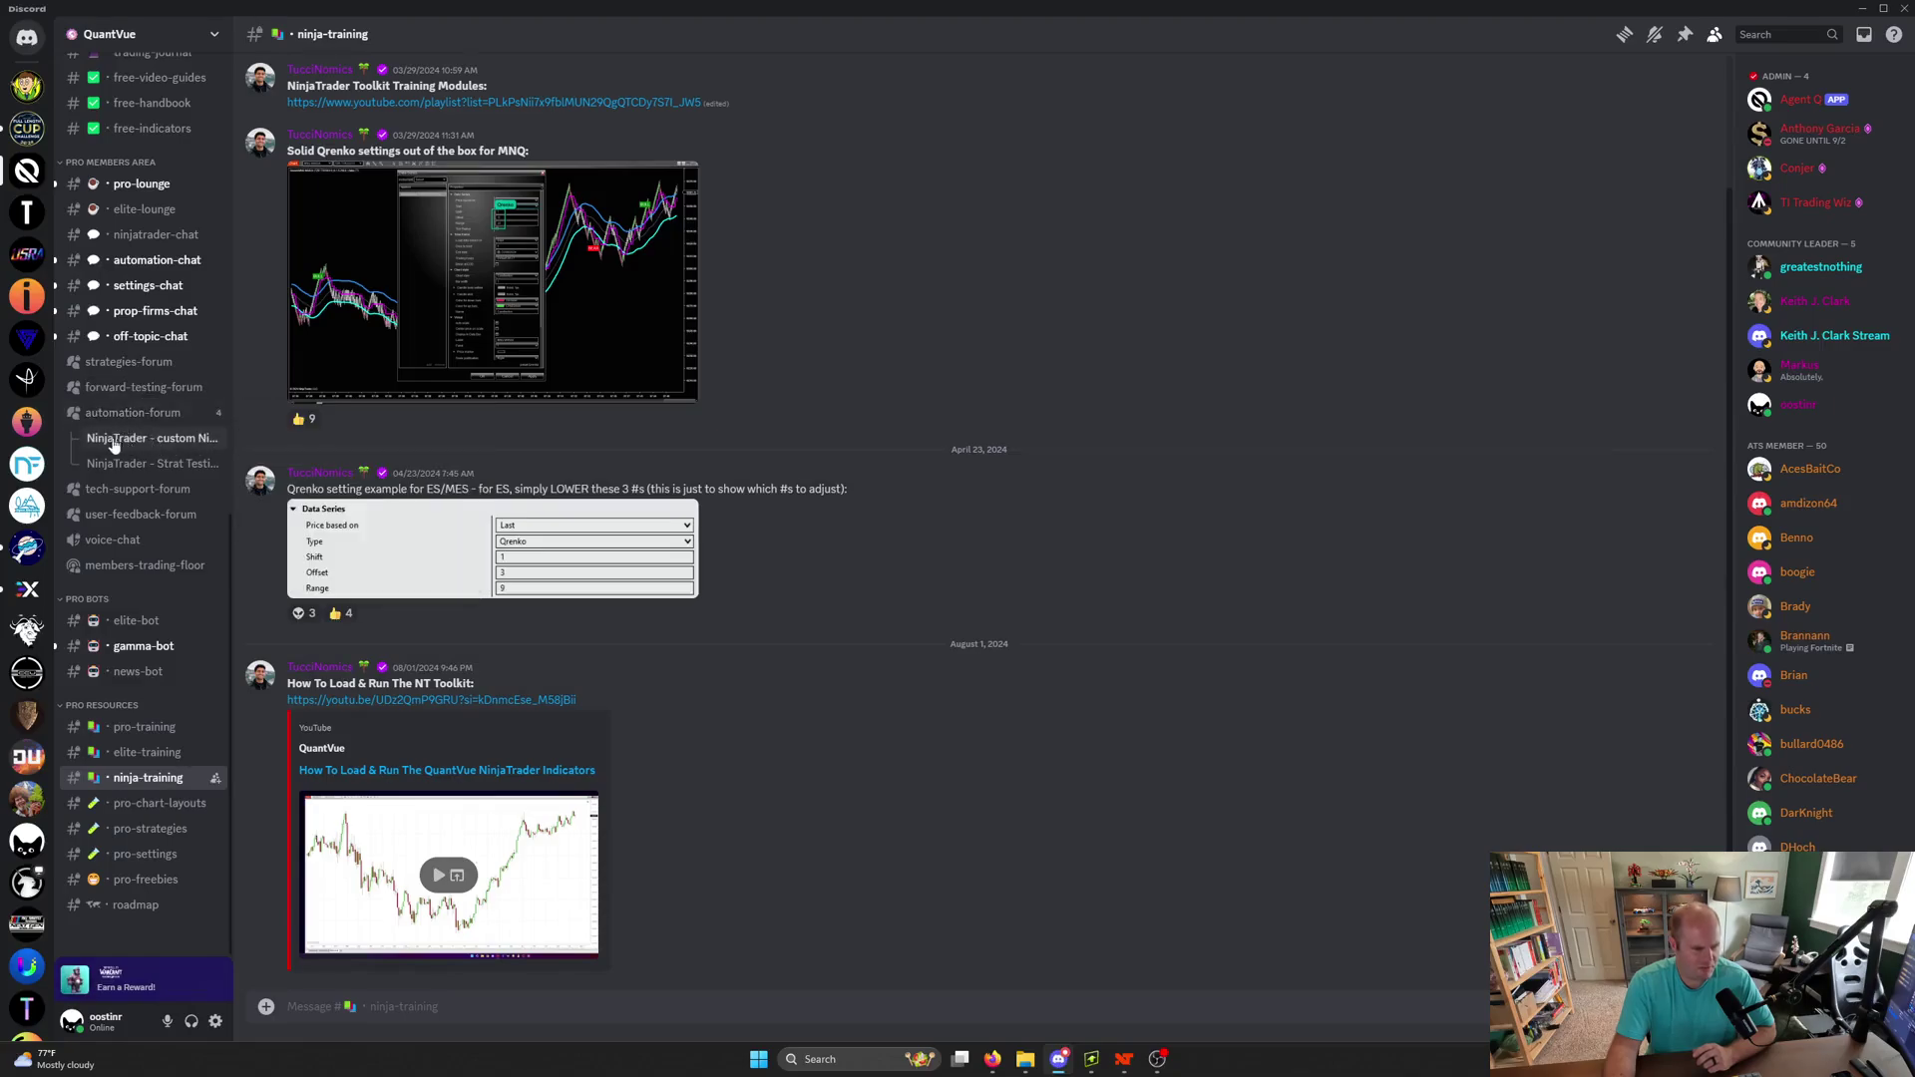
- View the custom NinjaScript strategies thread's pinned GitHub link, then bring up the repository
click(167, 447)
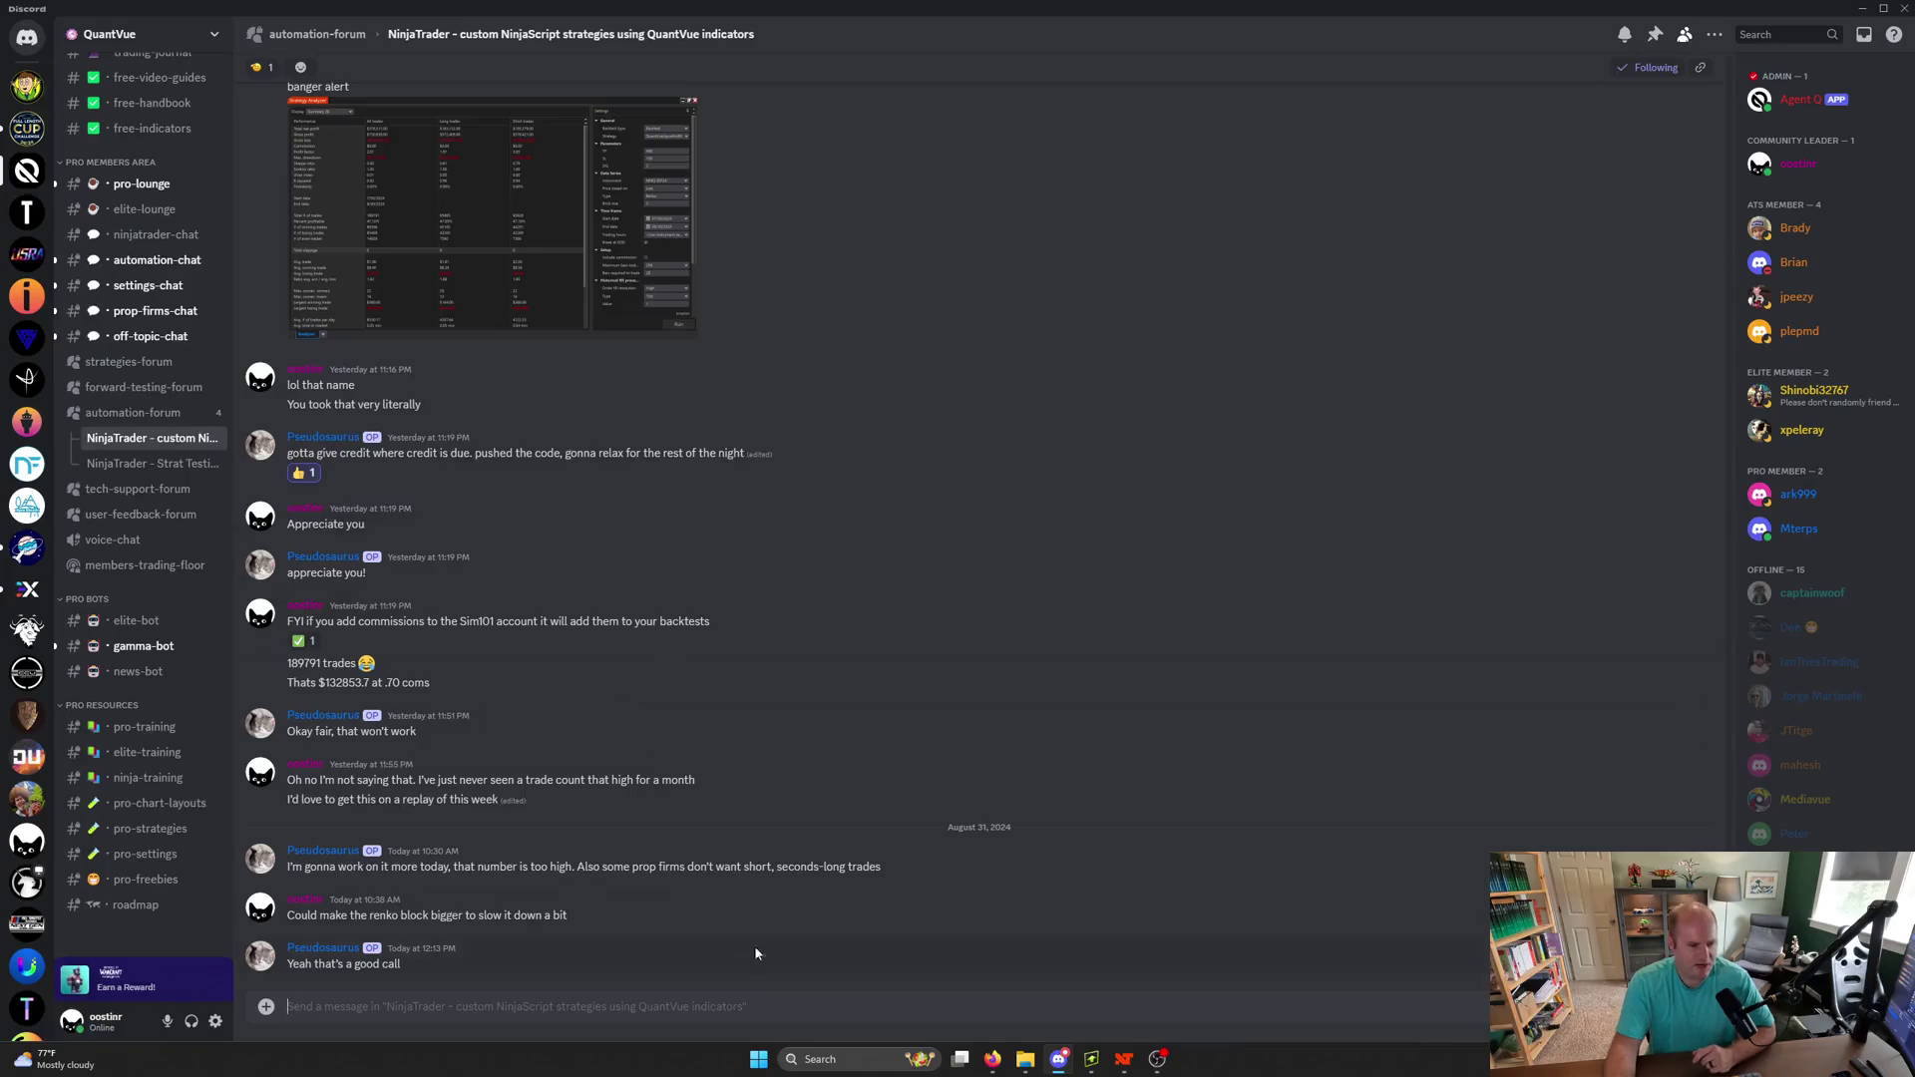
mouse_move(958, 449)
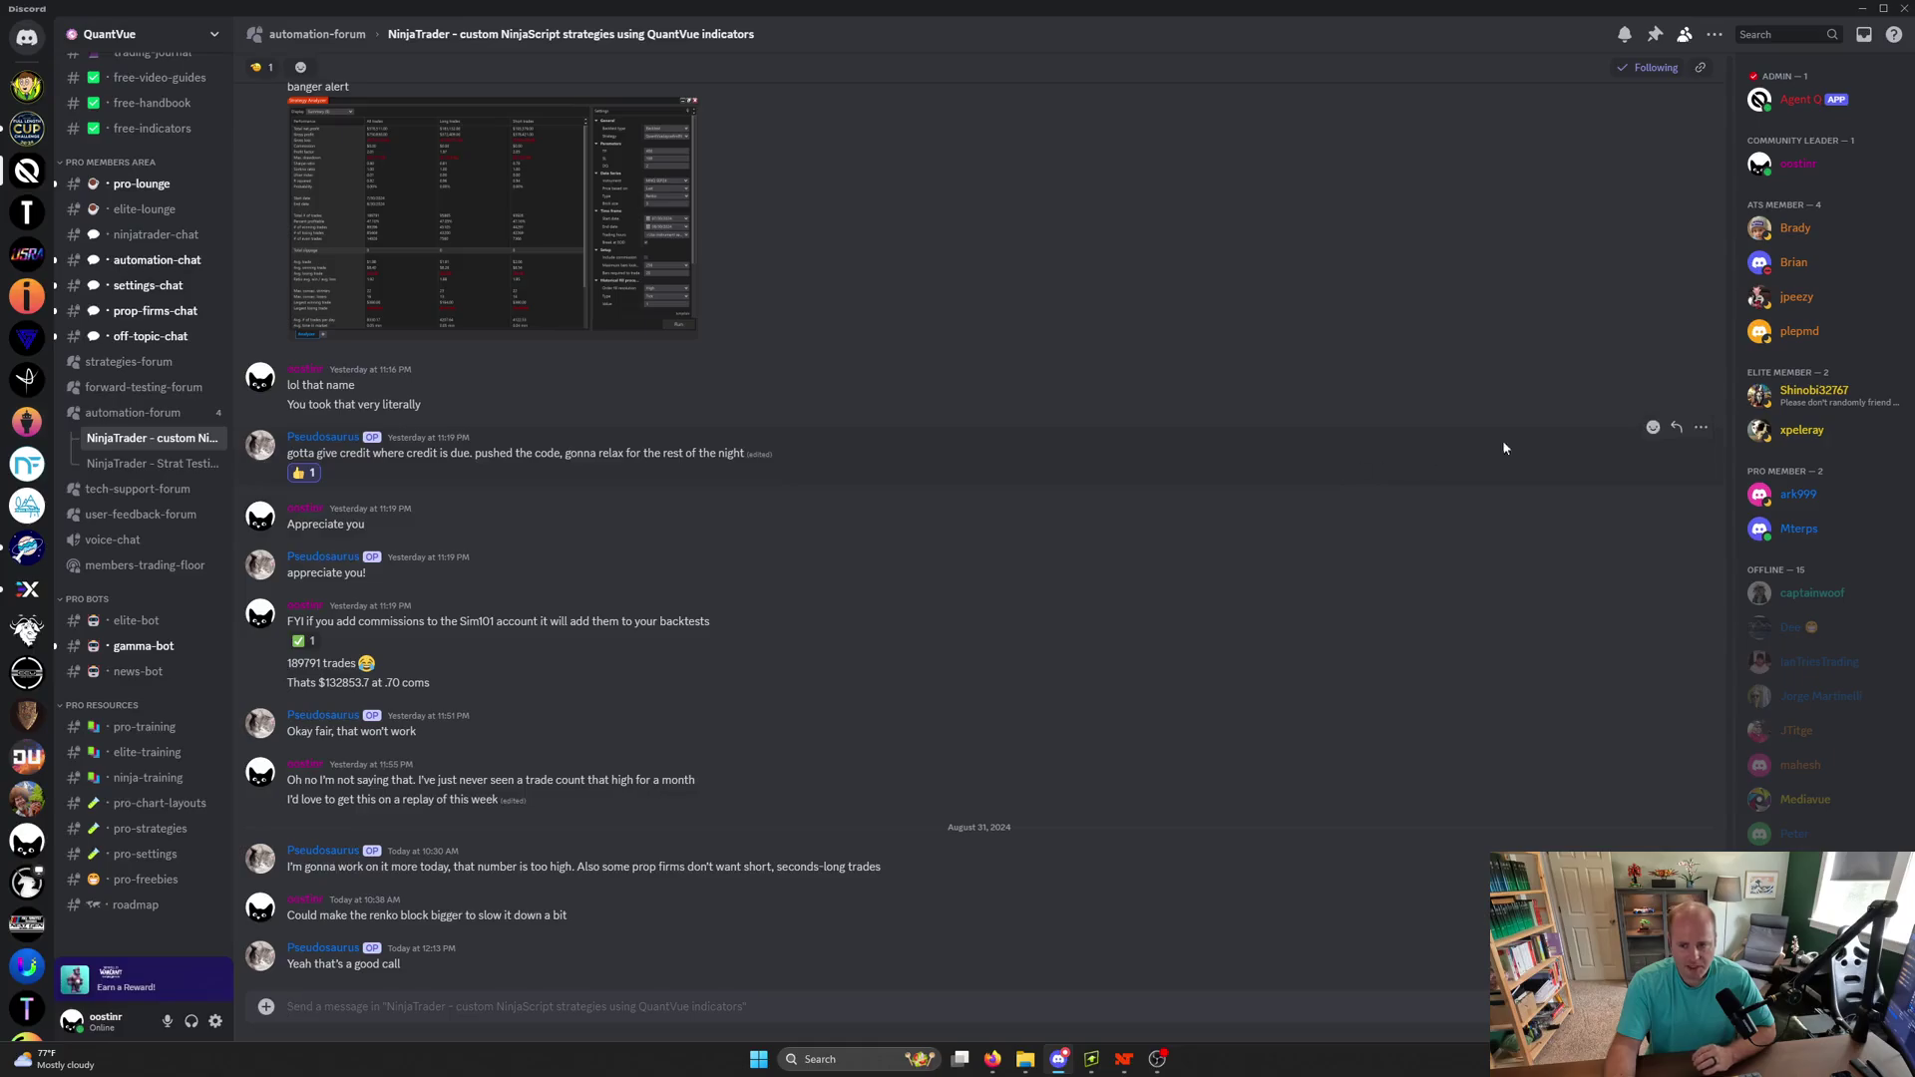
click(1655, 38)
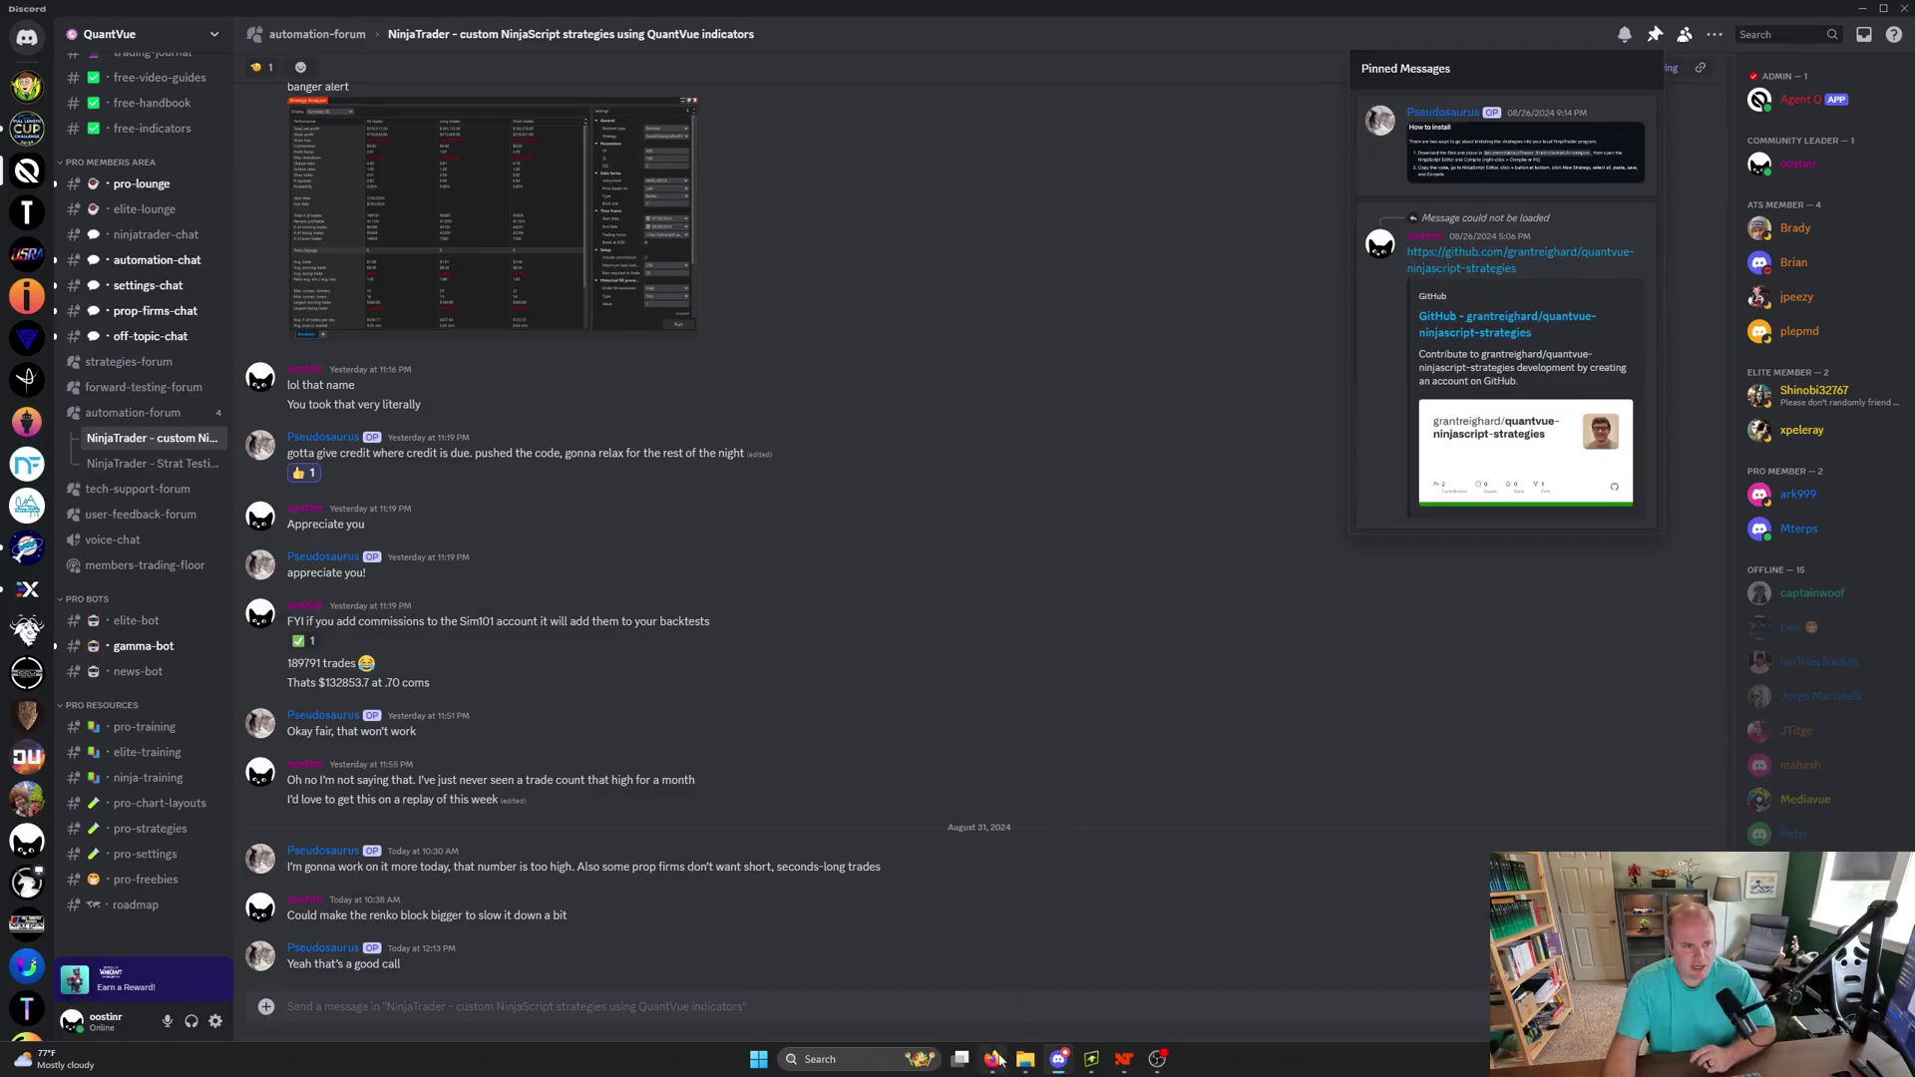
key(alt+Tab)
click(417, 8)
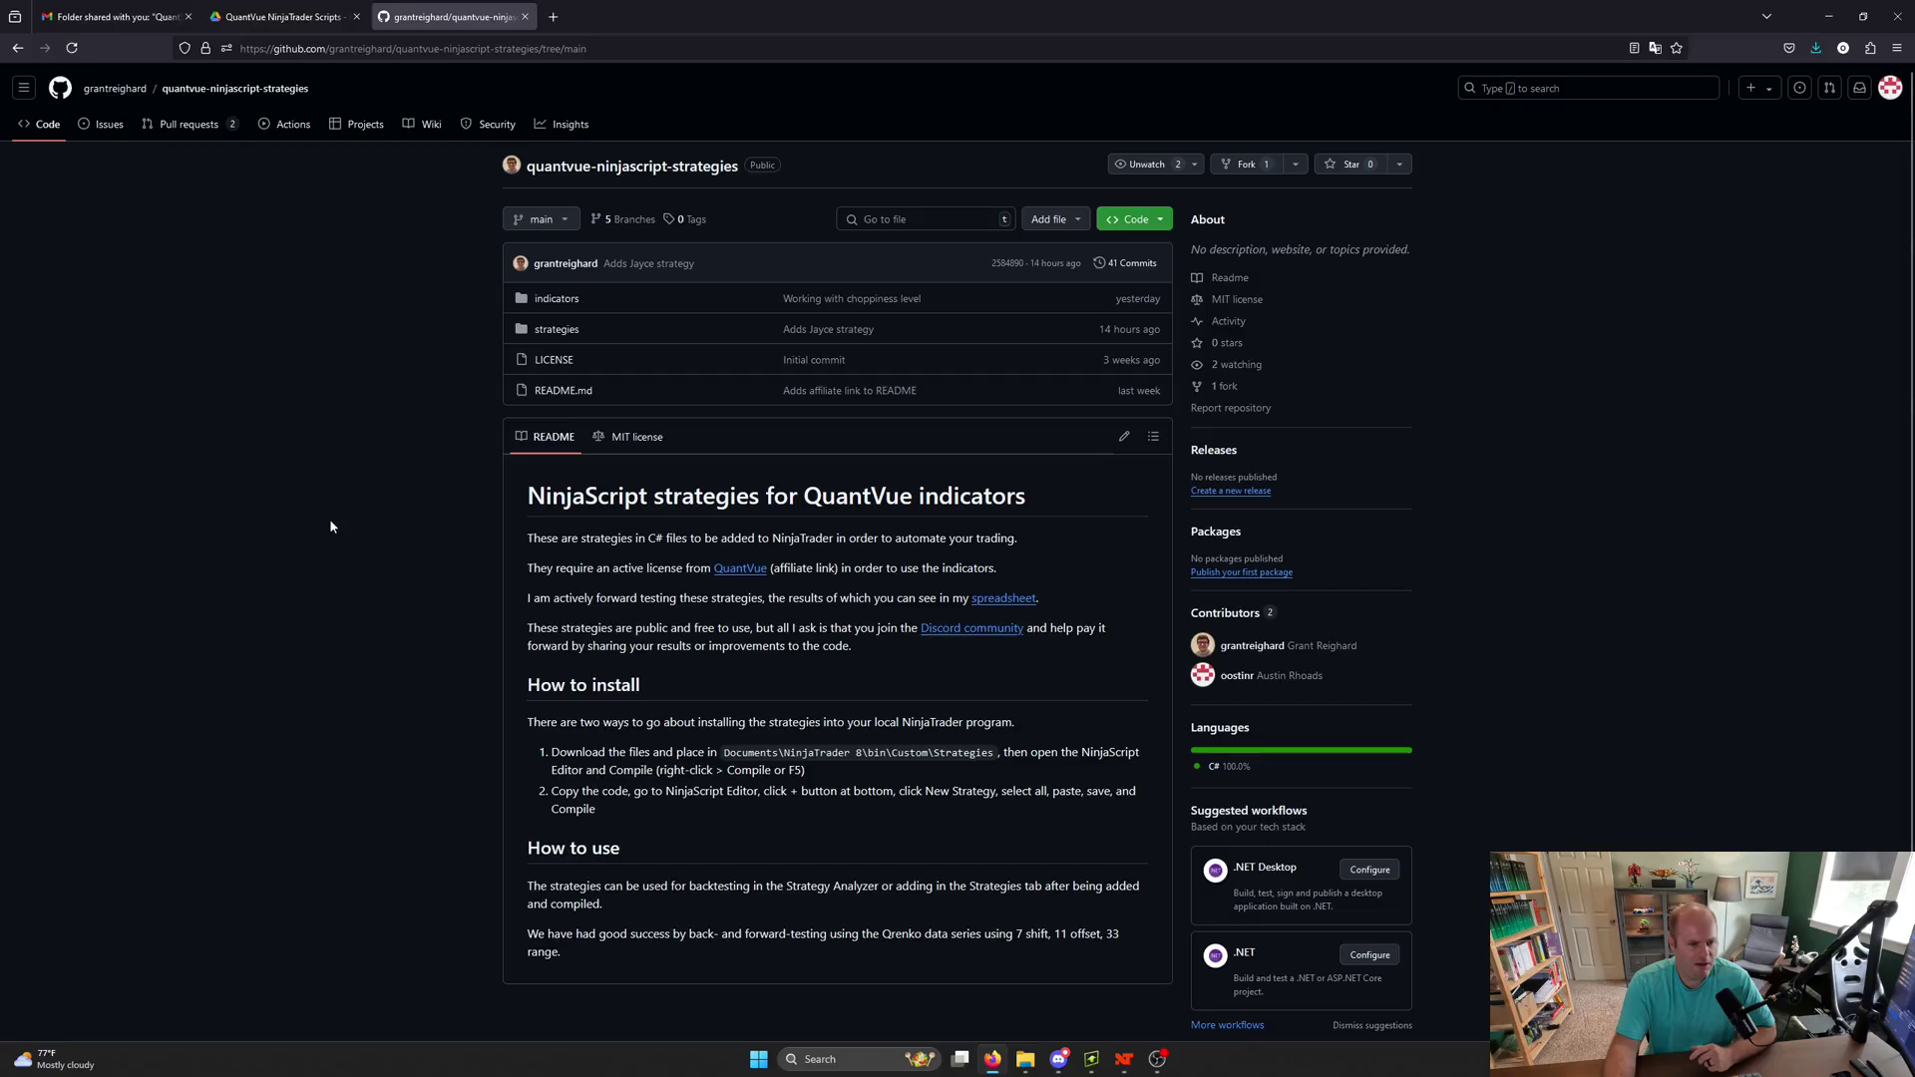
- Open strategies/QuantVueIcebergATM.cs in the quantvue-ninjascript-strategies repository
click(555, 330)
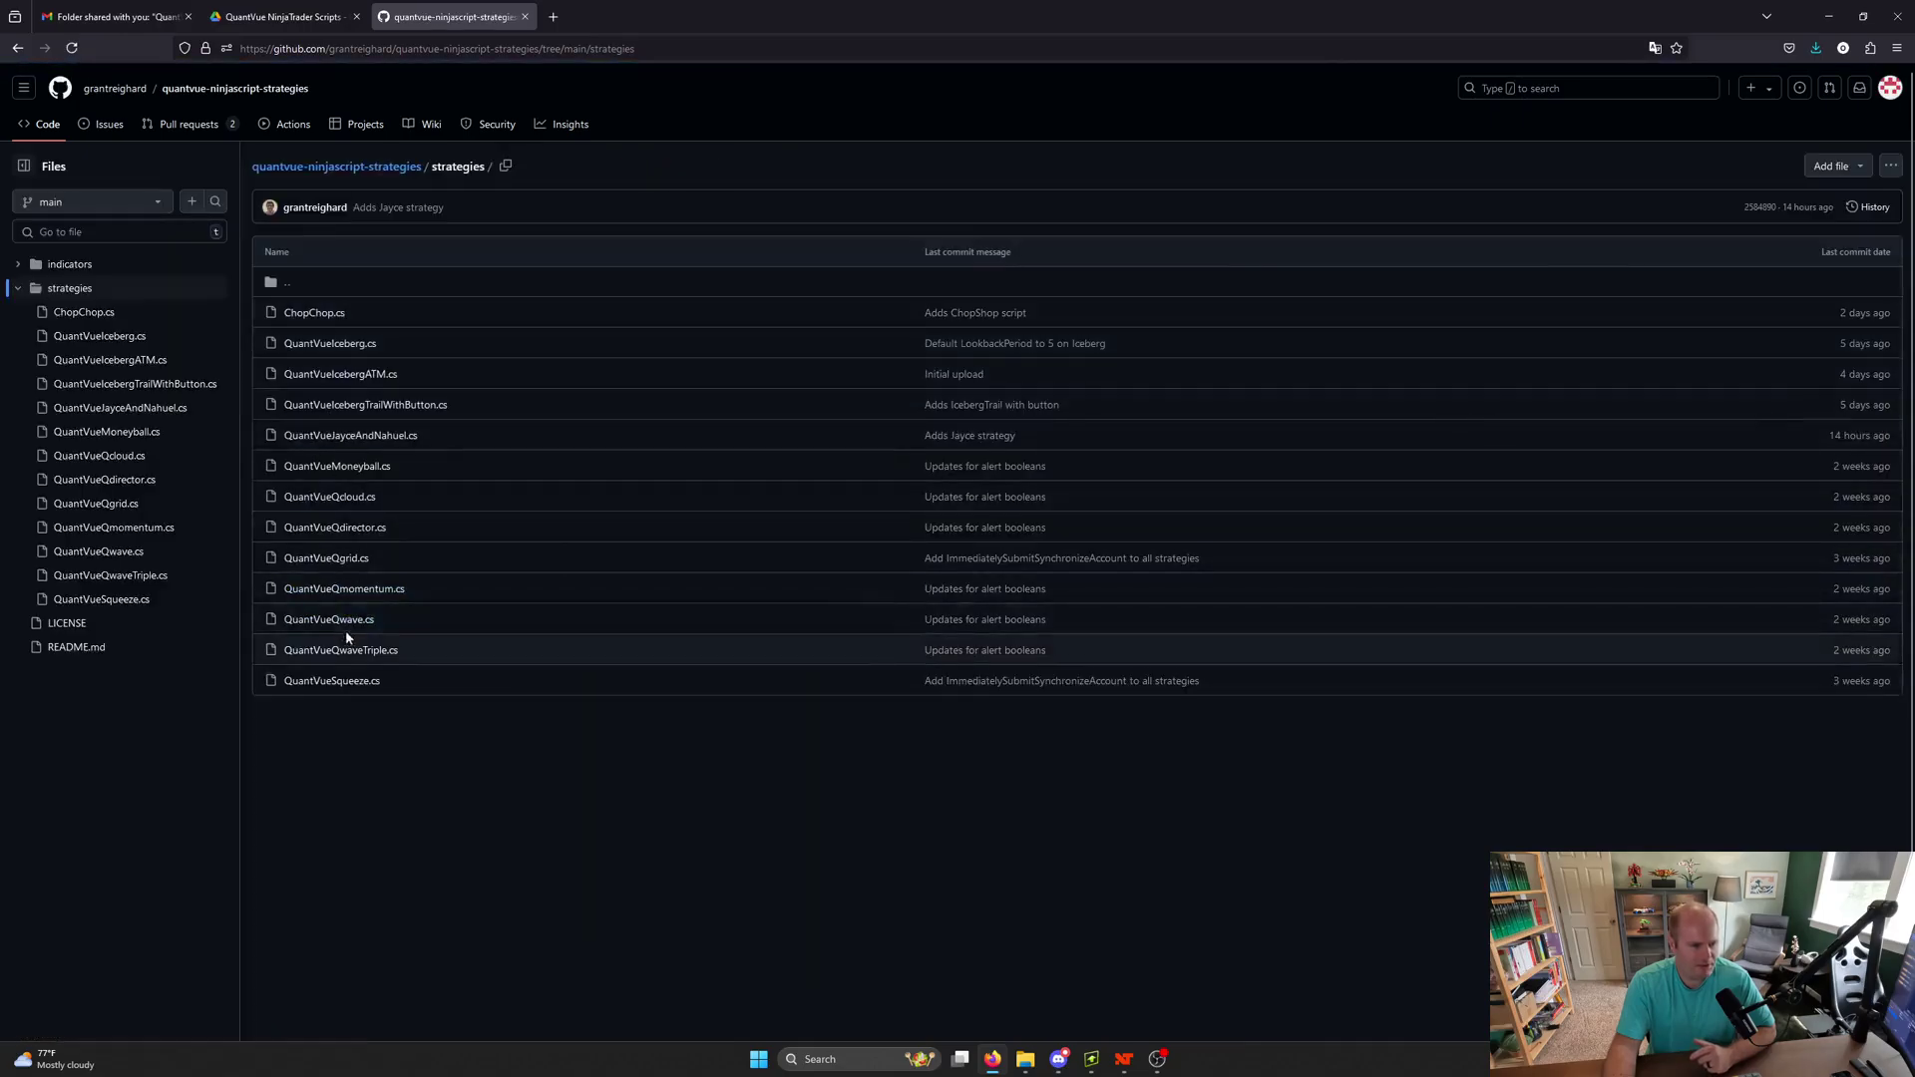
click(386, 375)
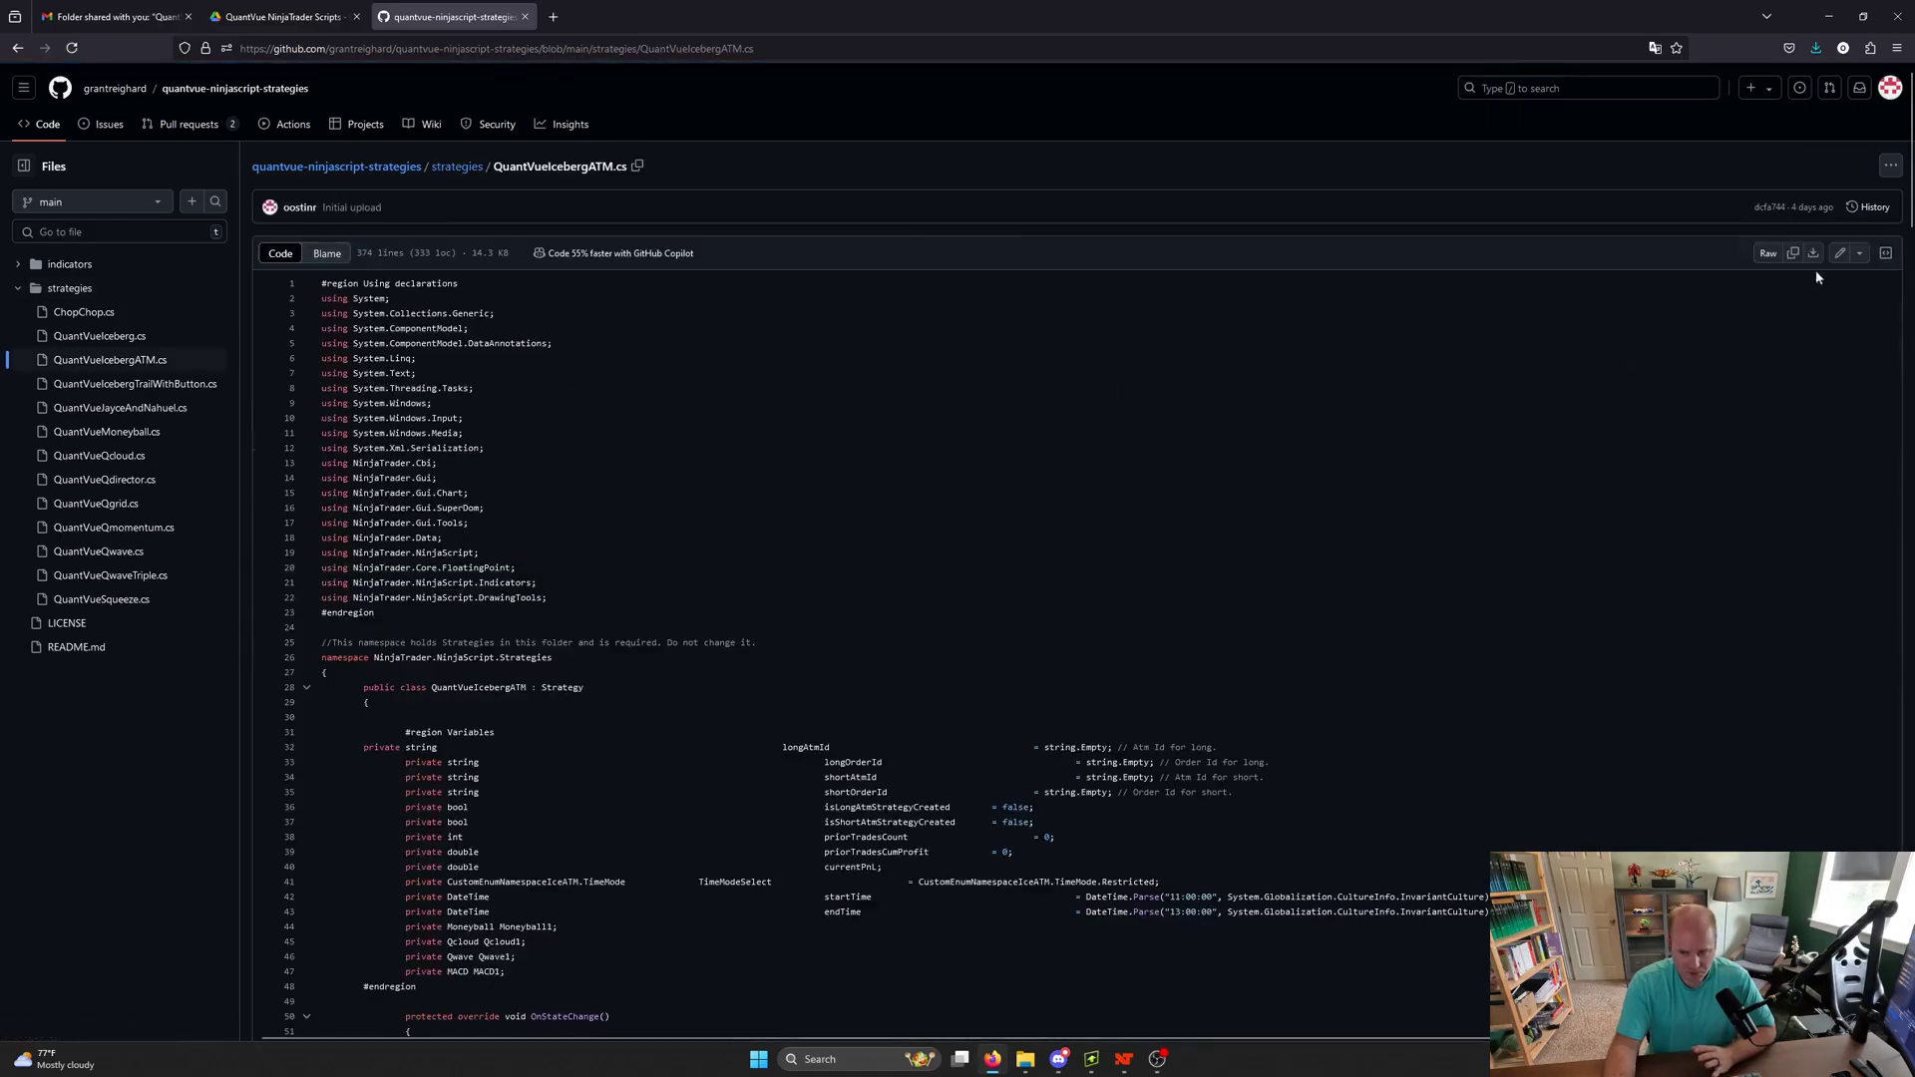
- Save the raw QuantVueIcebergATM file into Documents\NinjaTrader 8\bin\Custom\Strategies
click(1814, 255)
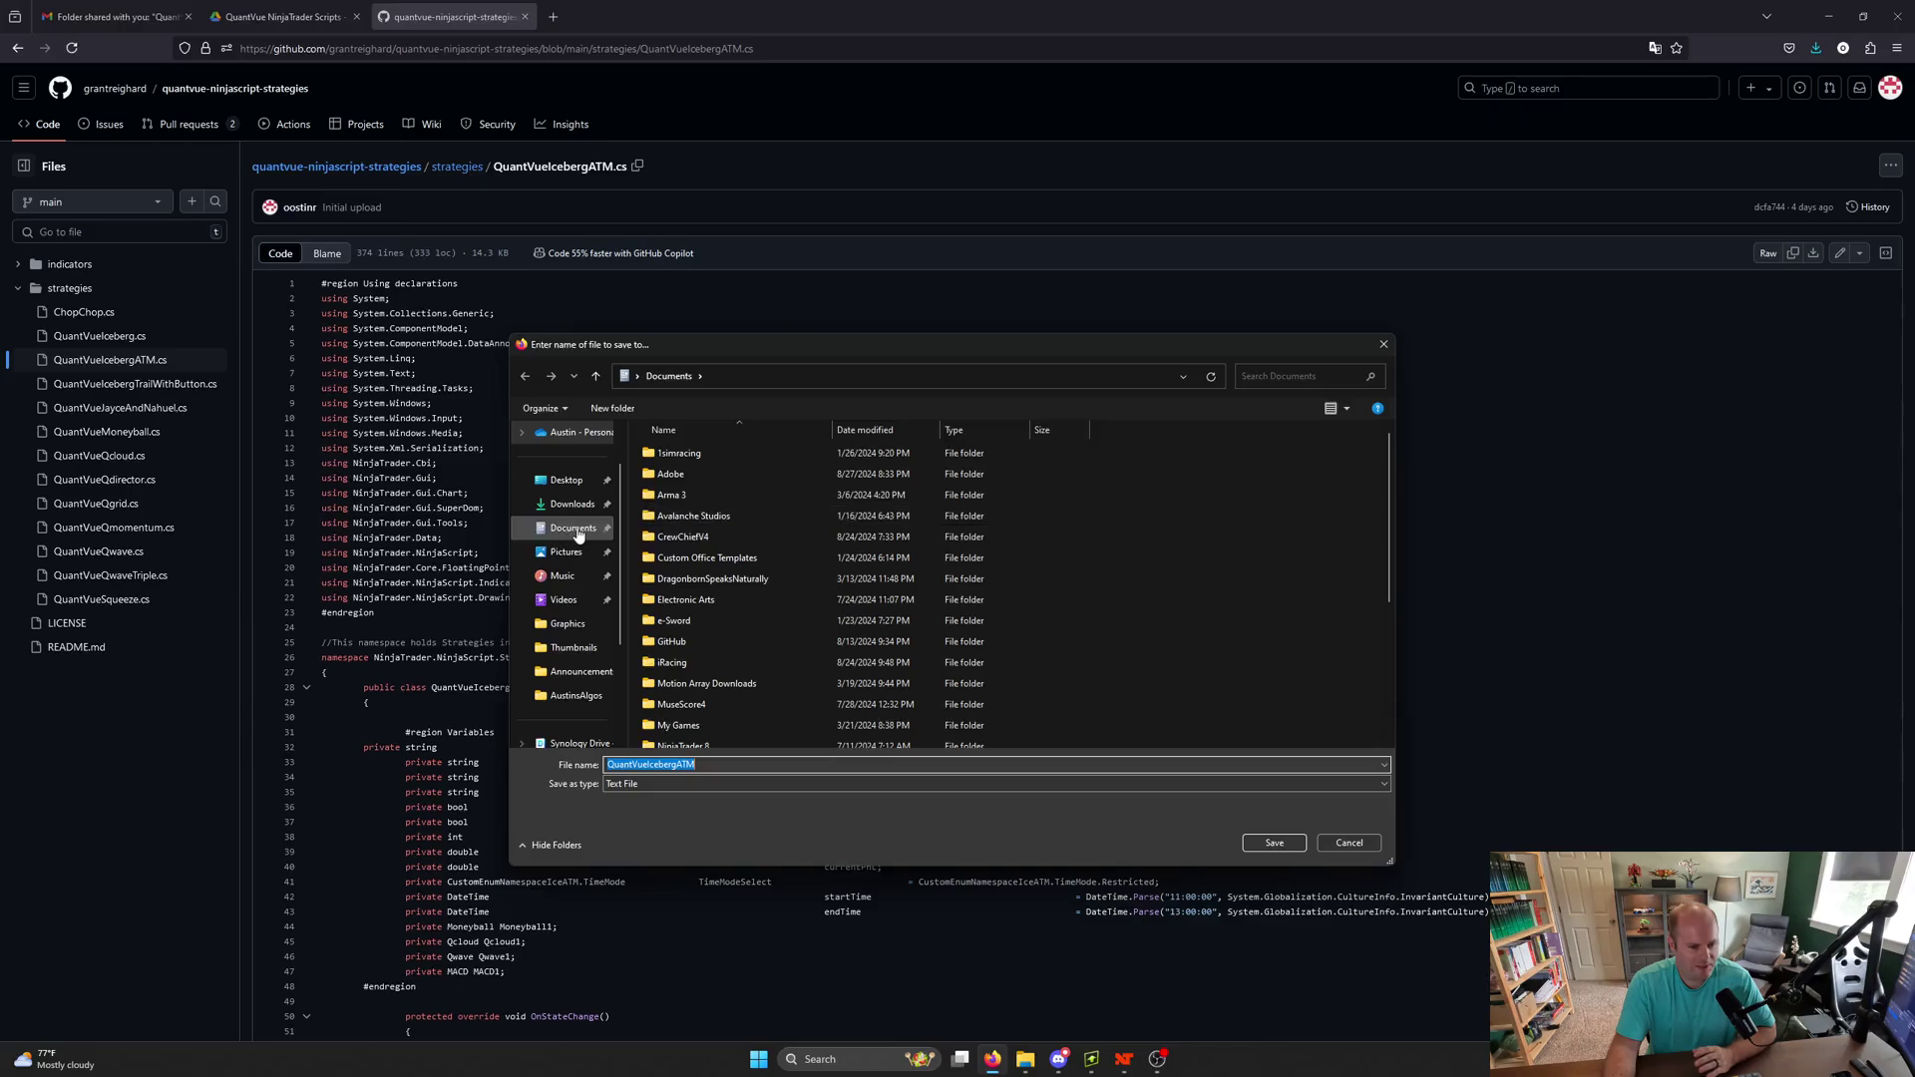
scroll(748, 598, down, 2)
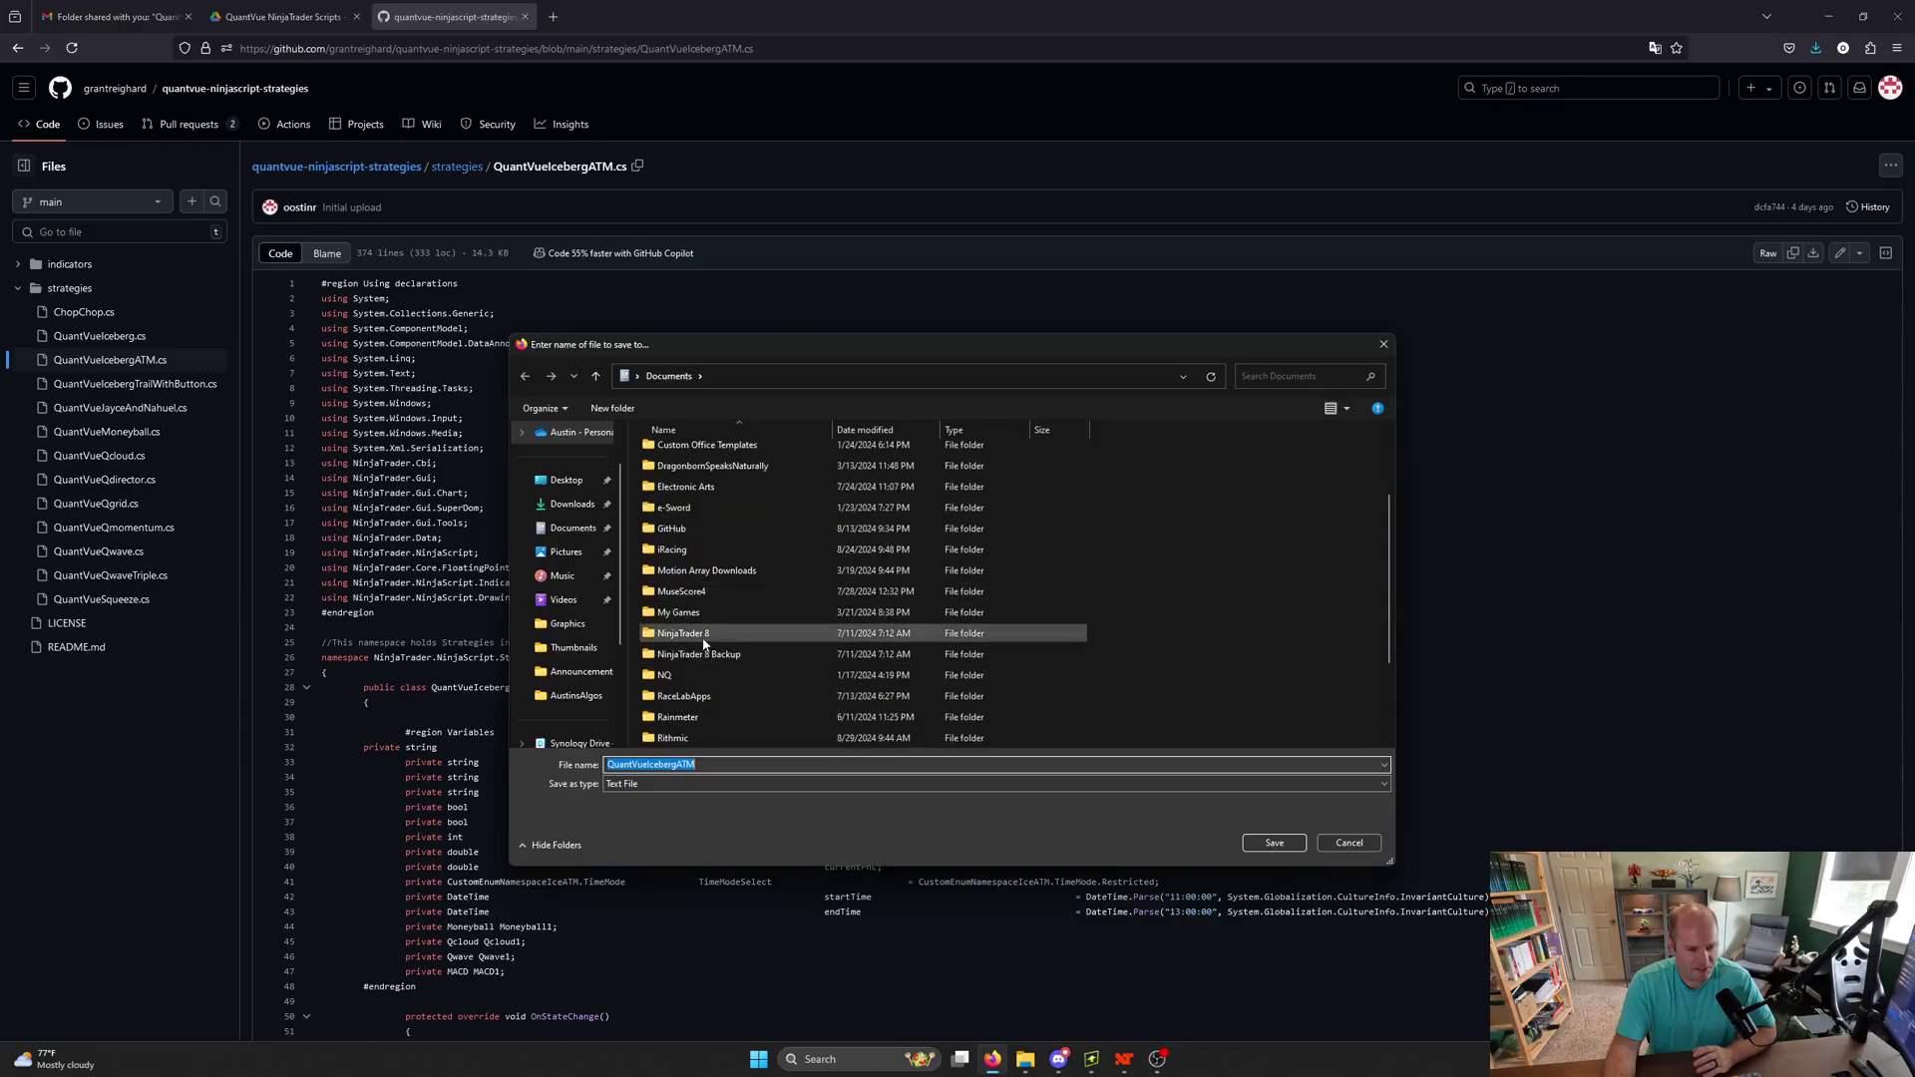
double_click(684, 634)
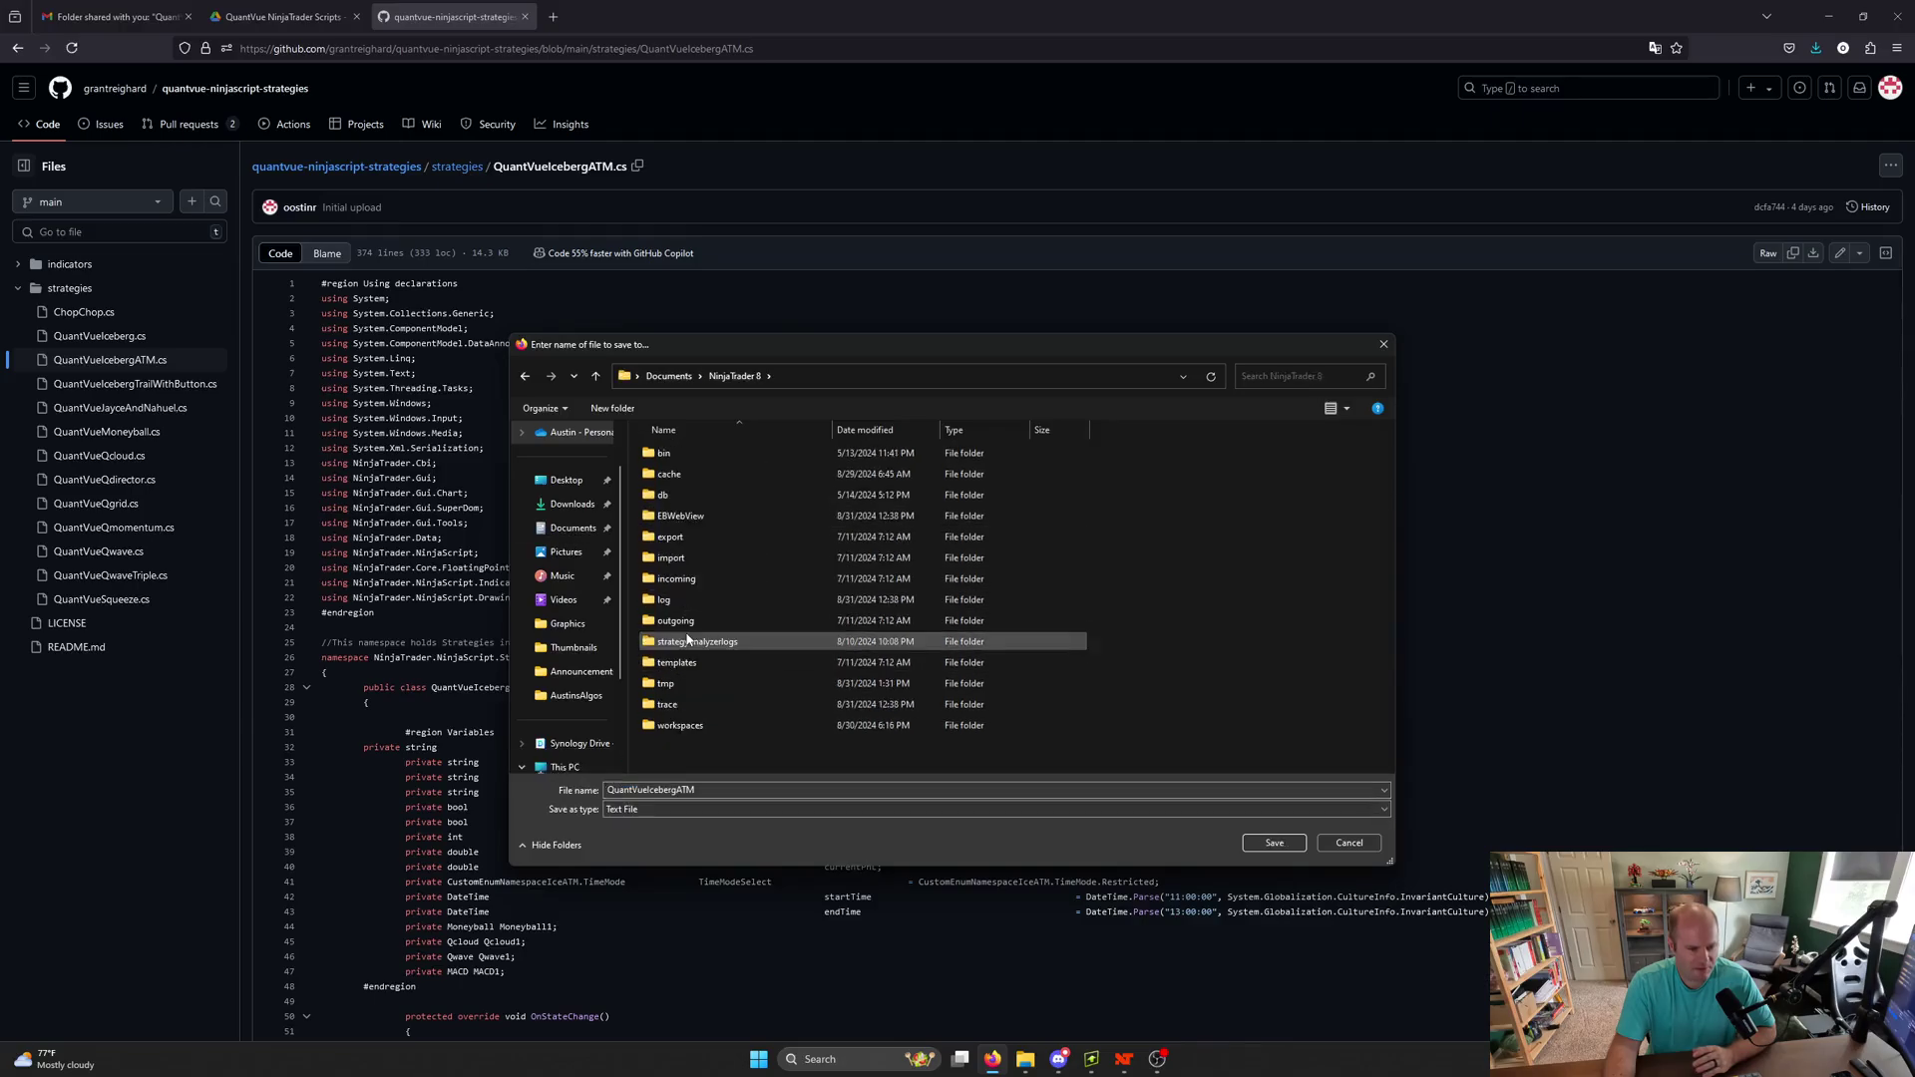
double_click(664, 456)
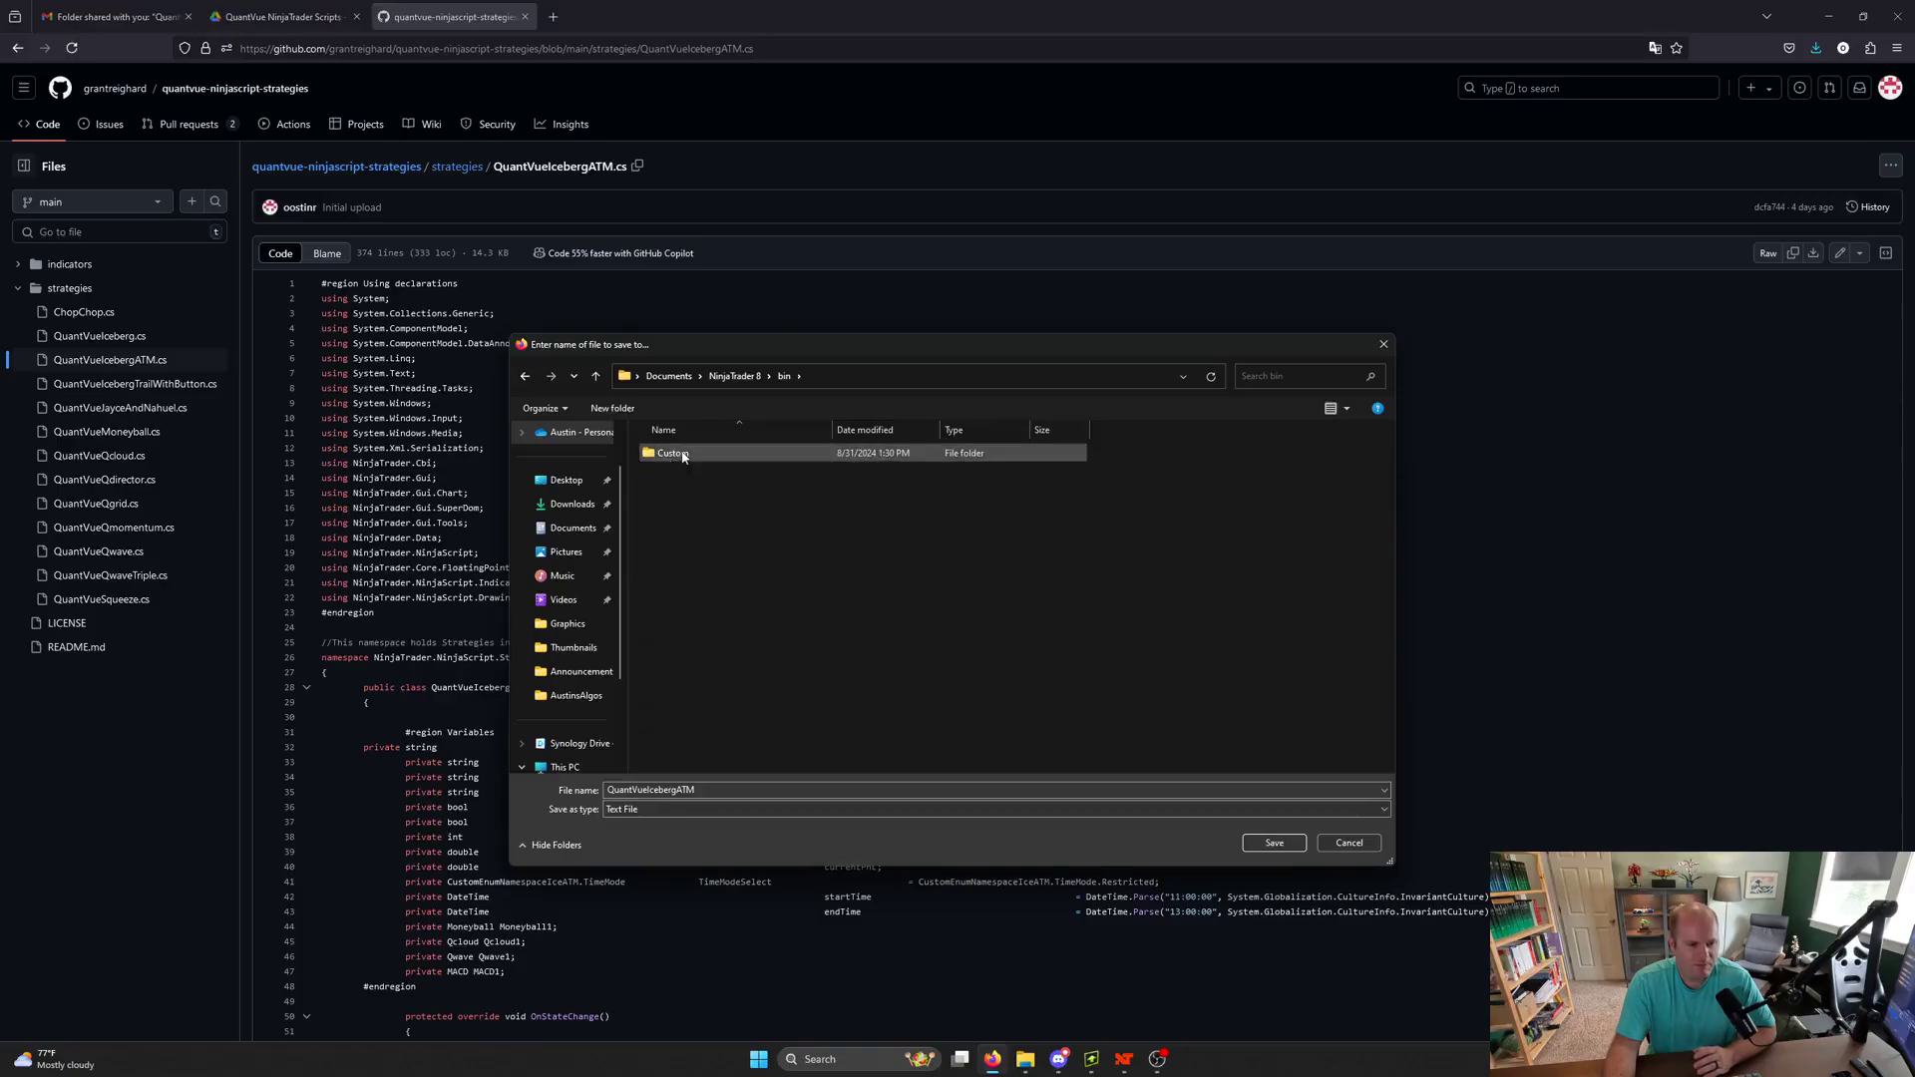
double_click(673, 454)
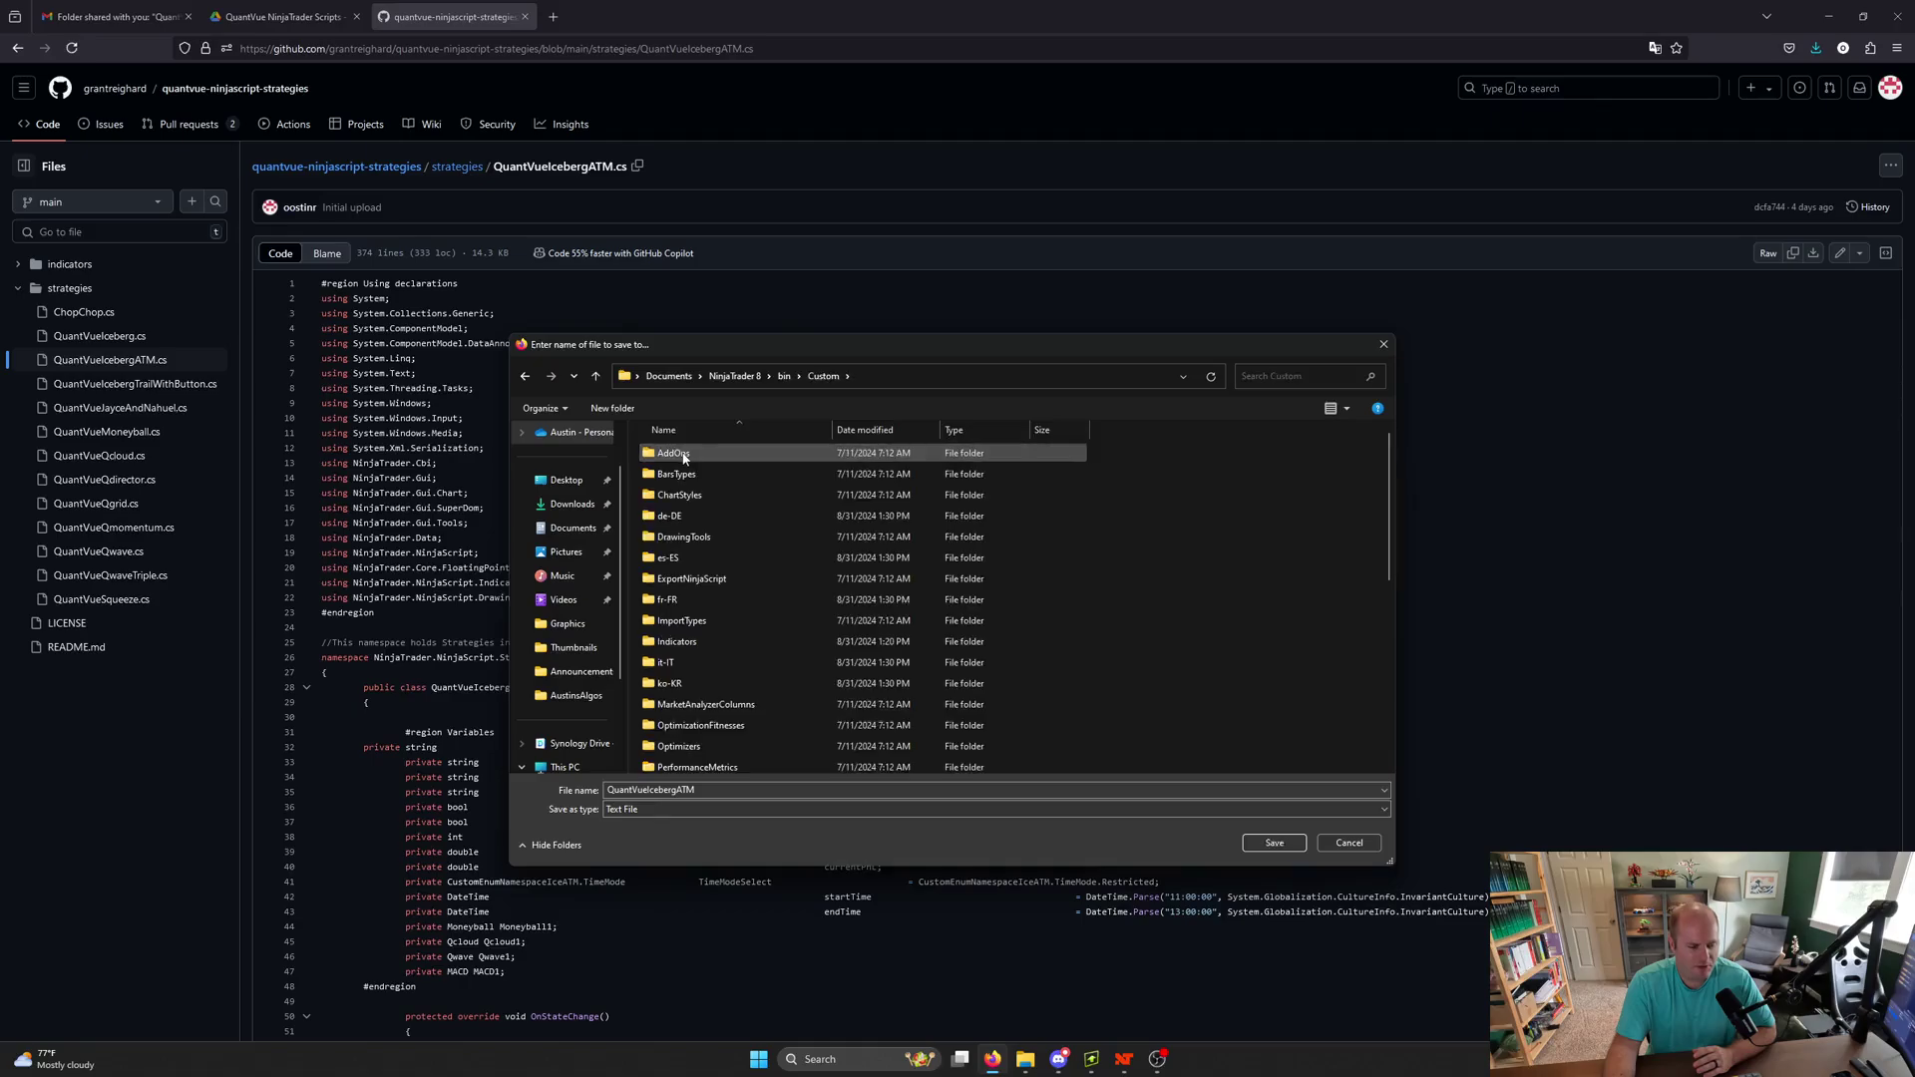
scroll(746, 541, down, 1)
scroll(746, 541, down, 1)
scroll(747, 541, down, 1)
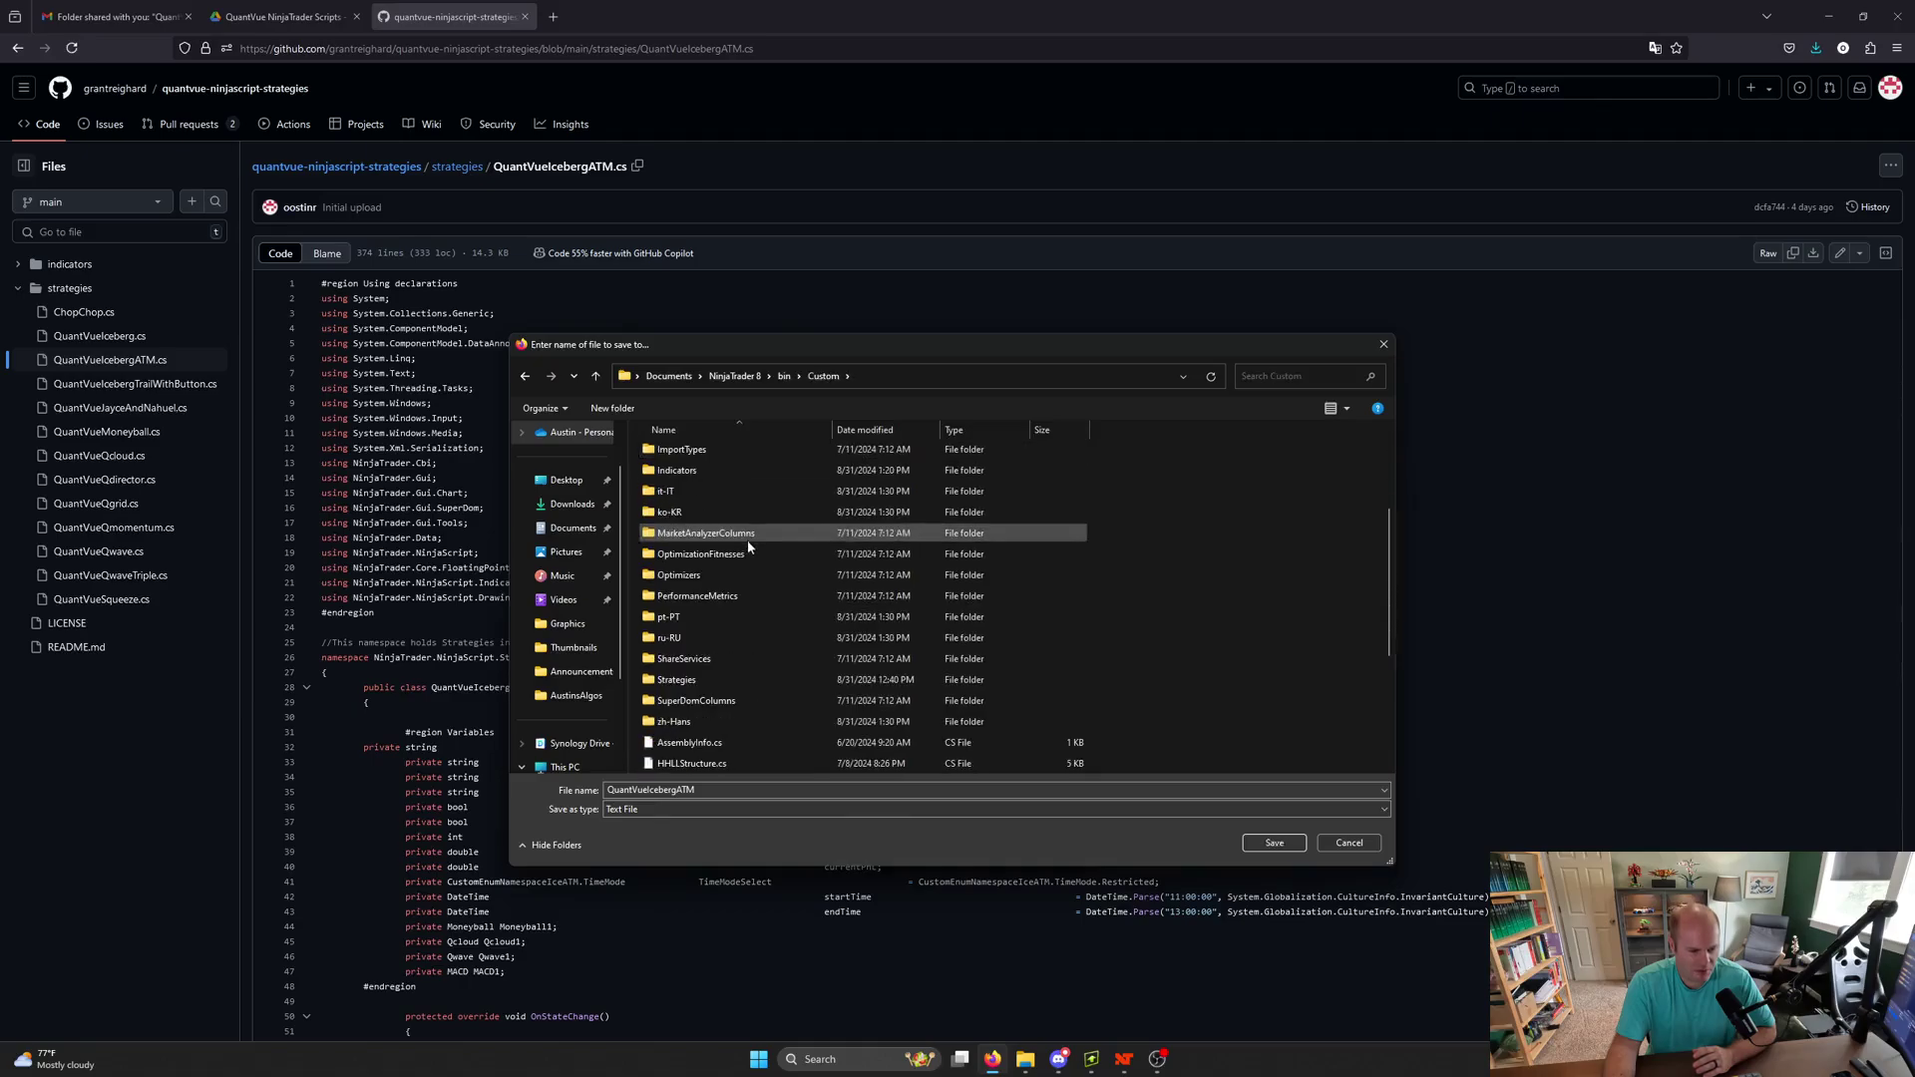
double_click(682, 681)
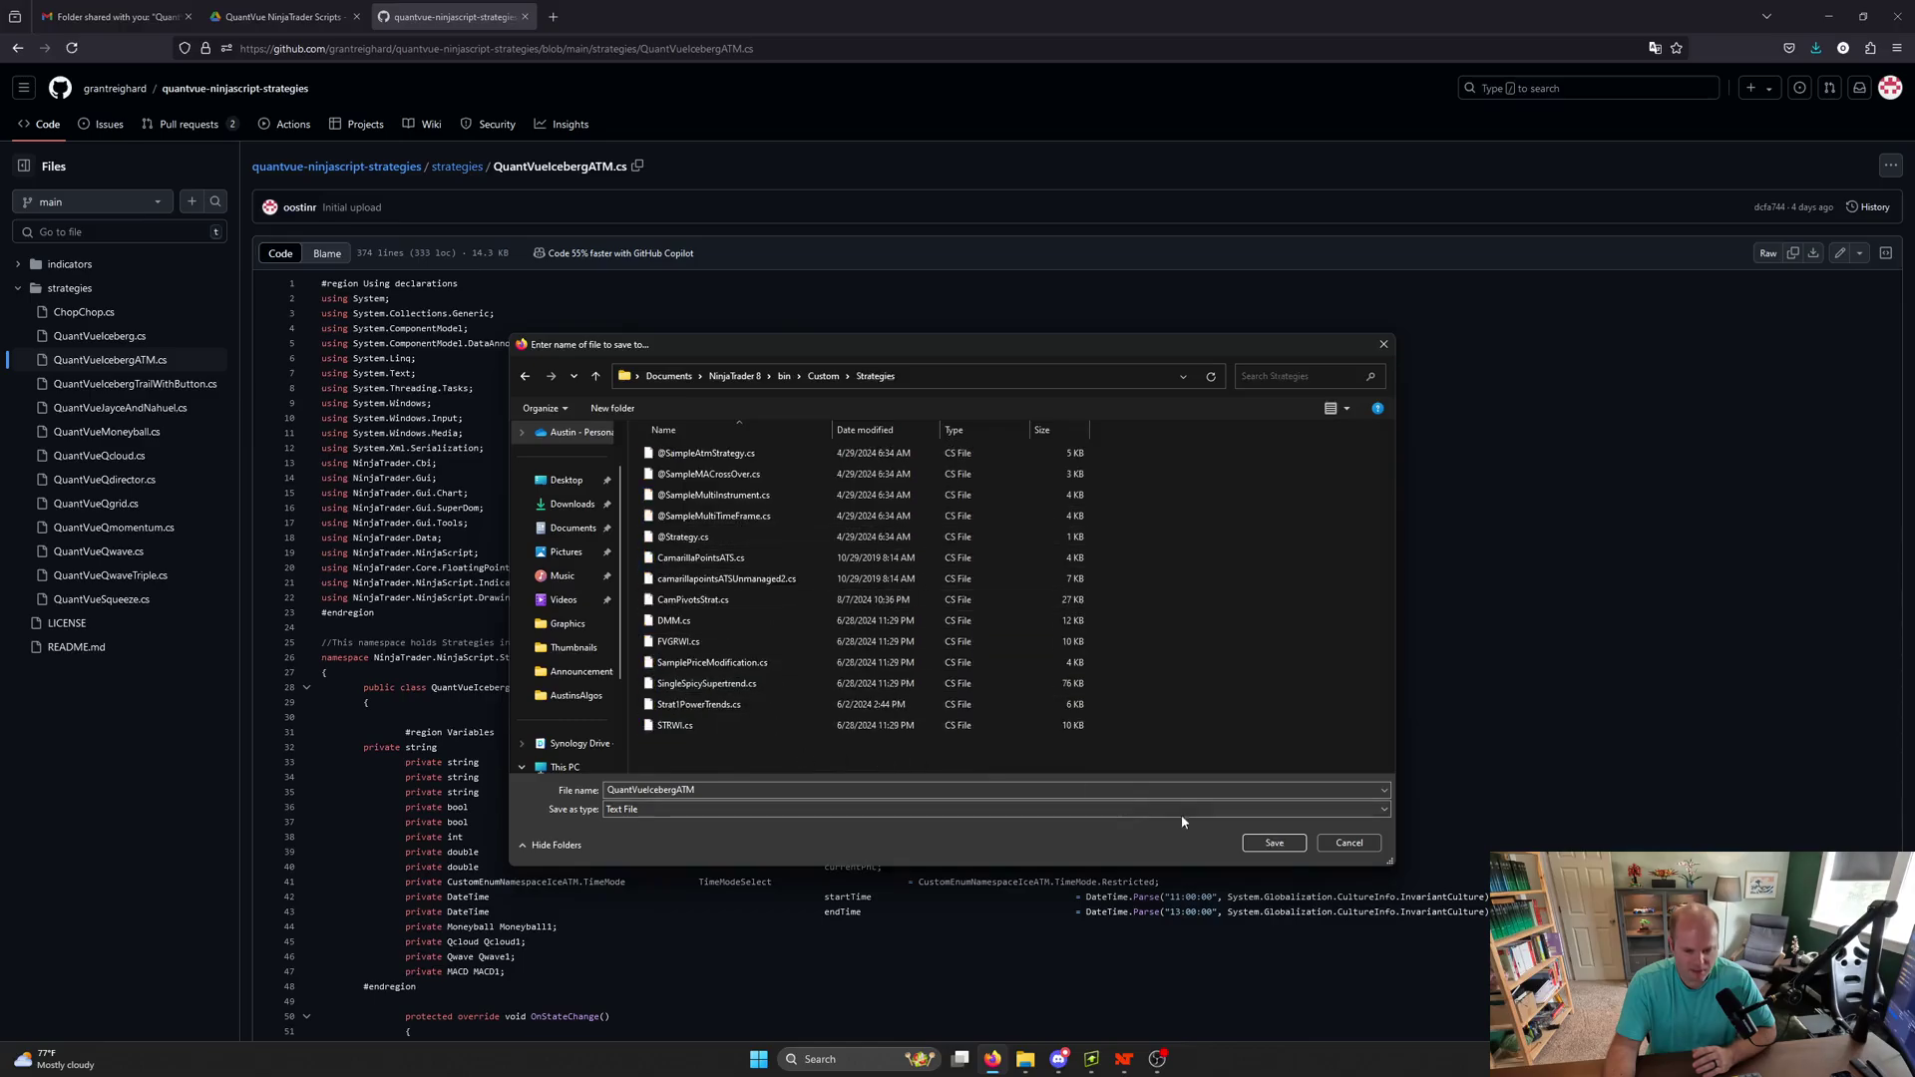
click(1272, 844)
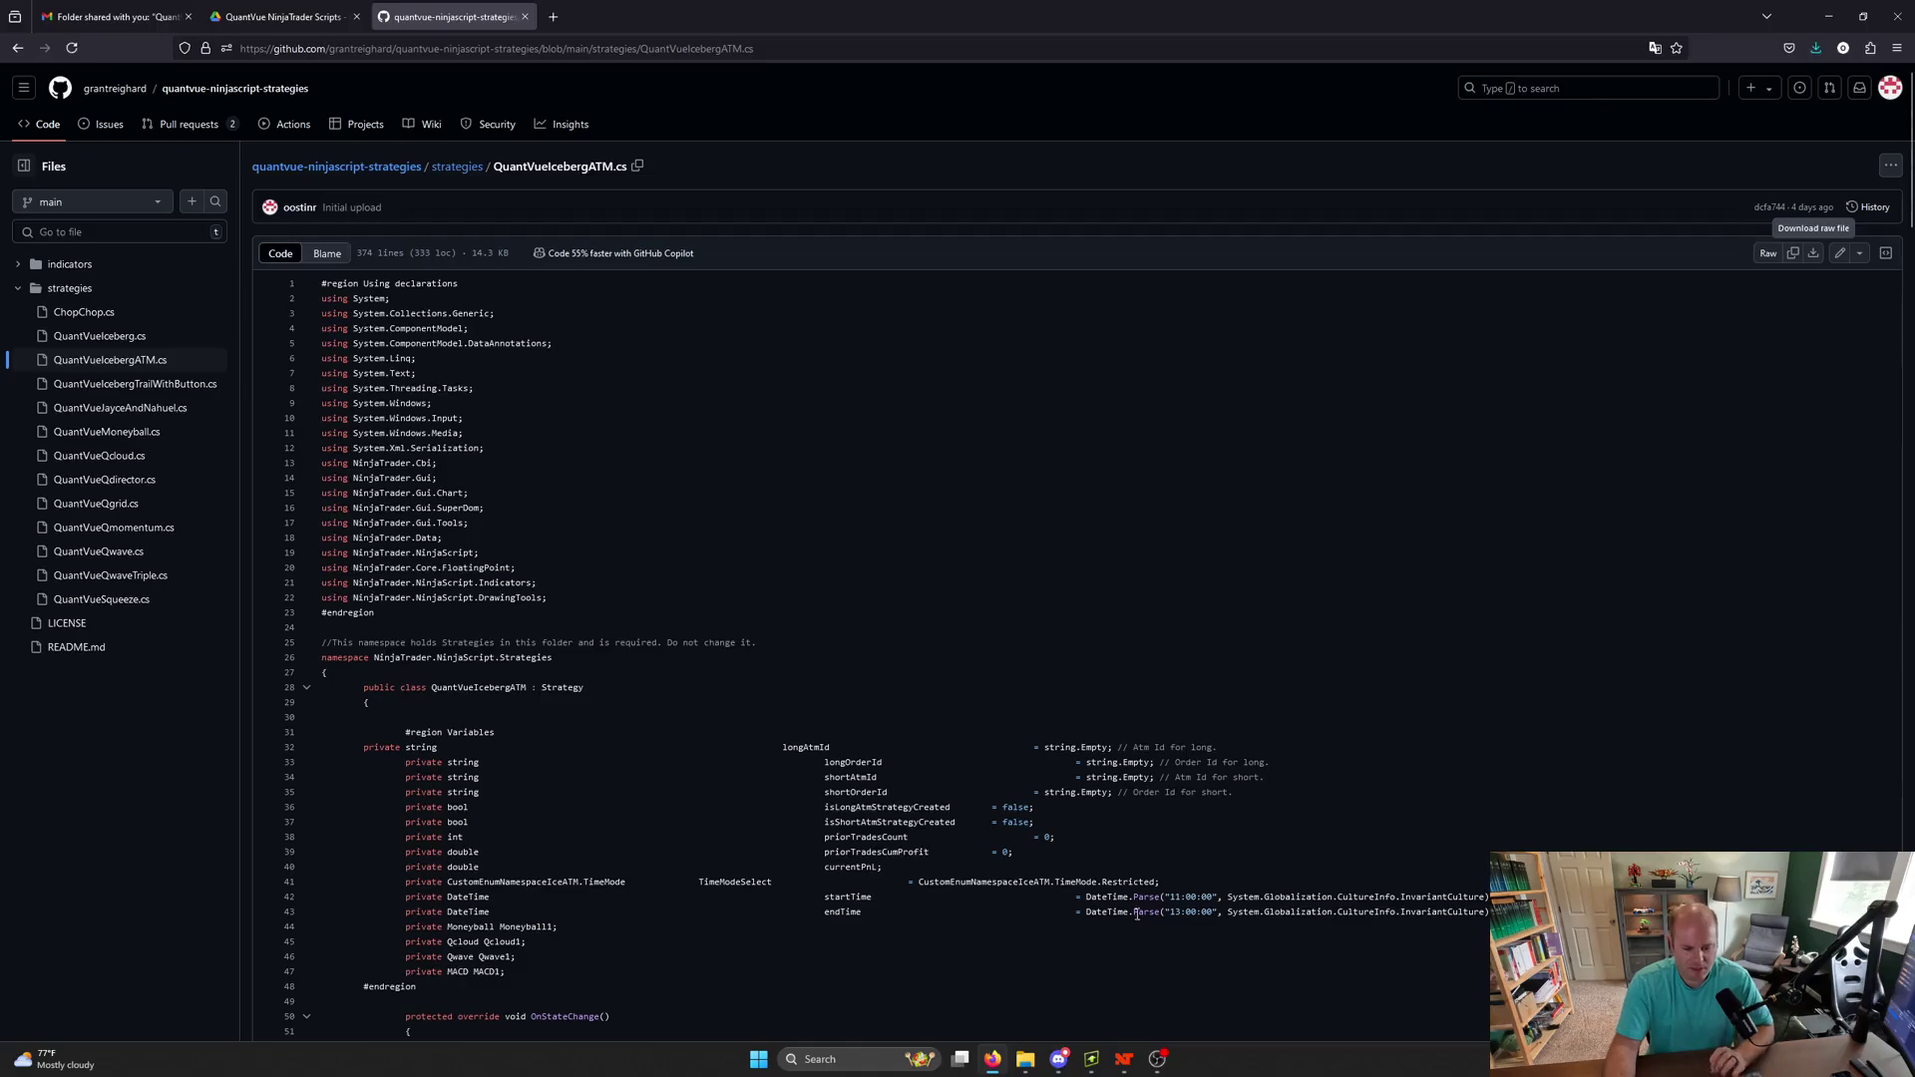
- Confirm QuantVueIcebergATM is listed under Strategies in the NinjaScript Editor's explorer
click(1128, 1064)
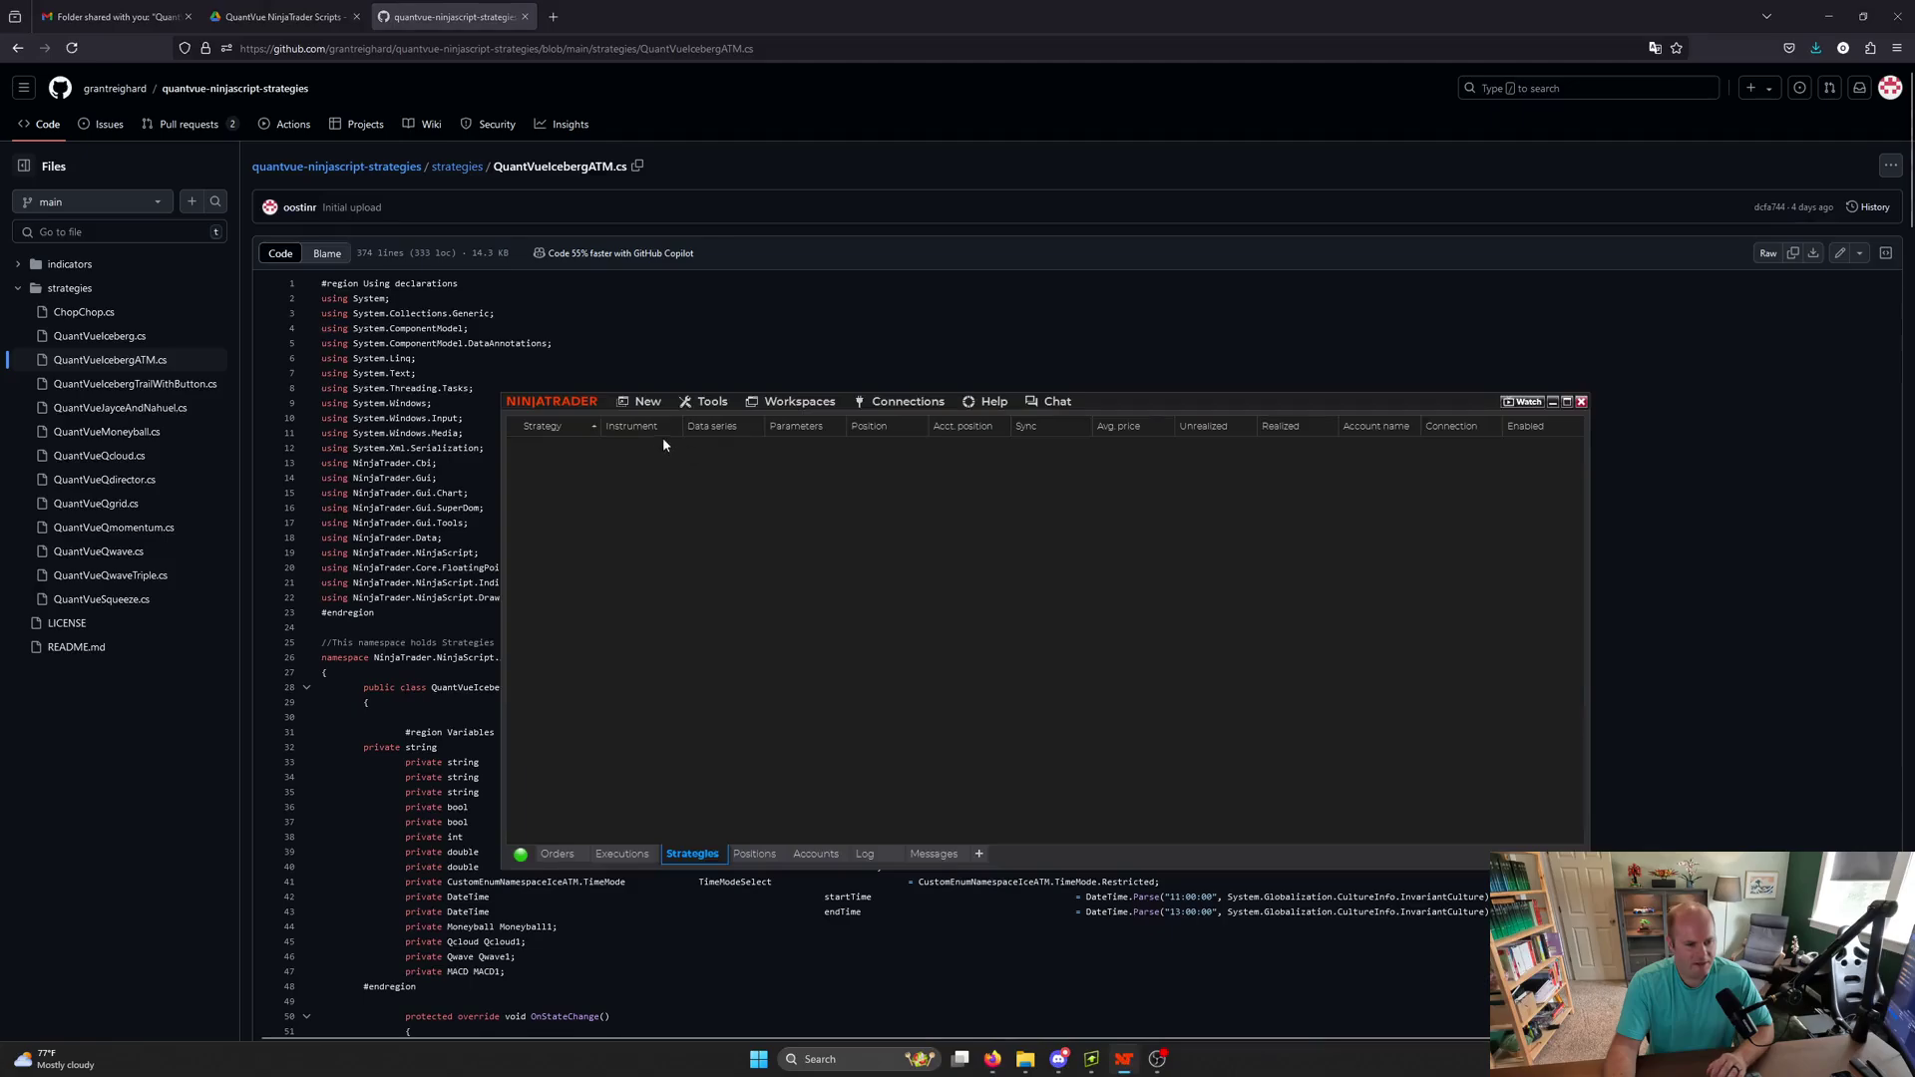
click(648, 402)
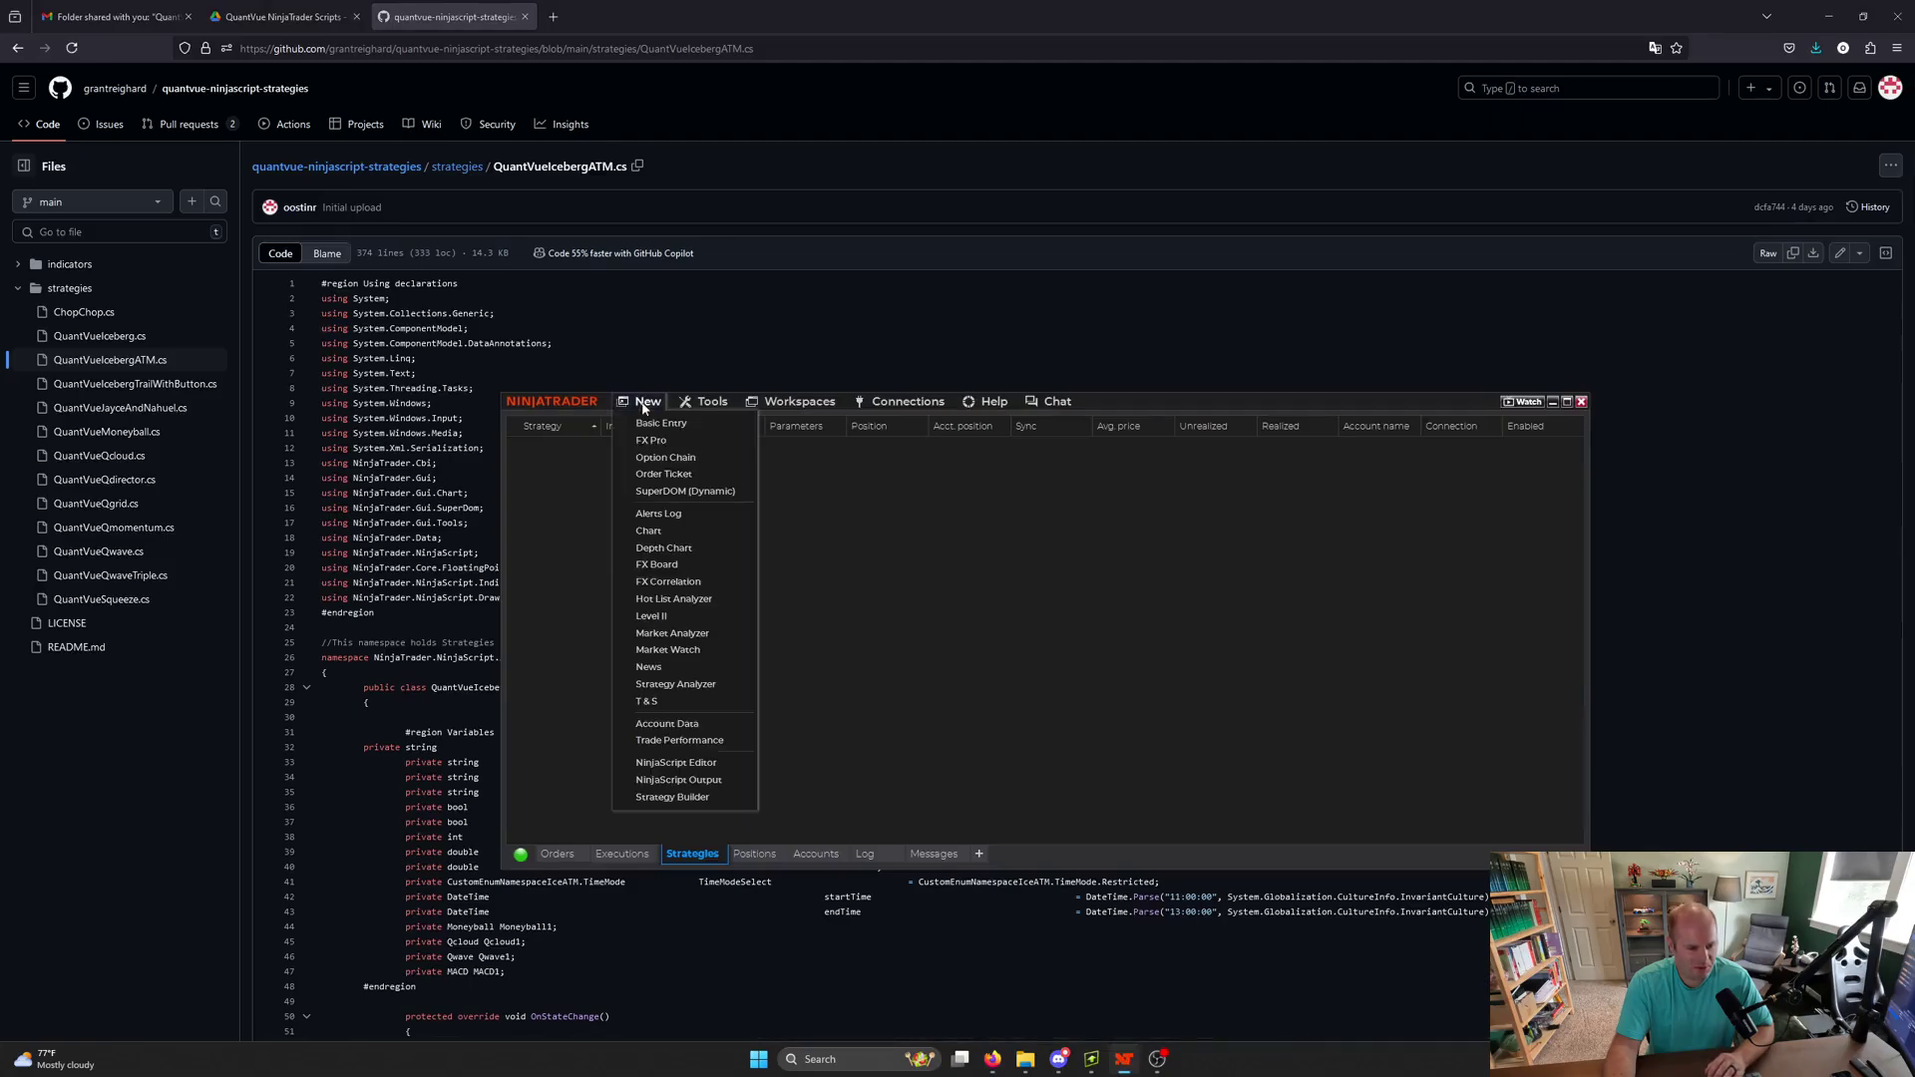
click(701, 763)
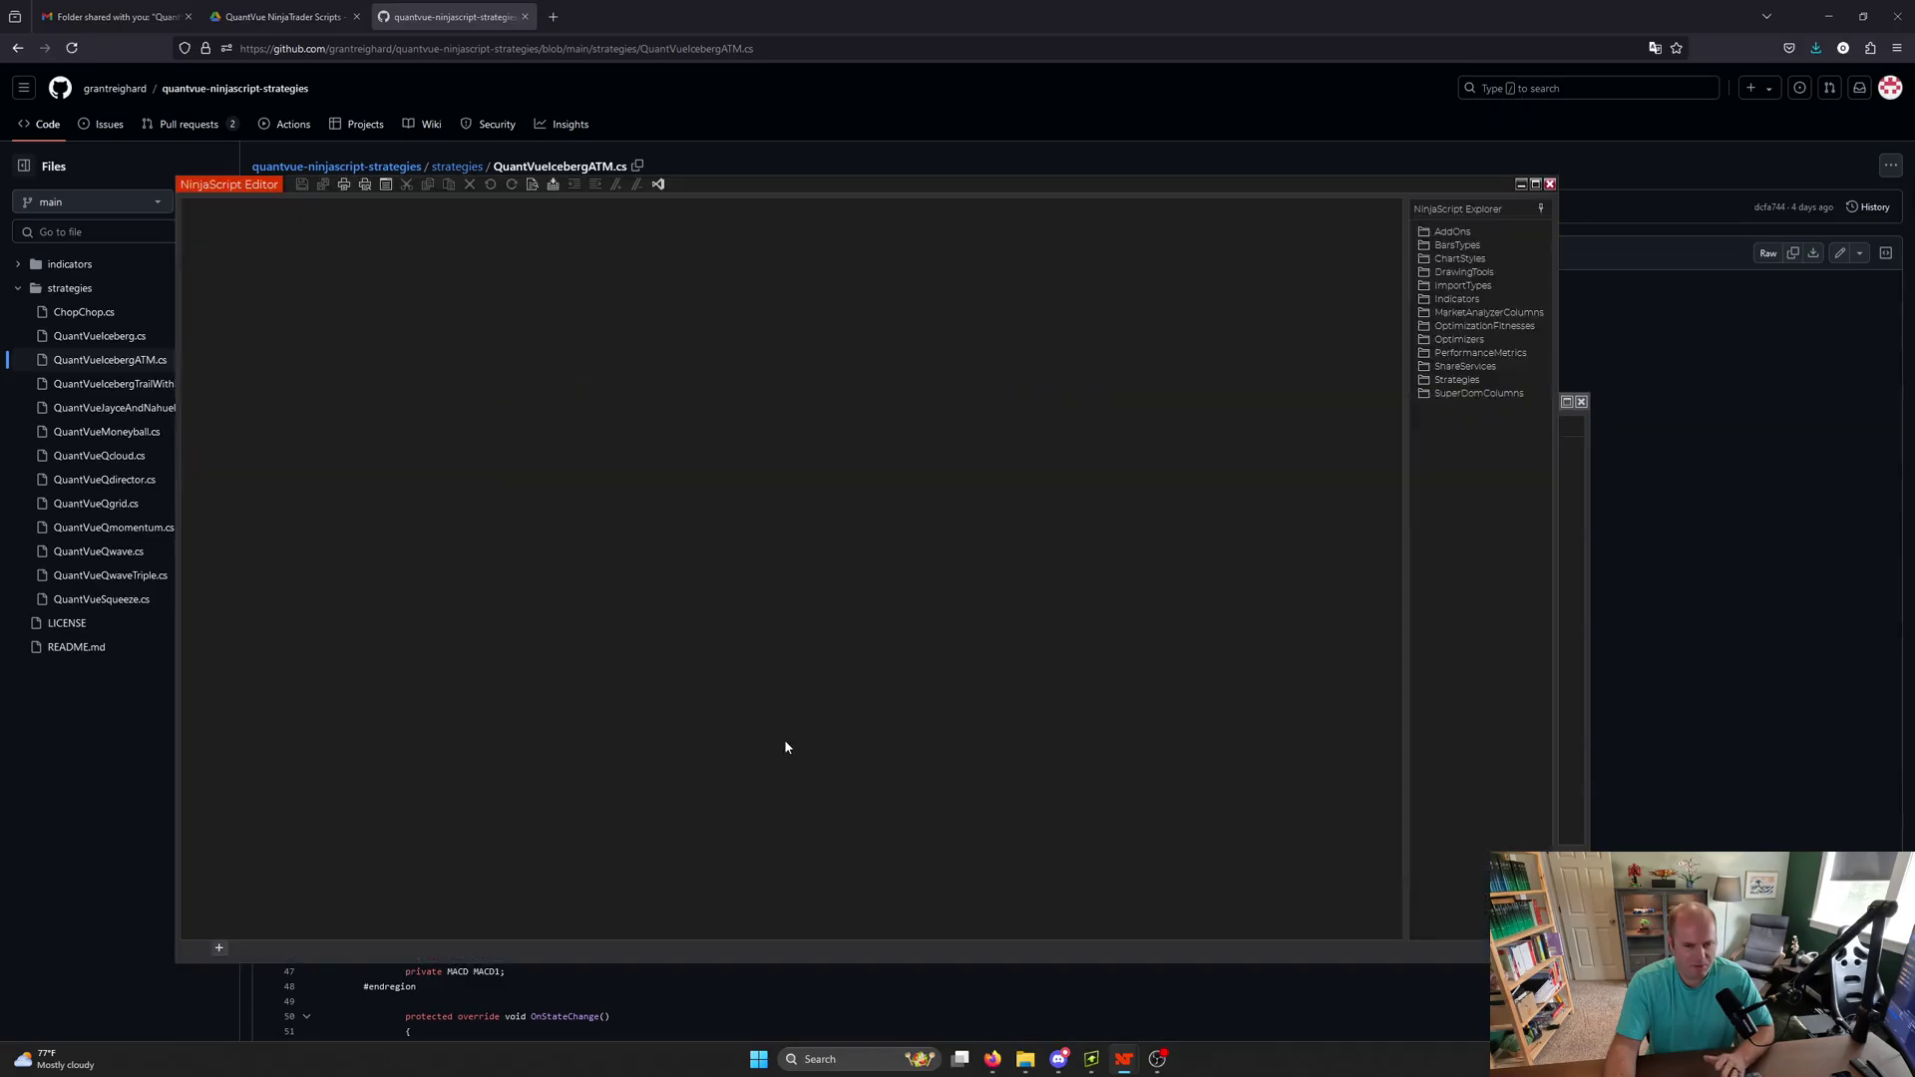
click(1467, 385)
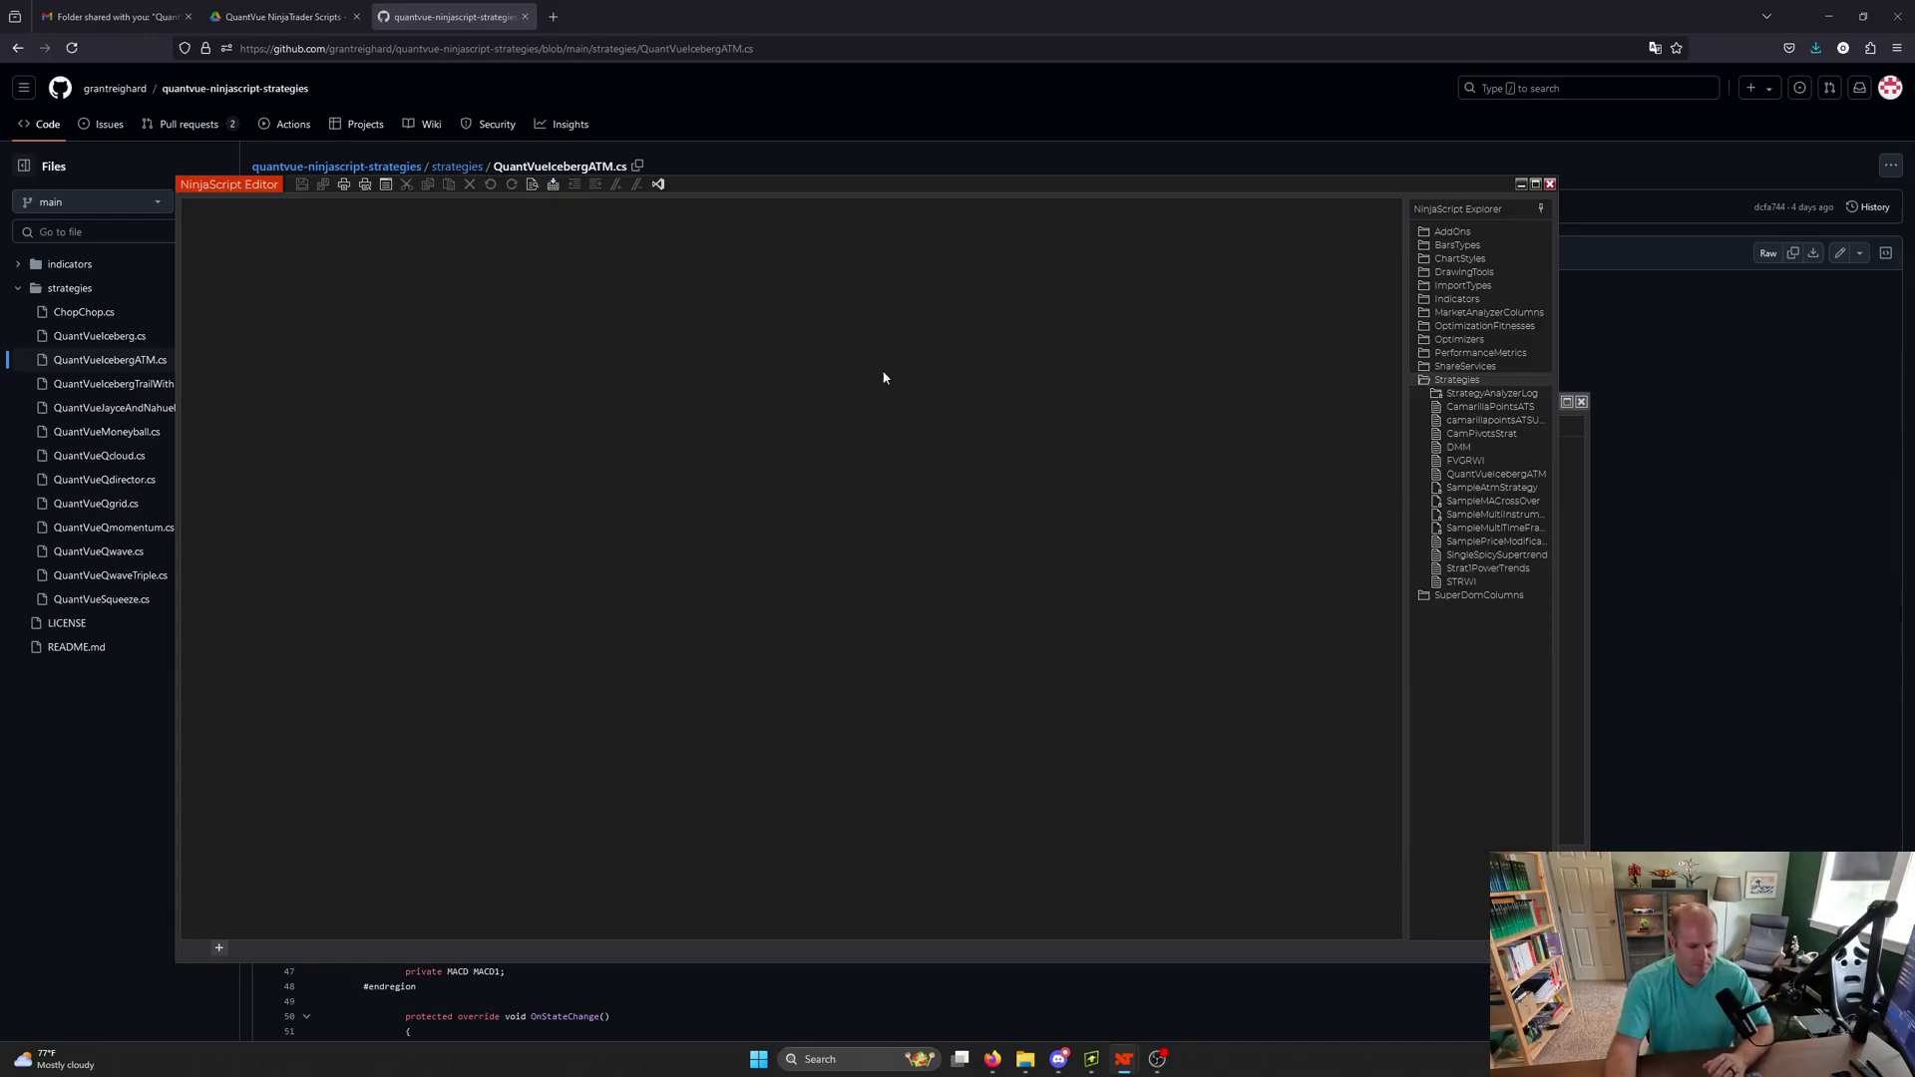
click(1581, 651)
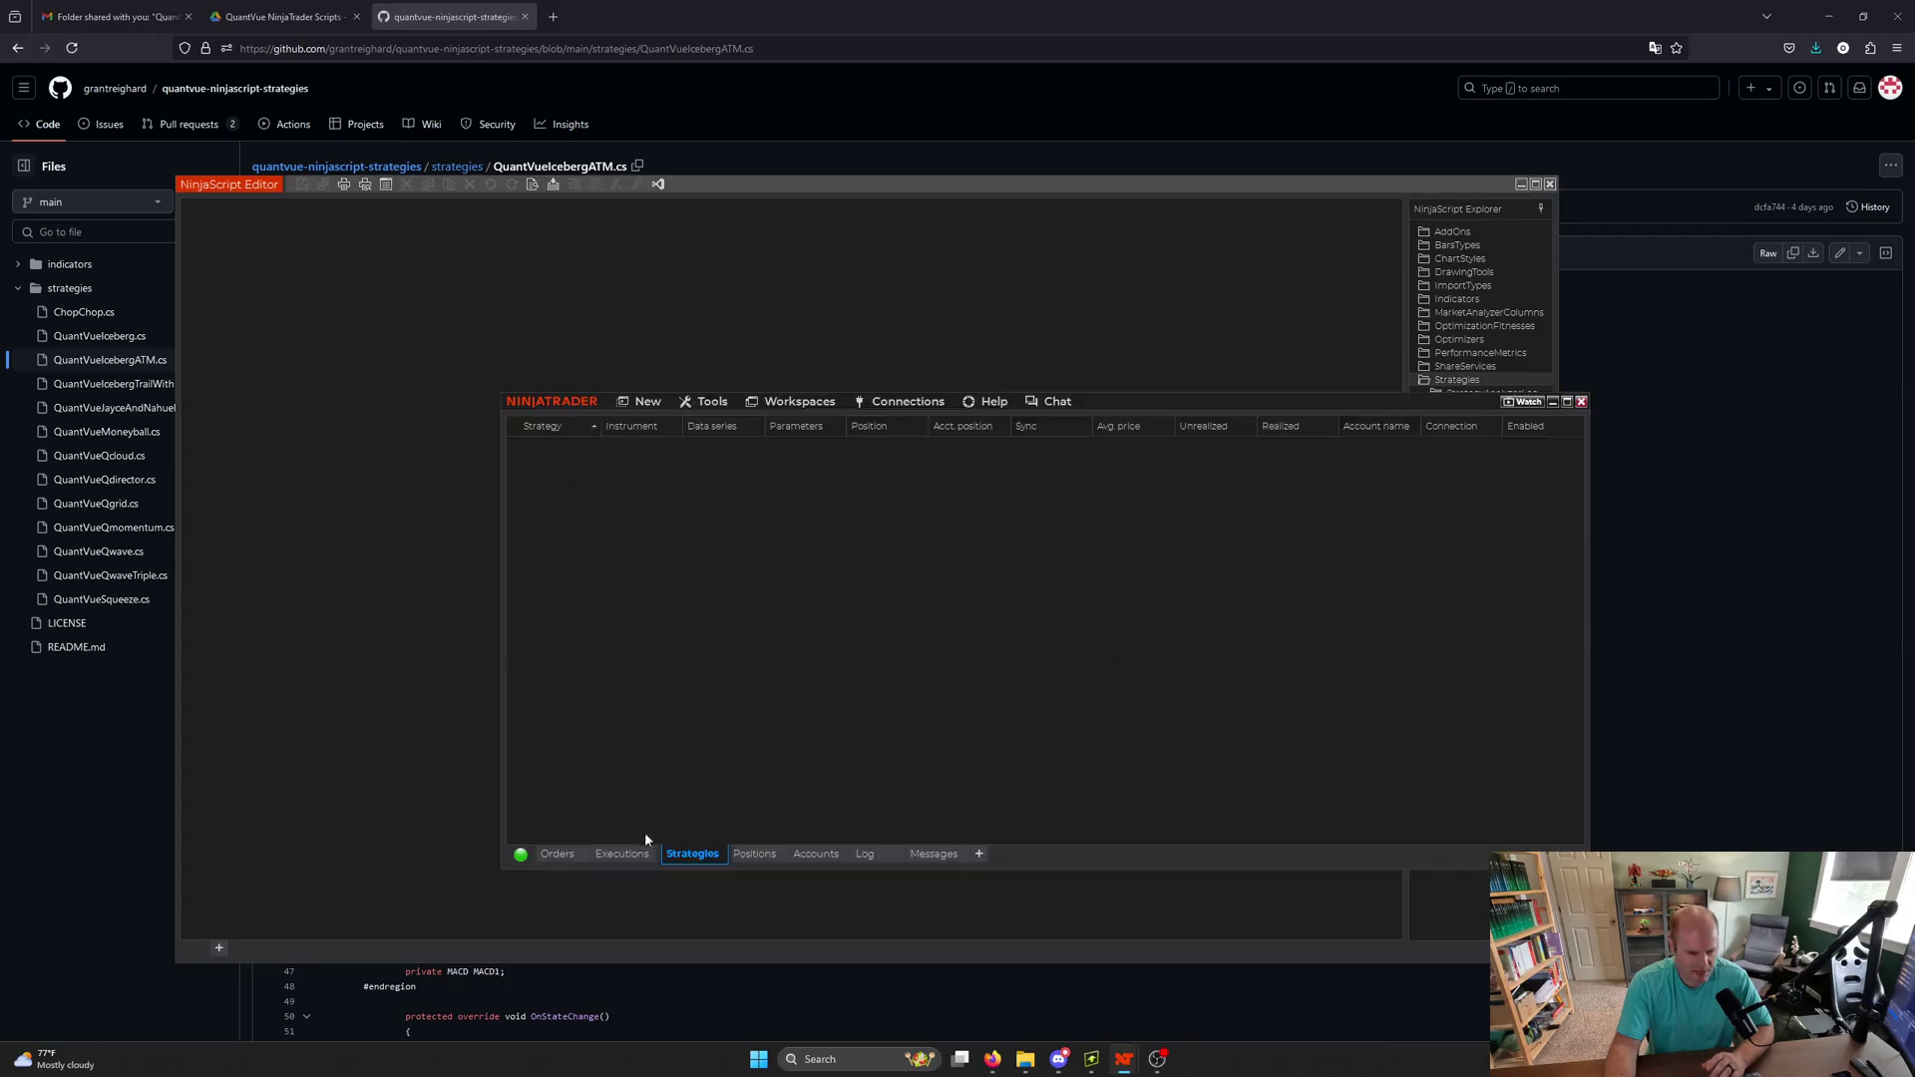
- Select QuantVueIcebergATM in the New Strategy dialog to view its parameters, then return to Discord
mouse_move(692, 853)
right_click(673, 534)
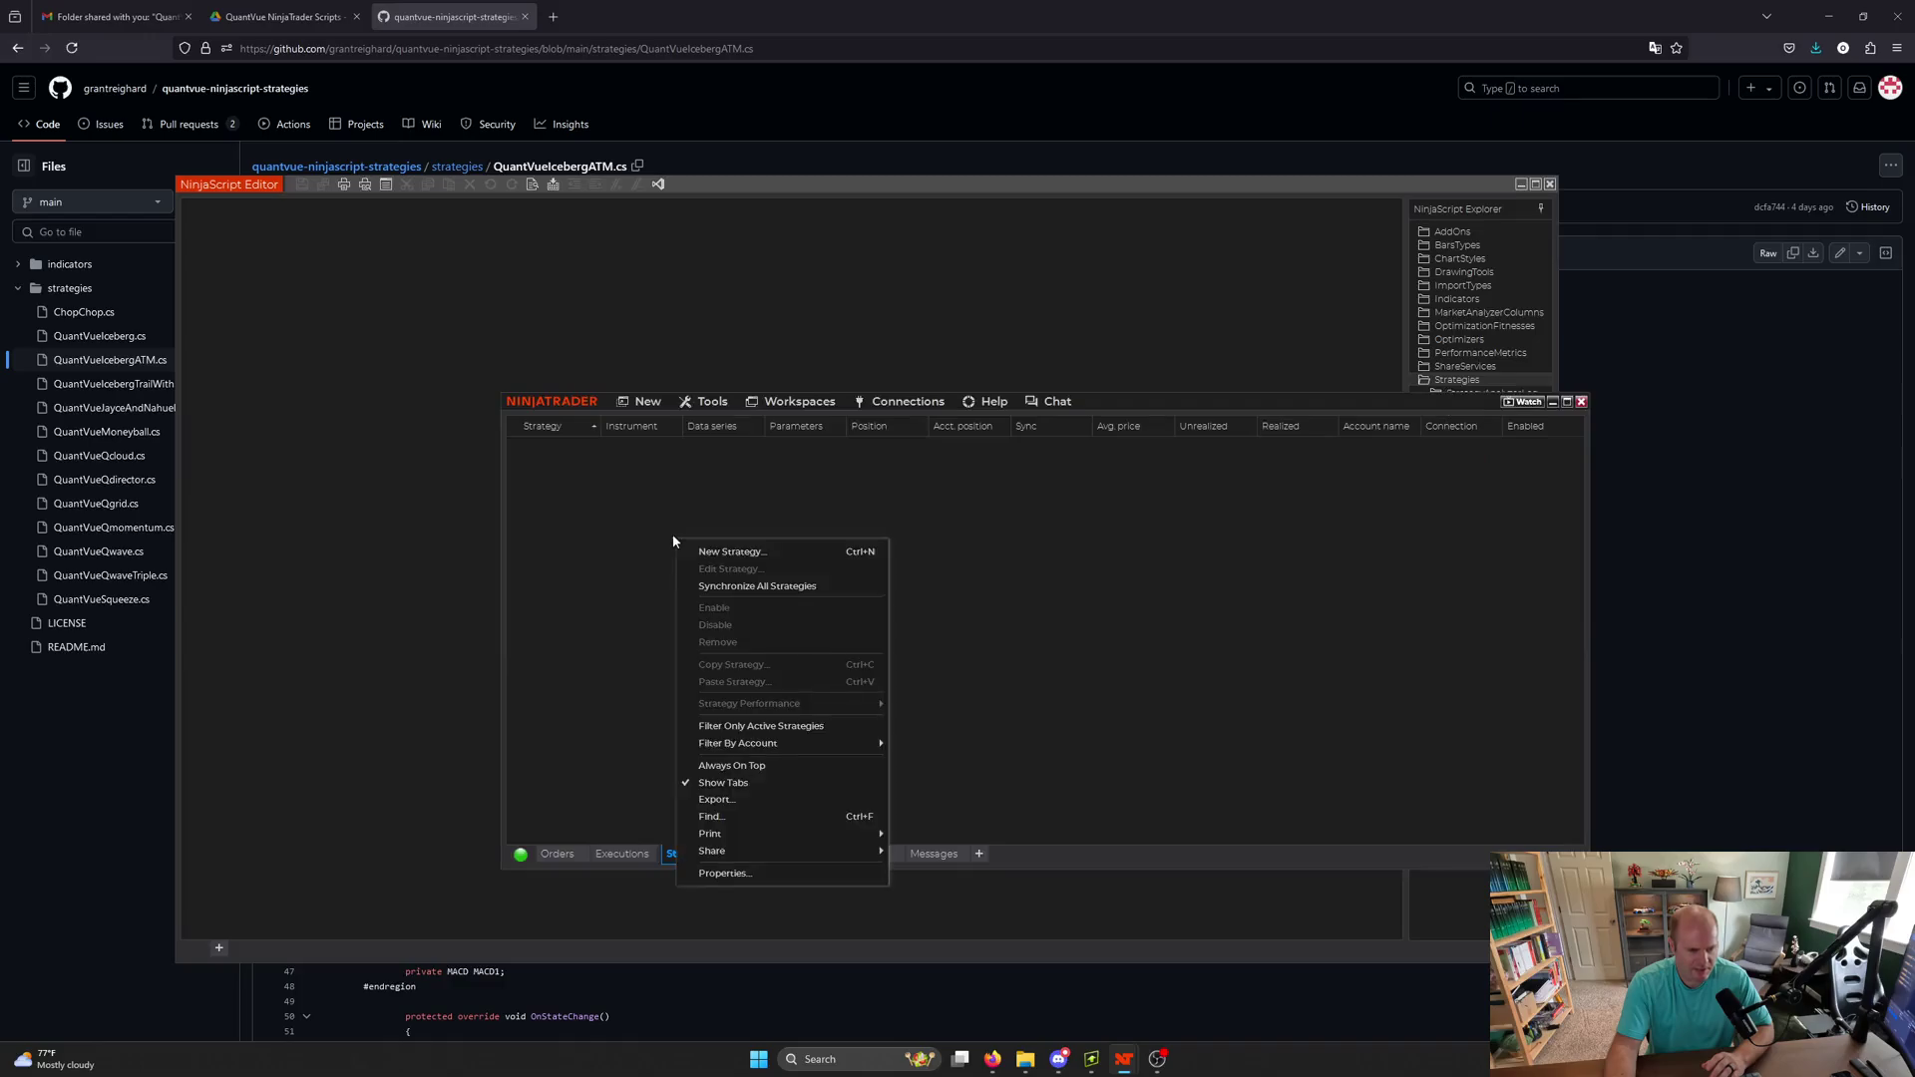
click(700, 555)
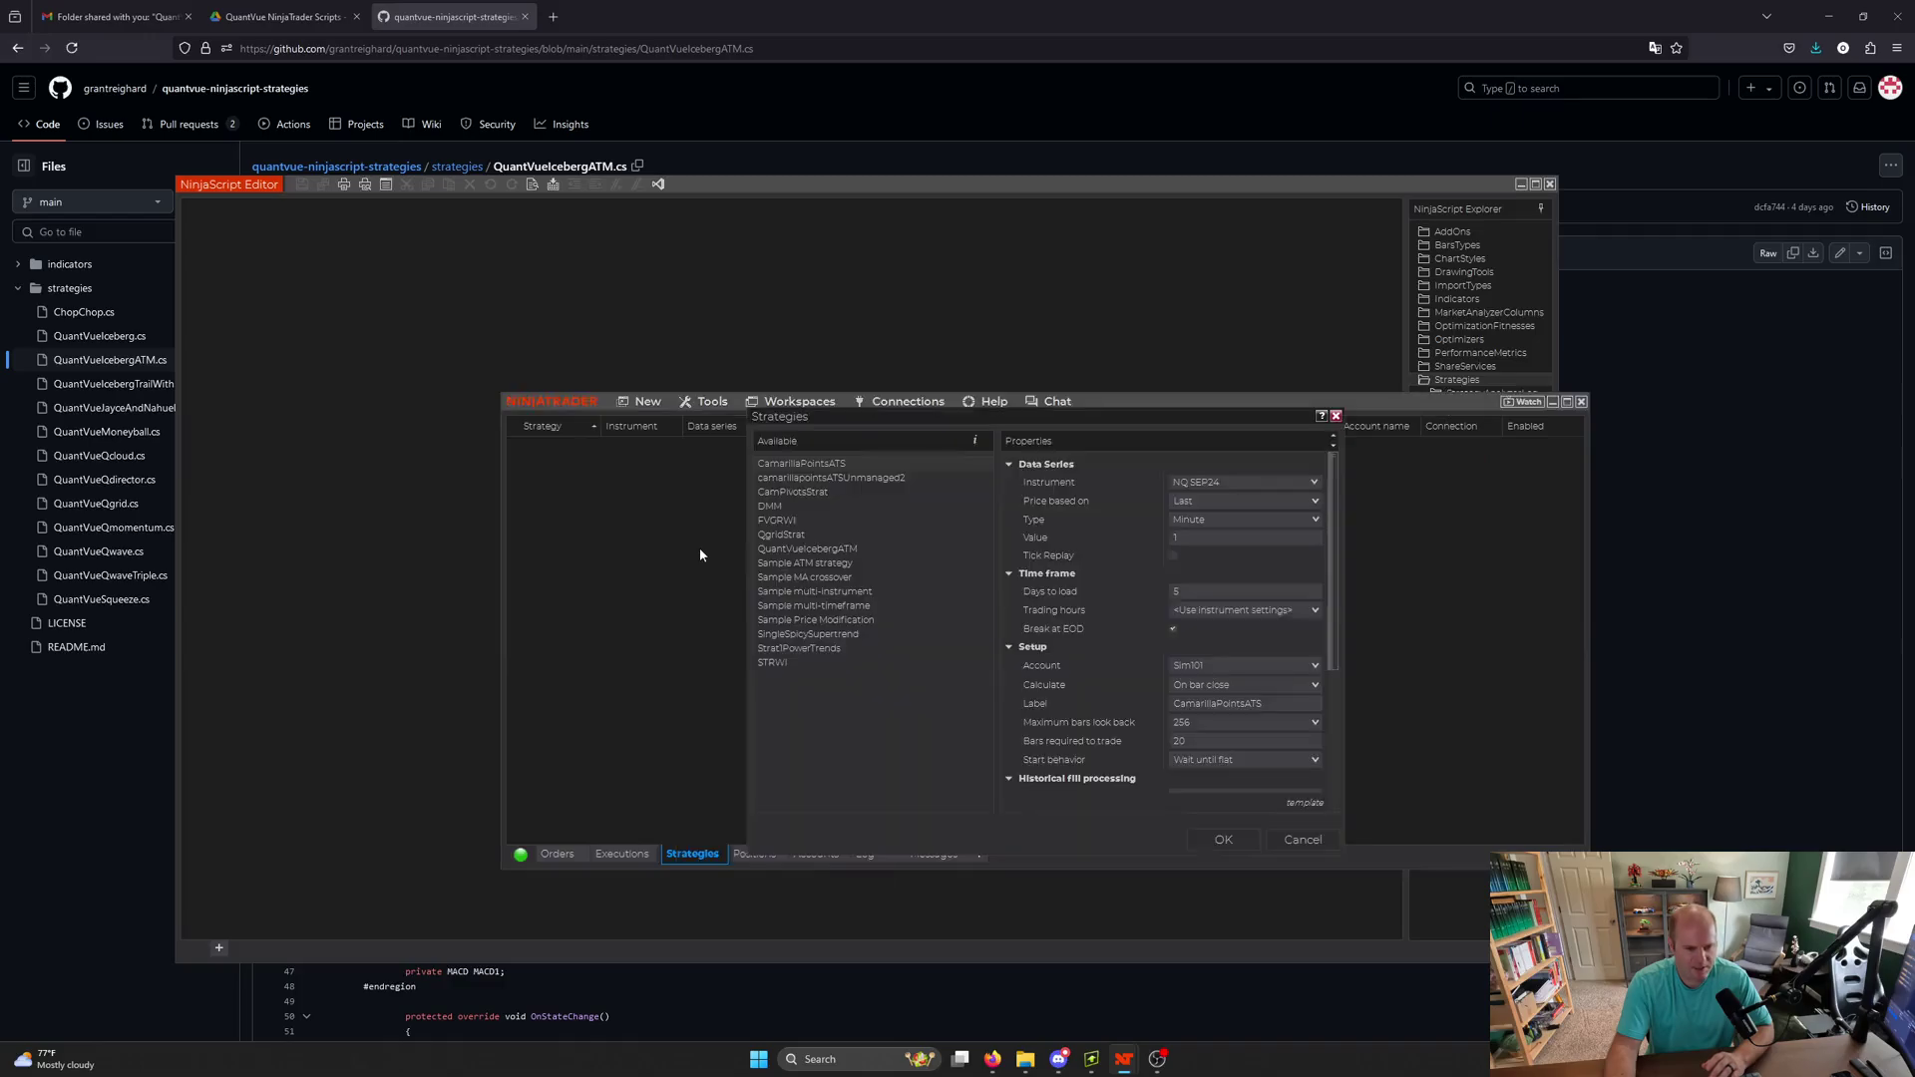
click(802, 550)
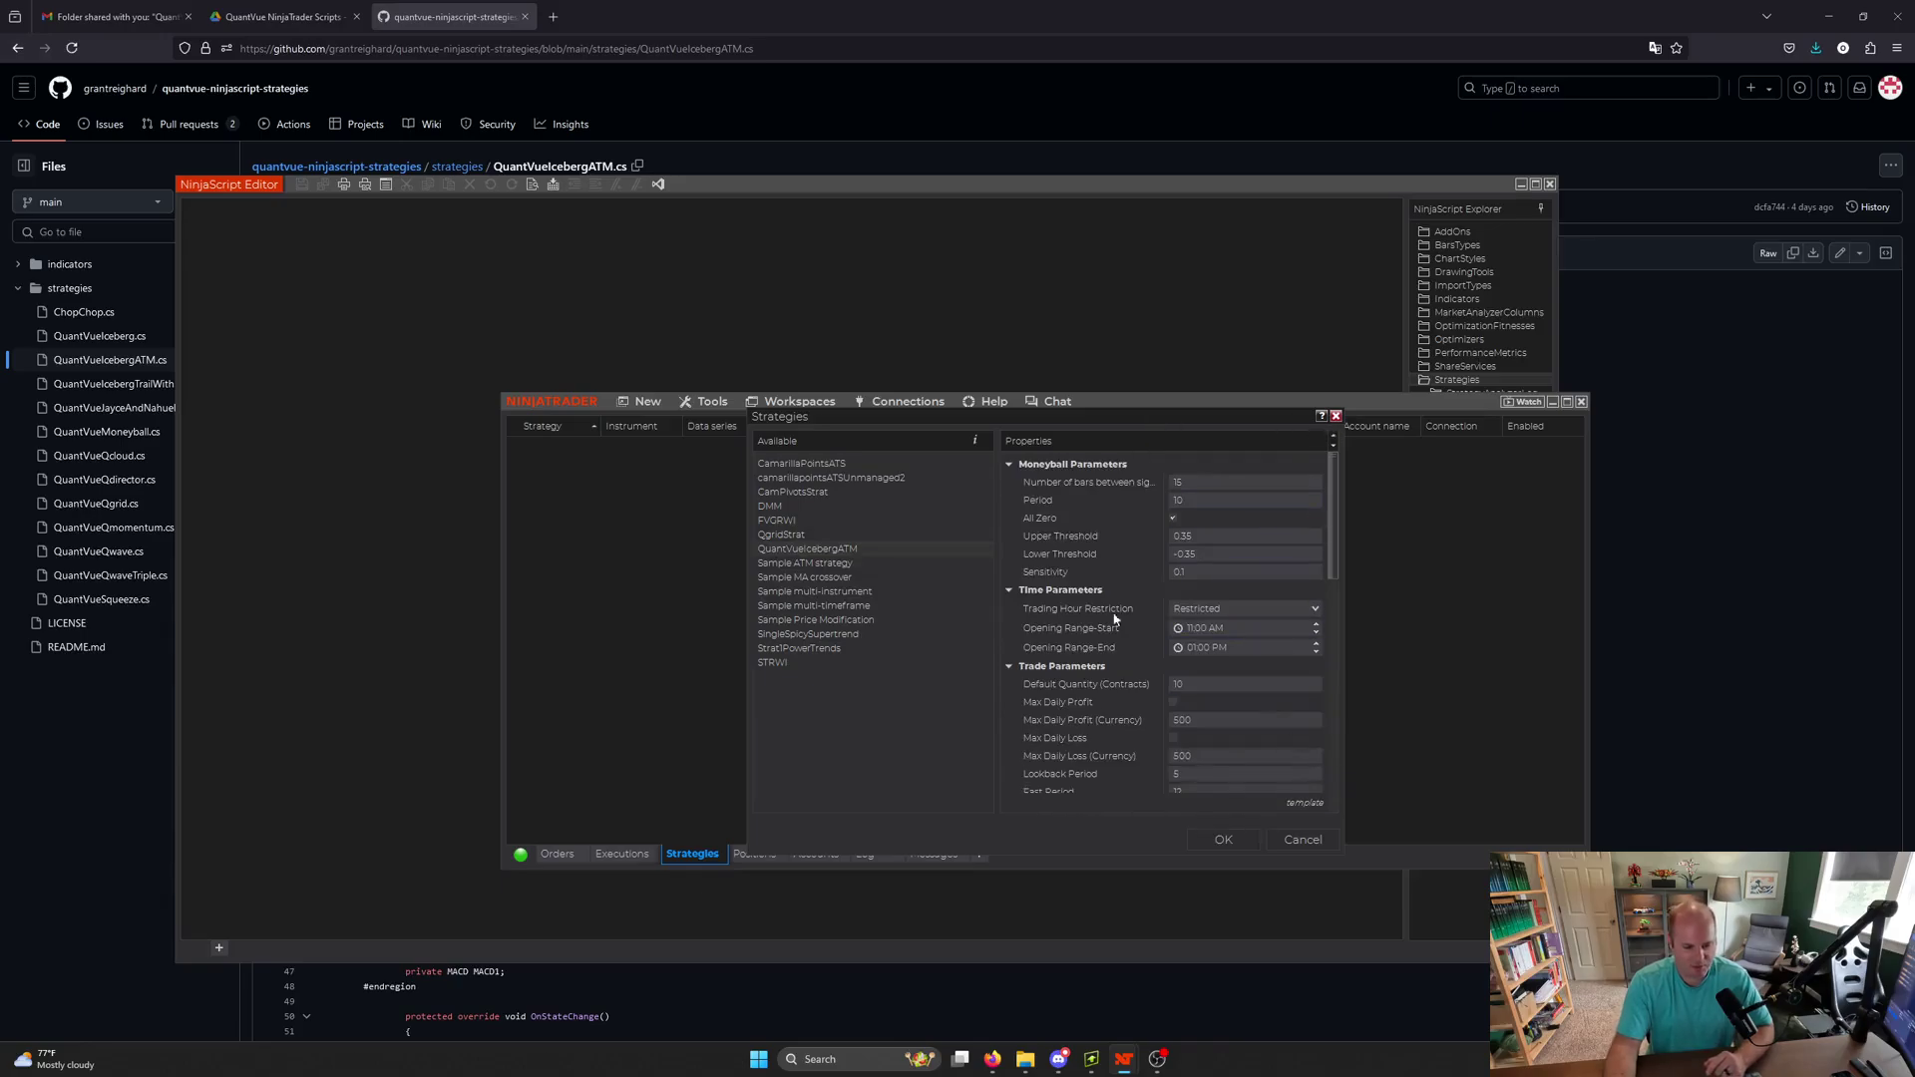
click(1058, 1060)
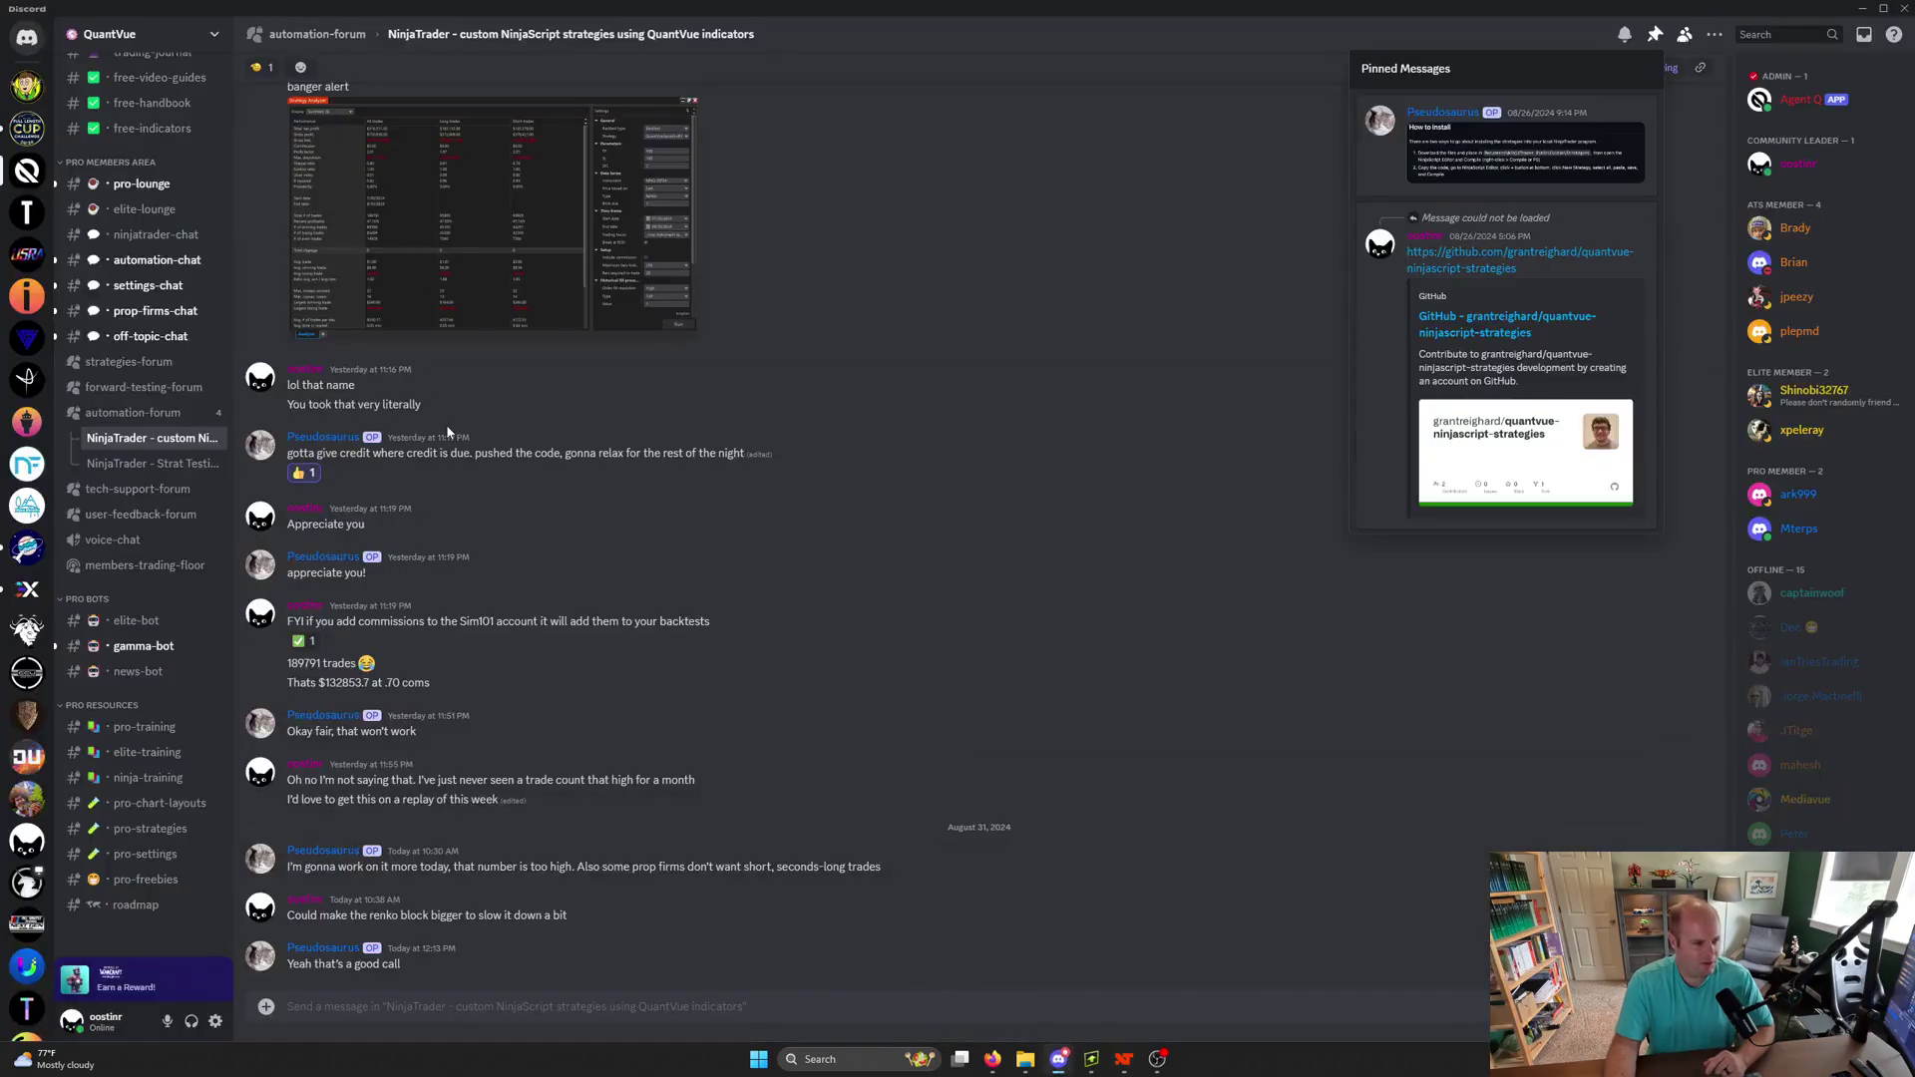
- Open the NinjaTrader - Strat Testing thread and view its pinned Qgrid spreadsheet link
click(102, 468)
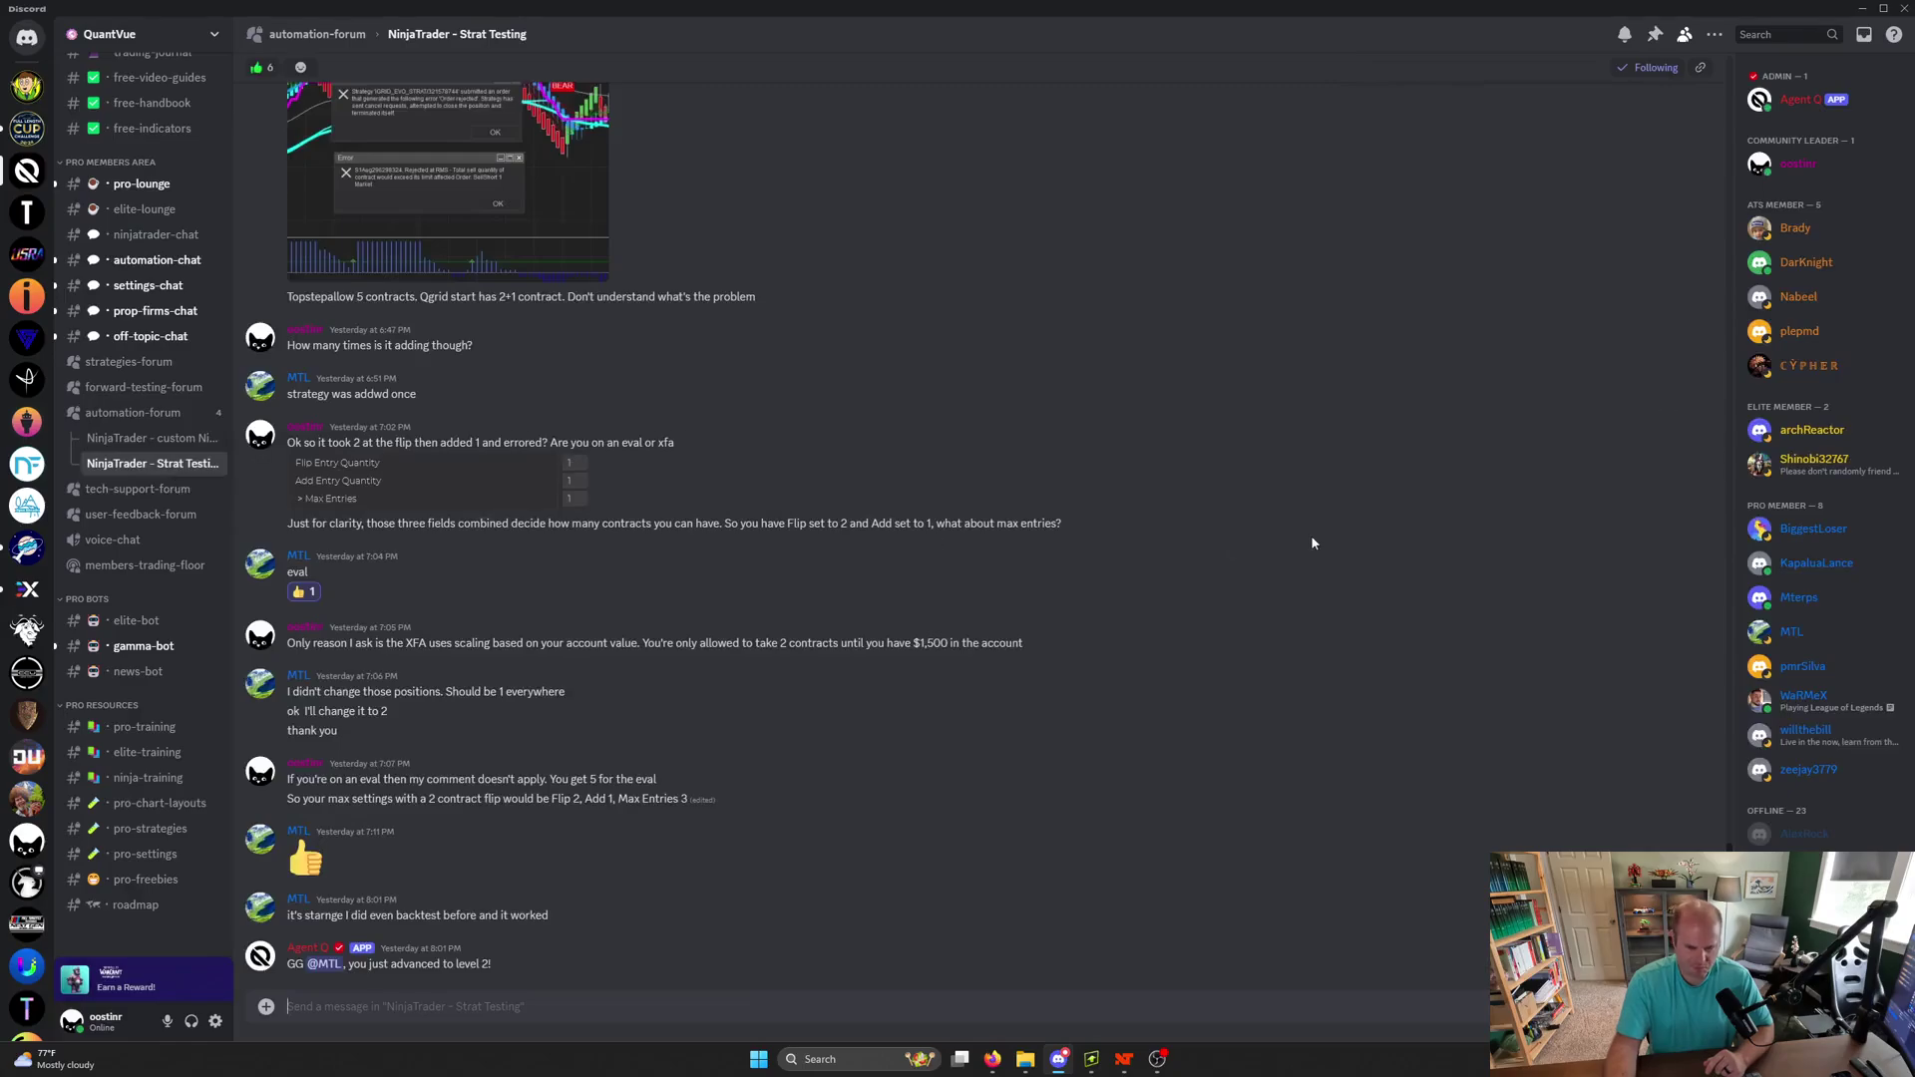
click(1654, 35)
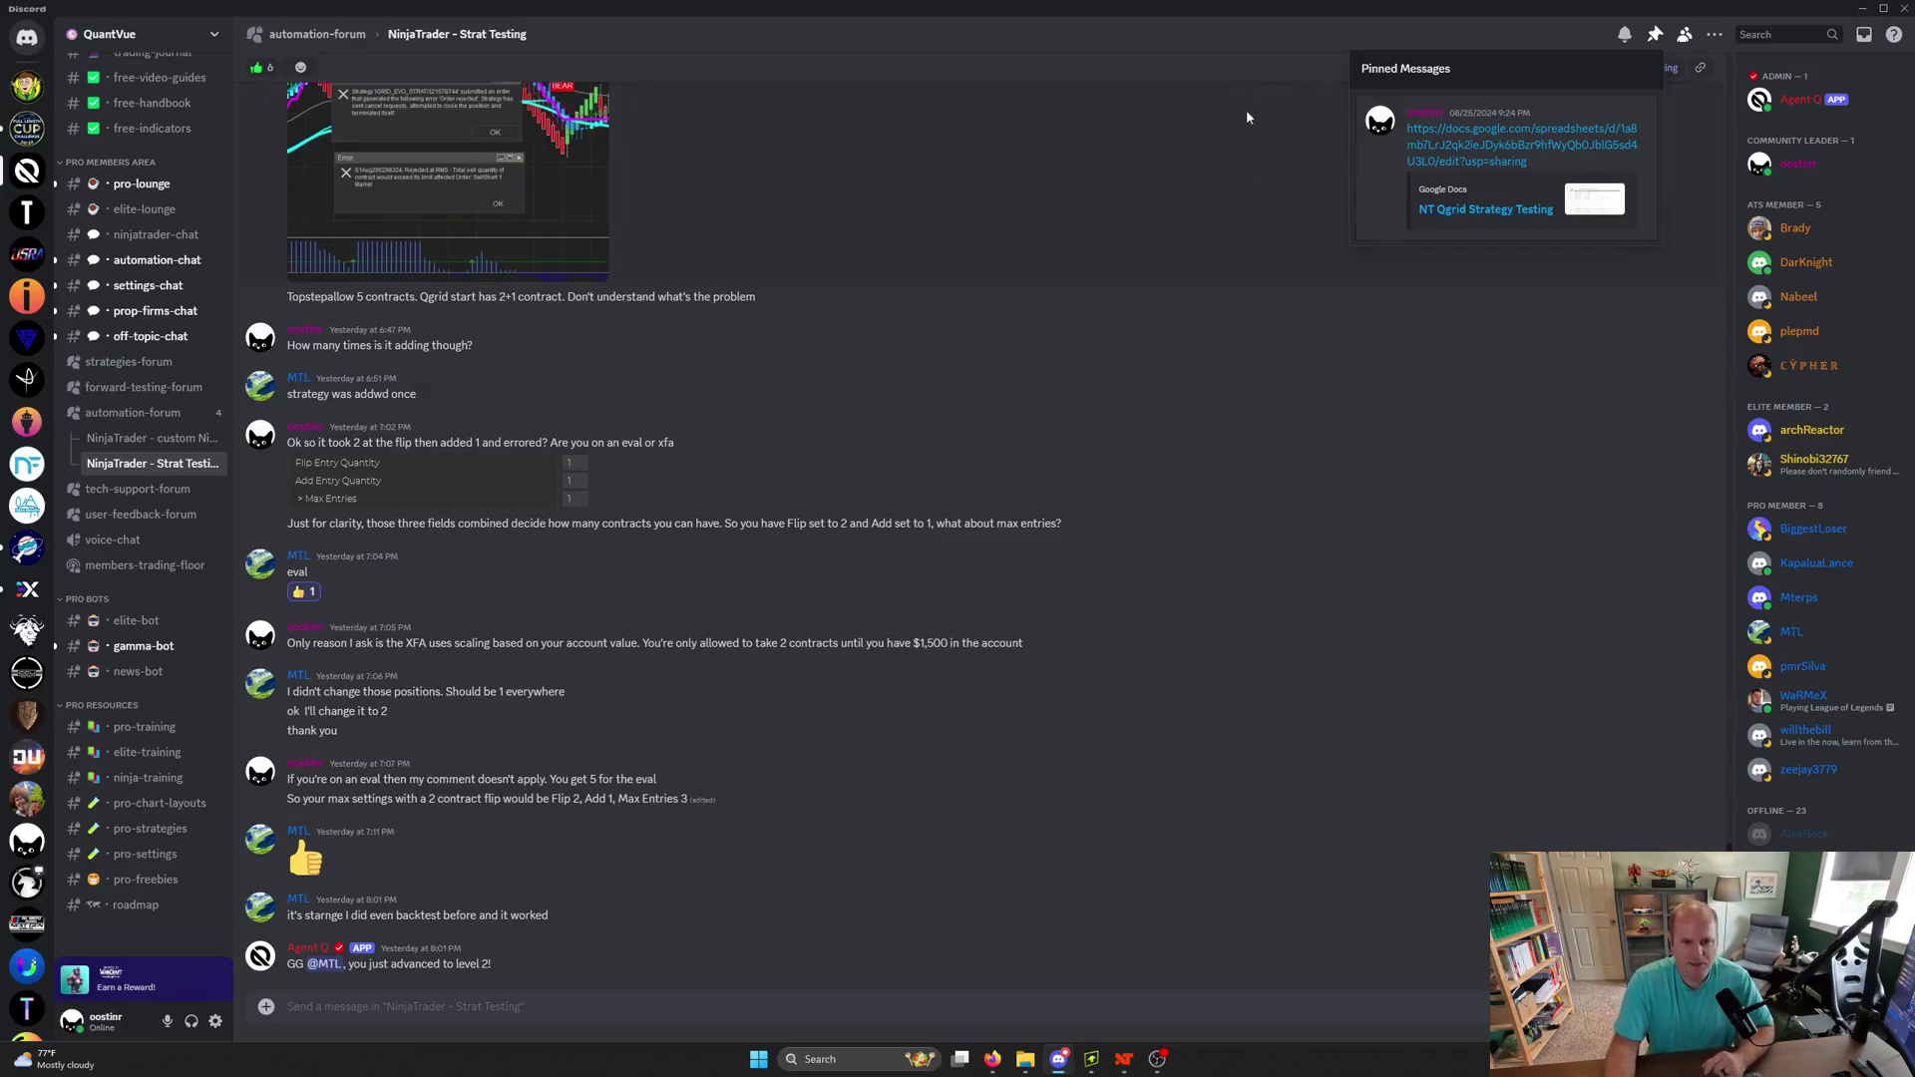
click(1242, 48)
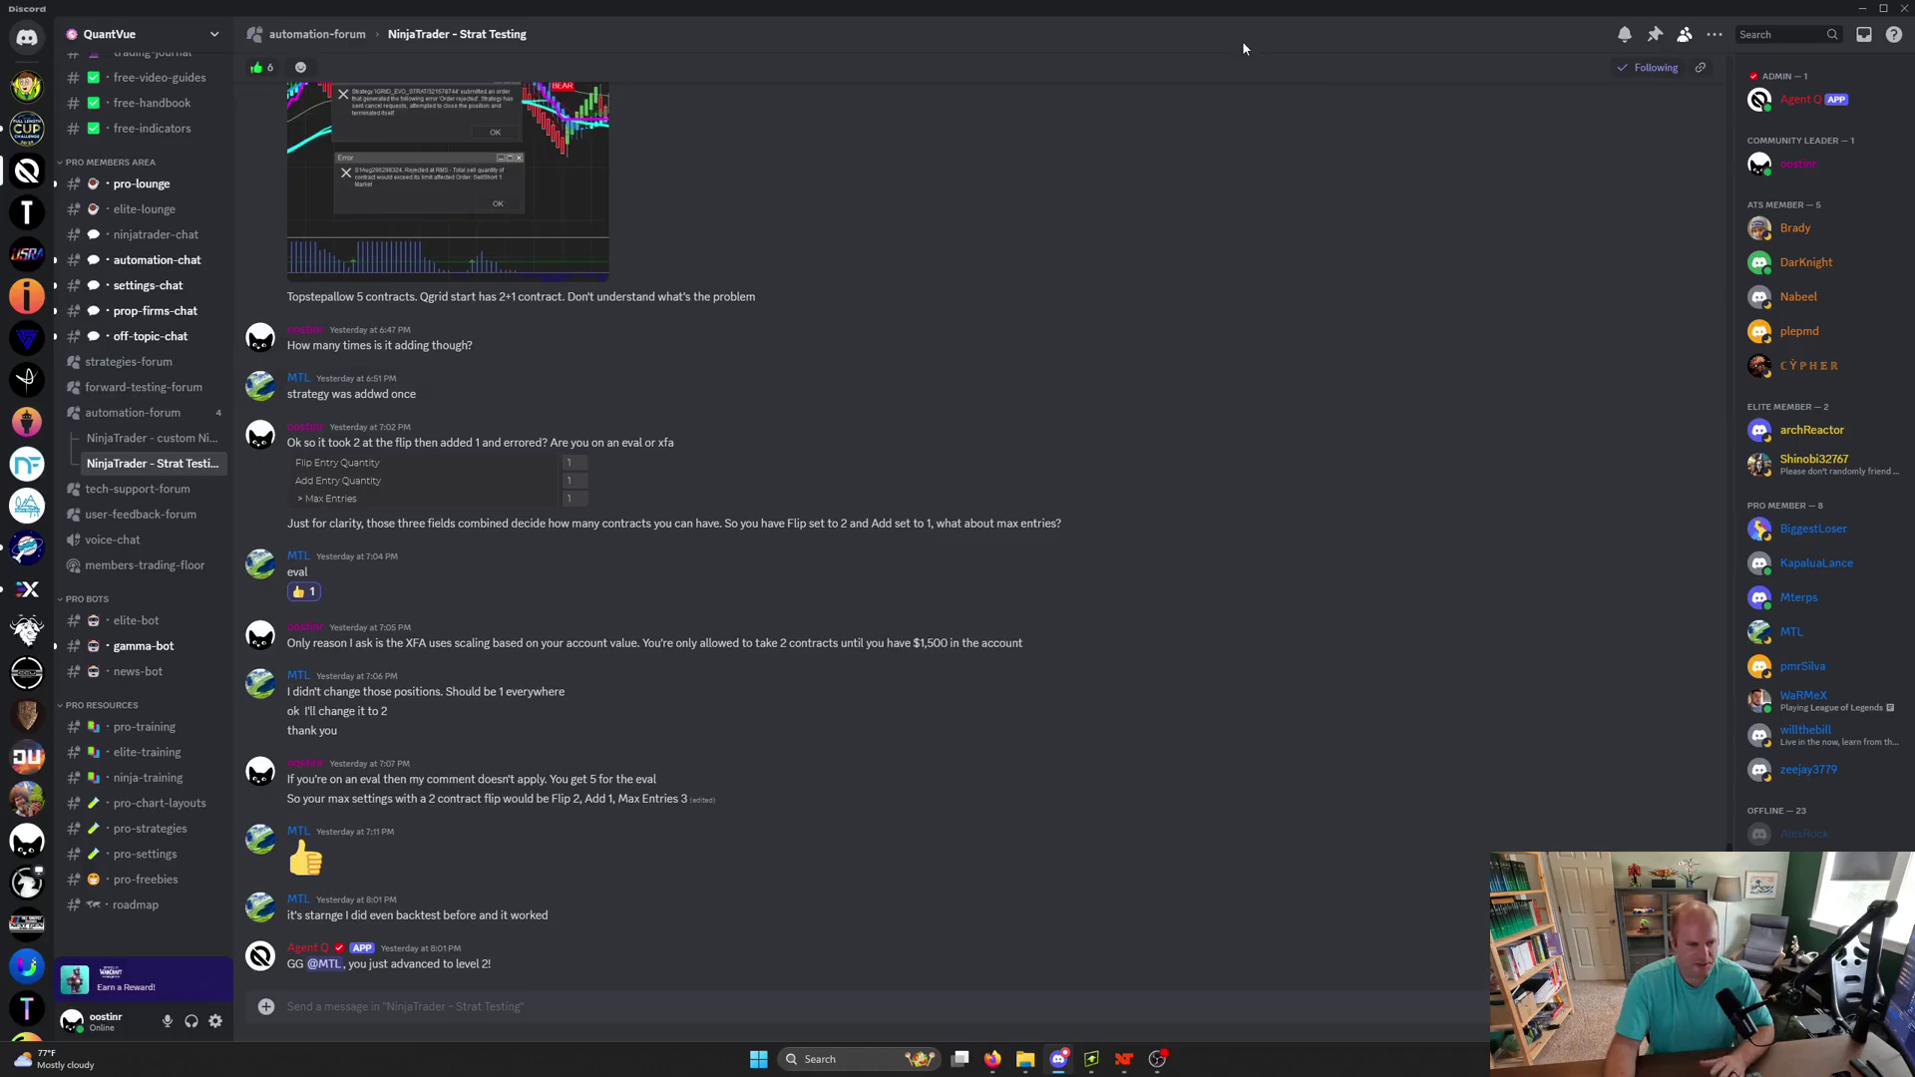